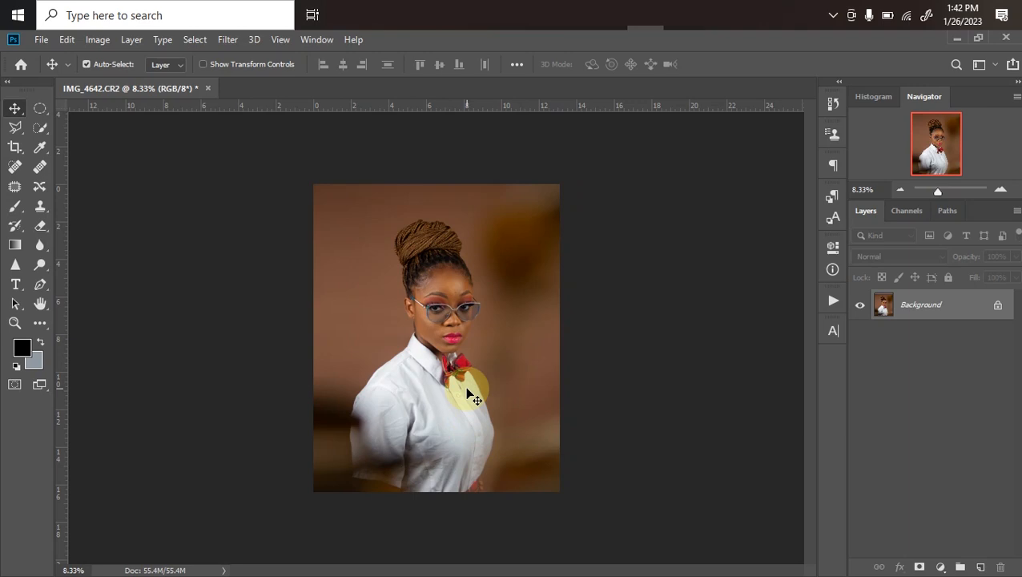
Duplicate the Background layer of the portrait
key("ctrl+plus")
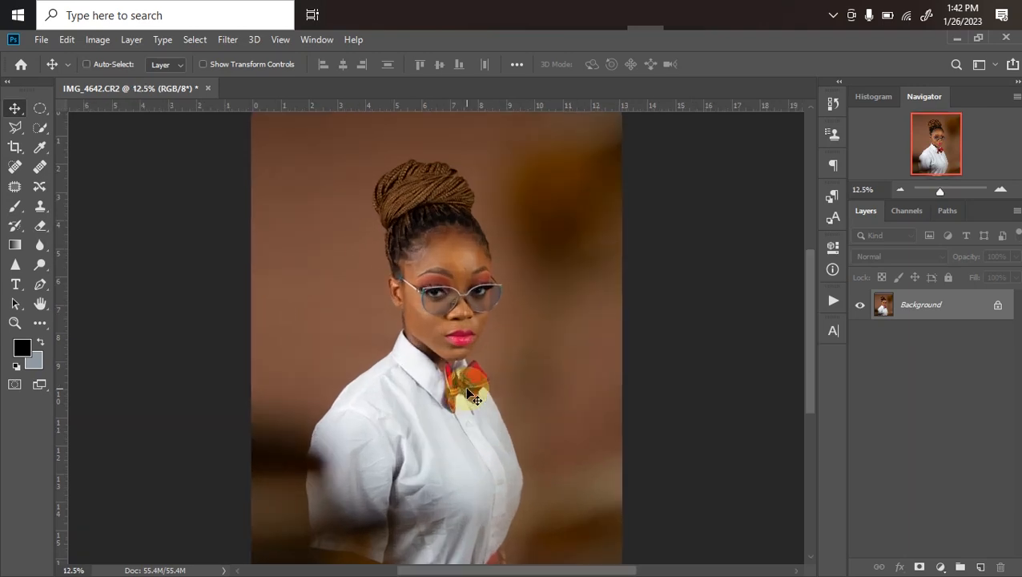
key("ctrl+plus")
key("ctrl+plus")
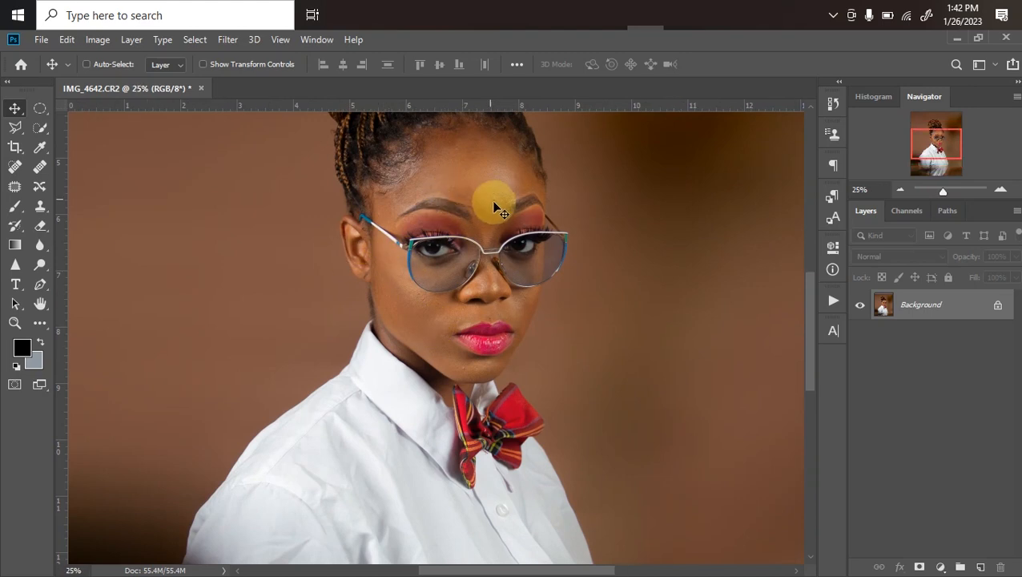
key("ctrl+plus")
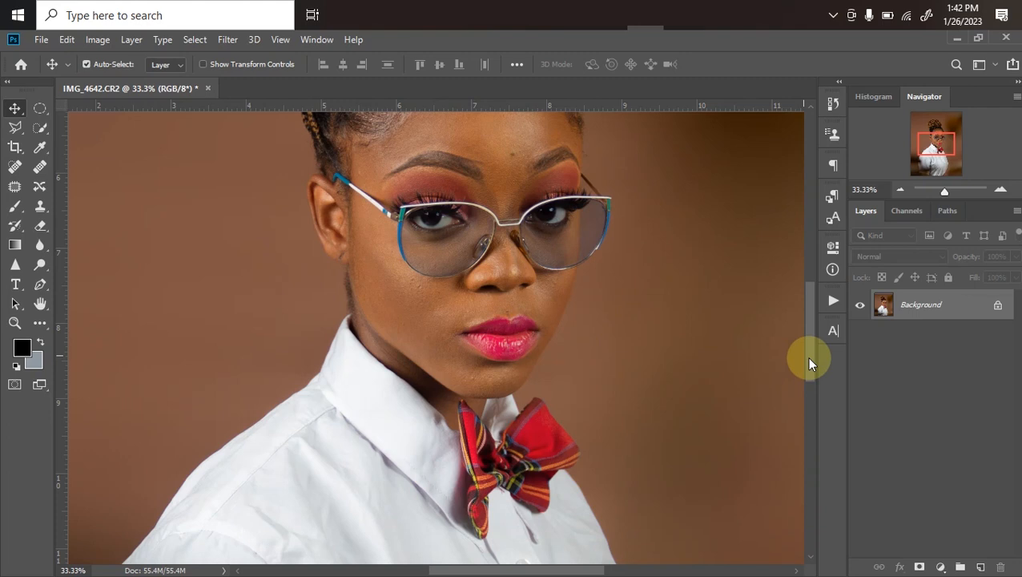
scroll(807, 345, "up", 3)
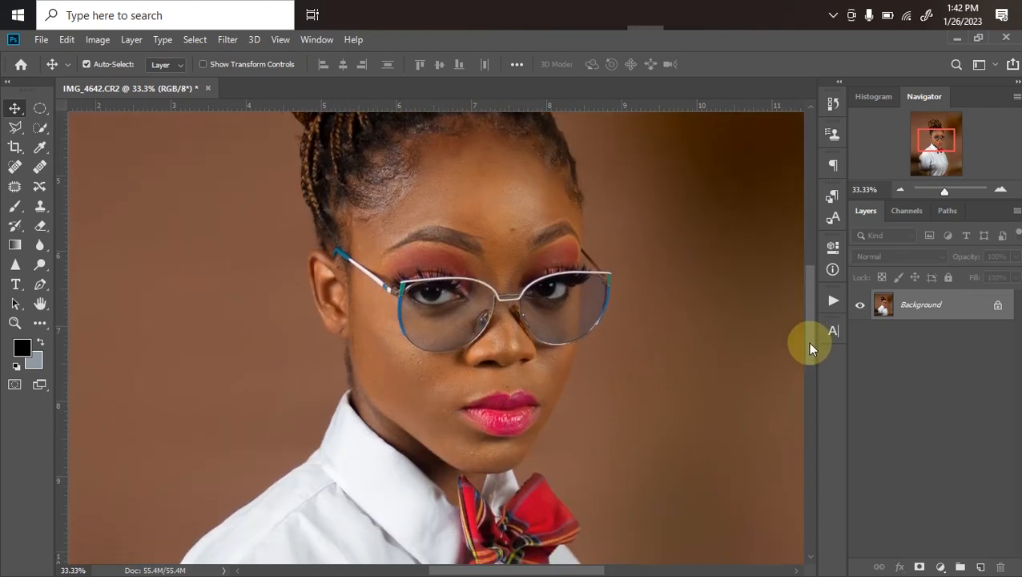
scroll(809, 340, "up", 2)
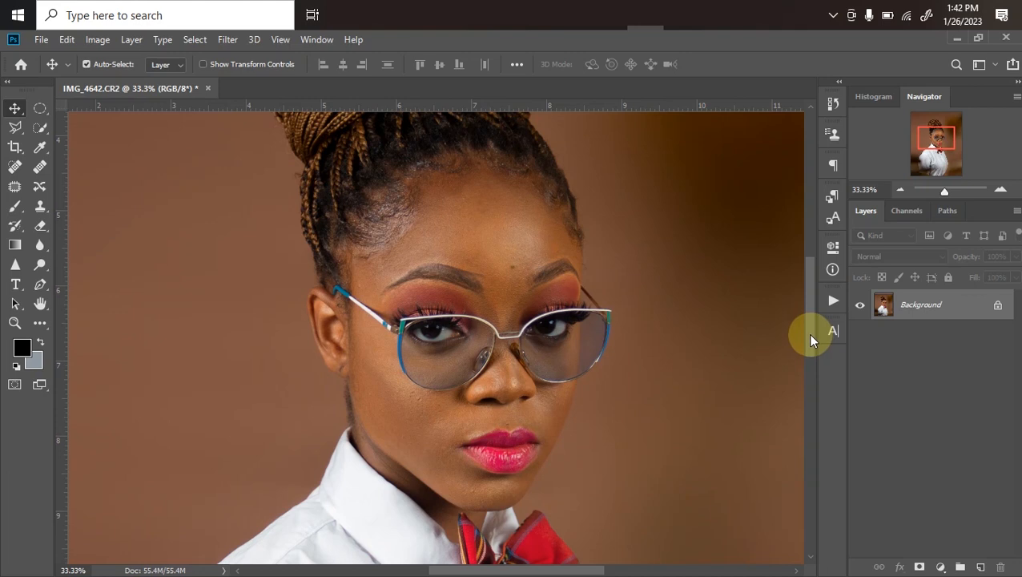
scroll(810, 337, "up", 1)
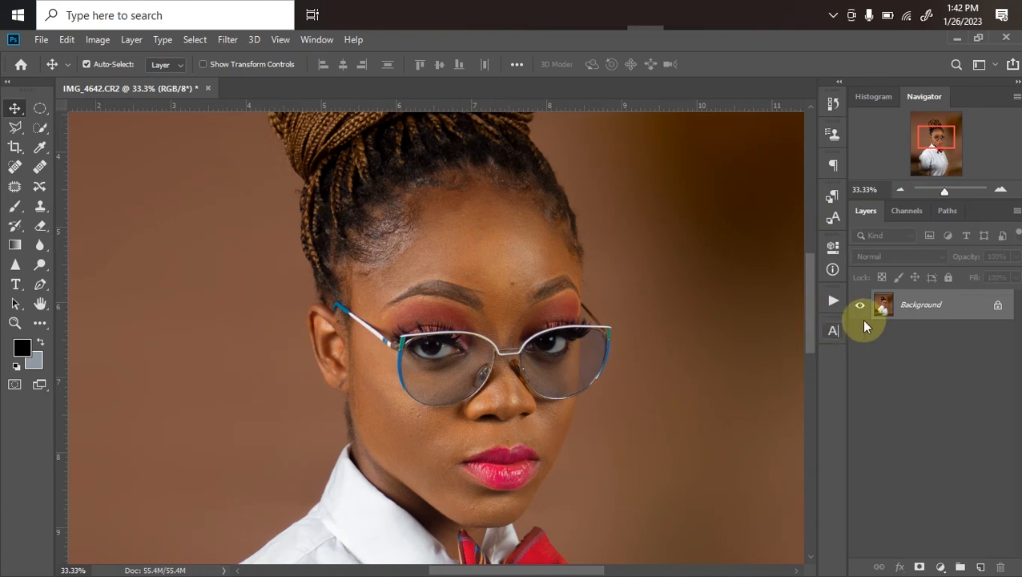
key("ctrl+j")
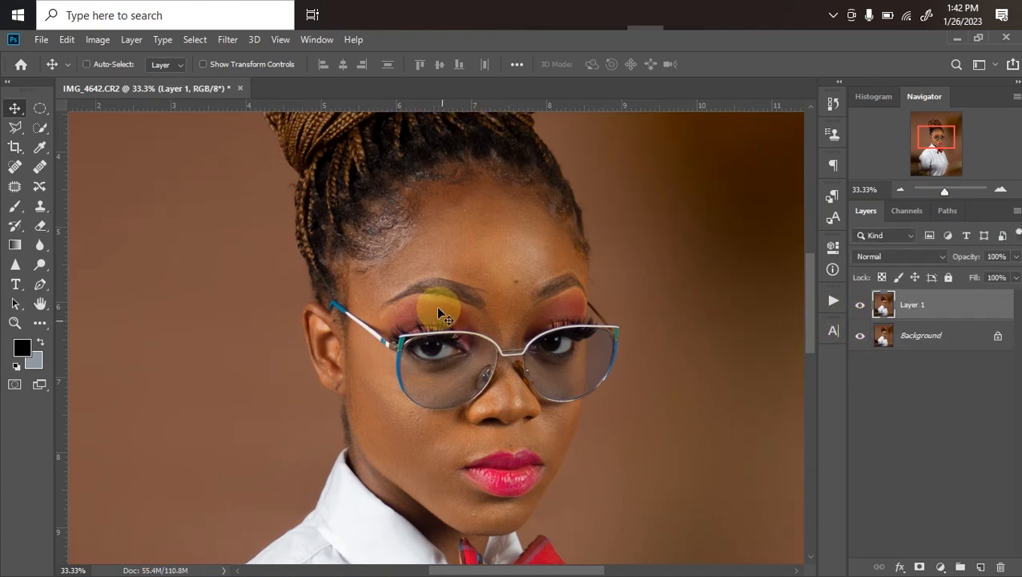
Remove the dark spot between the eyebrows and the blemish on the chin with the Spot Healing Brush on the duplicate layer
key("ctrl+plus")
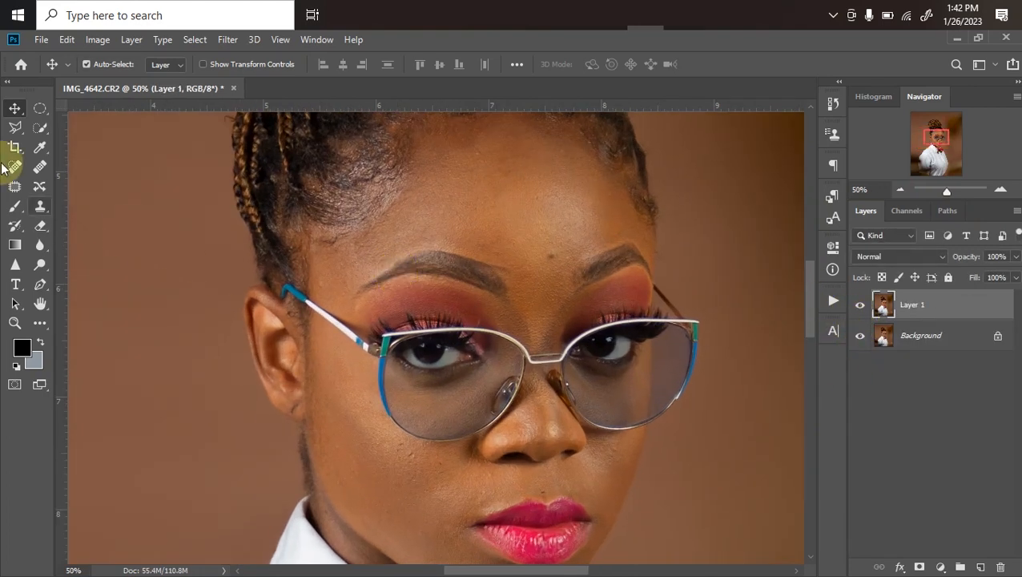
left_click(16, 166)
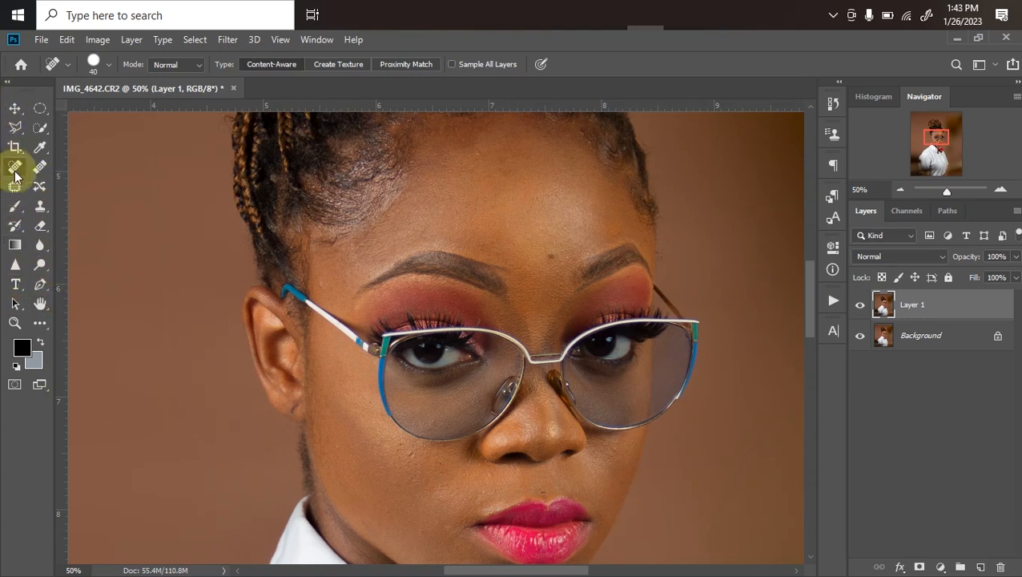
left_click(7, 81)
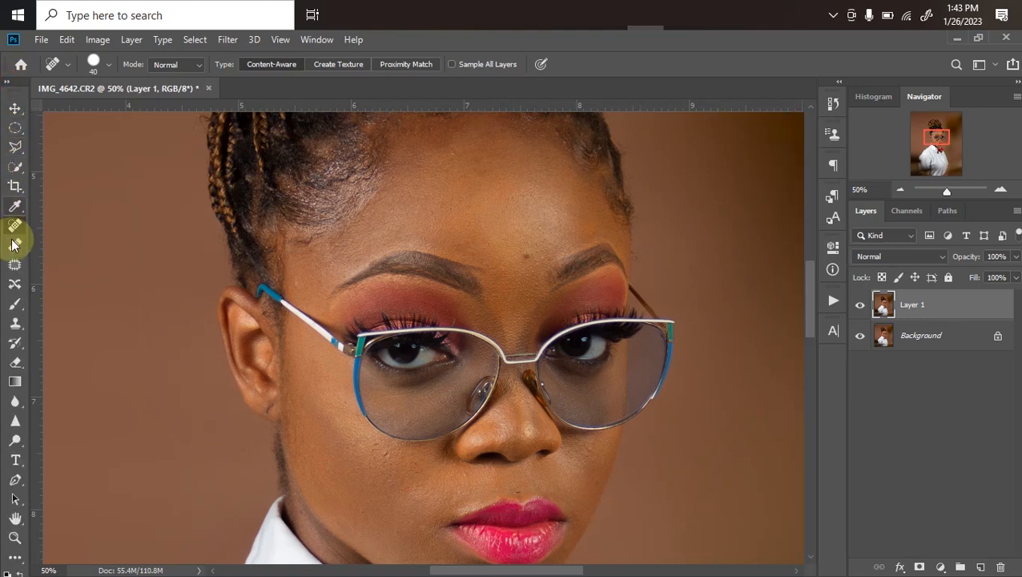
left_click(8, 81)
key("bracketleft")
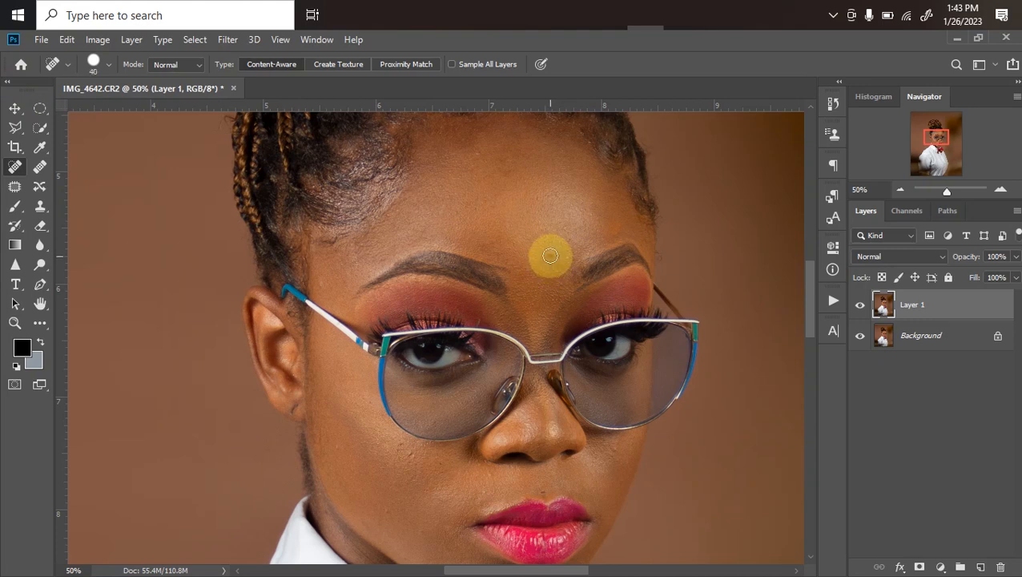
left_click(549, 257)
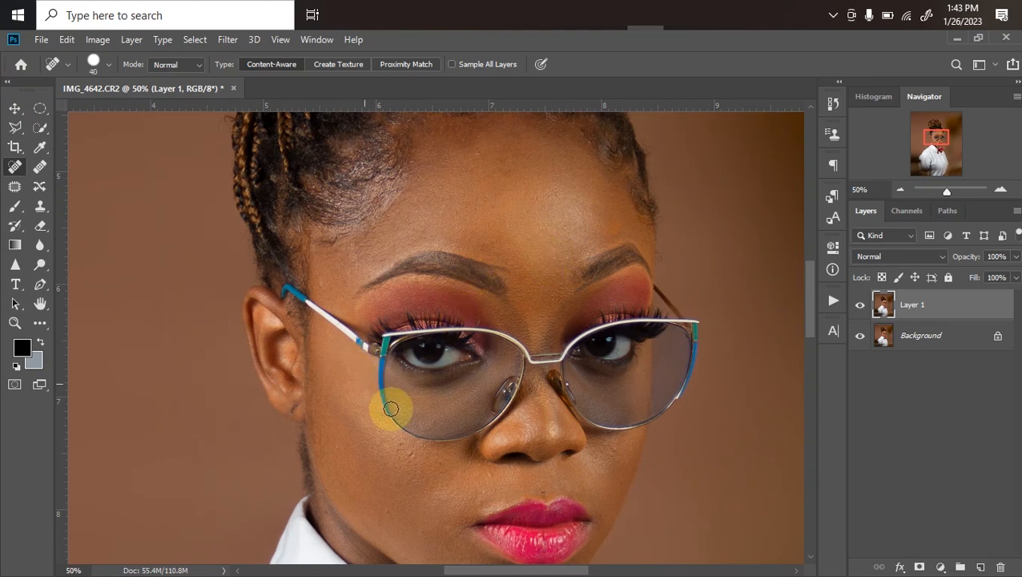
left_click_drag(484, 442, 464, 345)
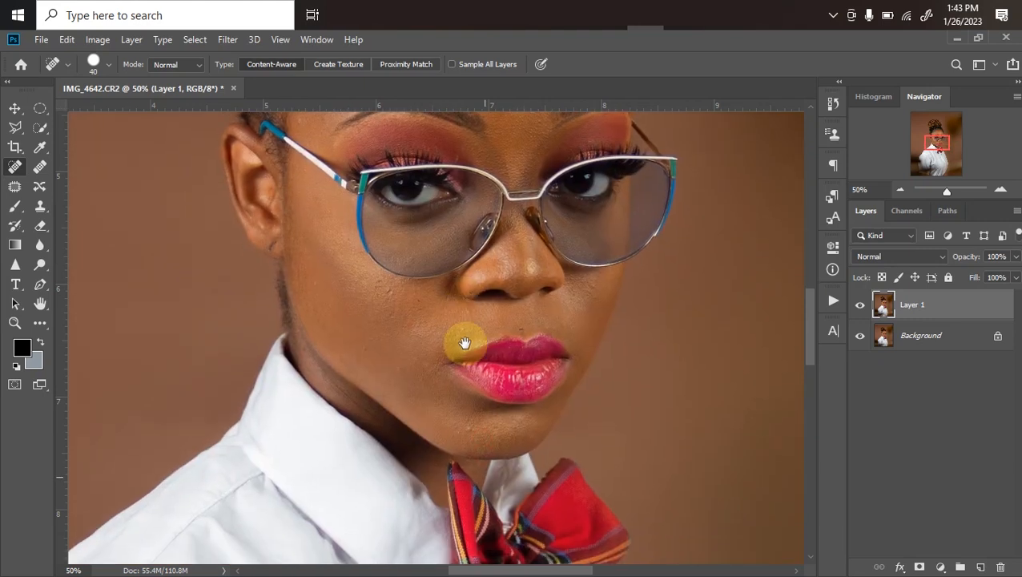
left_click(468, 431)
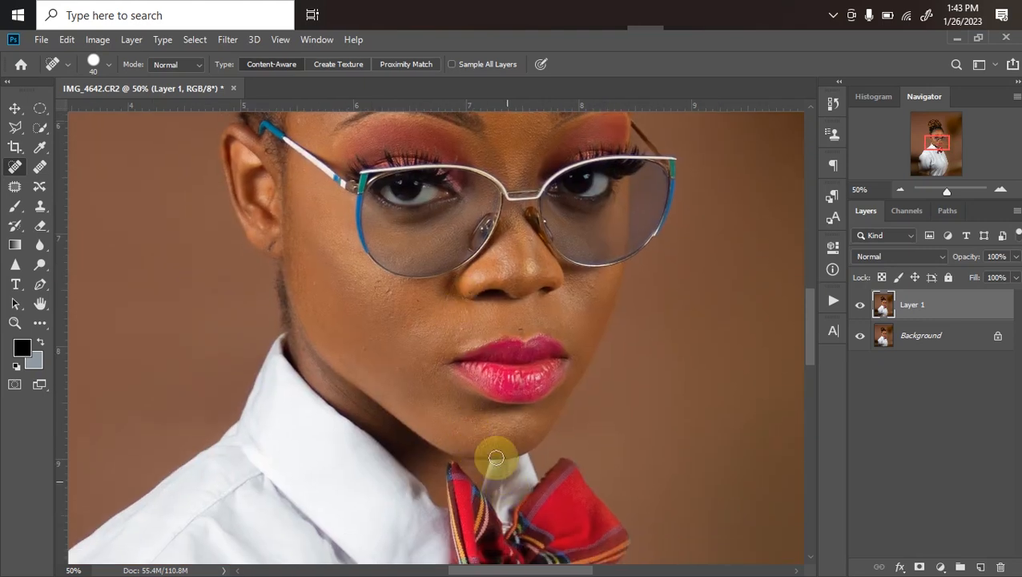
Merge the retouched layer down into the Background
key("ctrl+minus")
key("ctrl+plus")
key("ctrl+e")
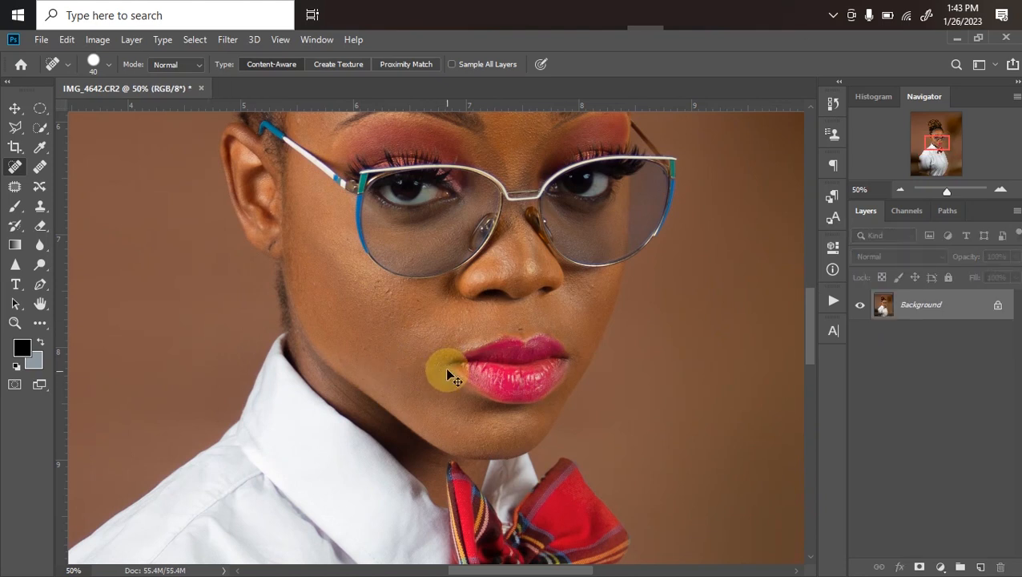
Open the saved actions and turn off Button Mode so they appear as an editable list
key("ctrl+minus")
key("ctrl+minus")
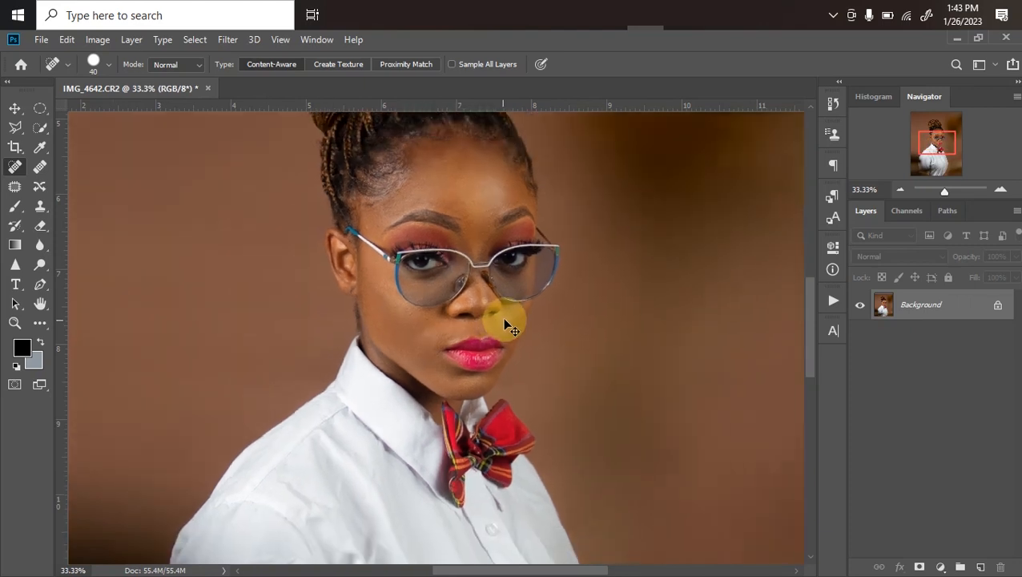
key("ctrl+minus")
key("ctrl+plus")
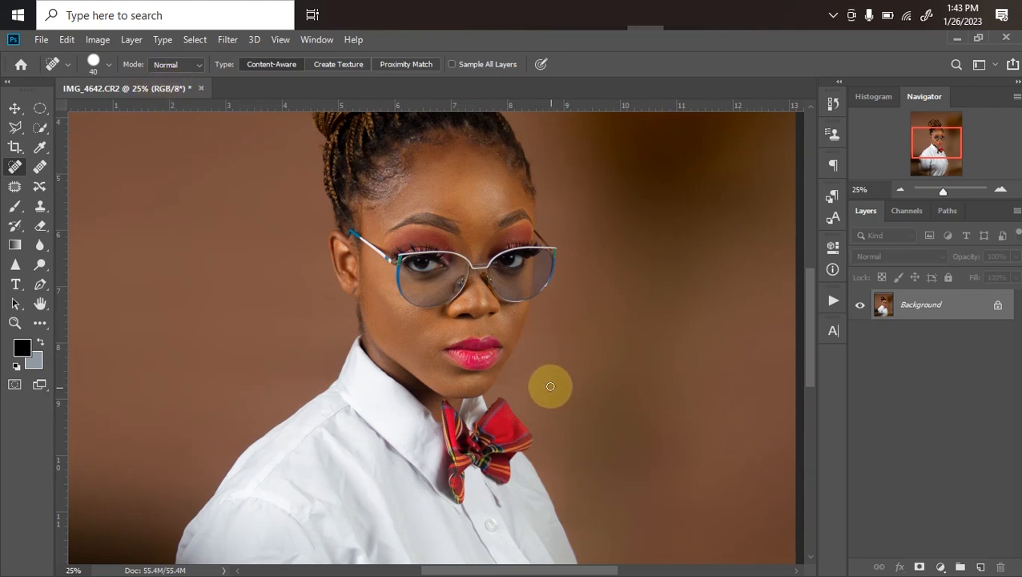
left_click(829, 294)
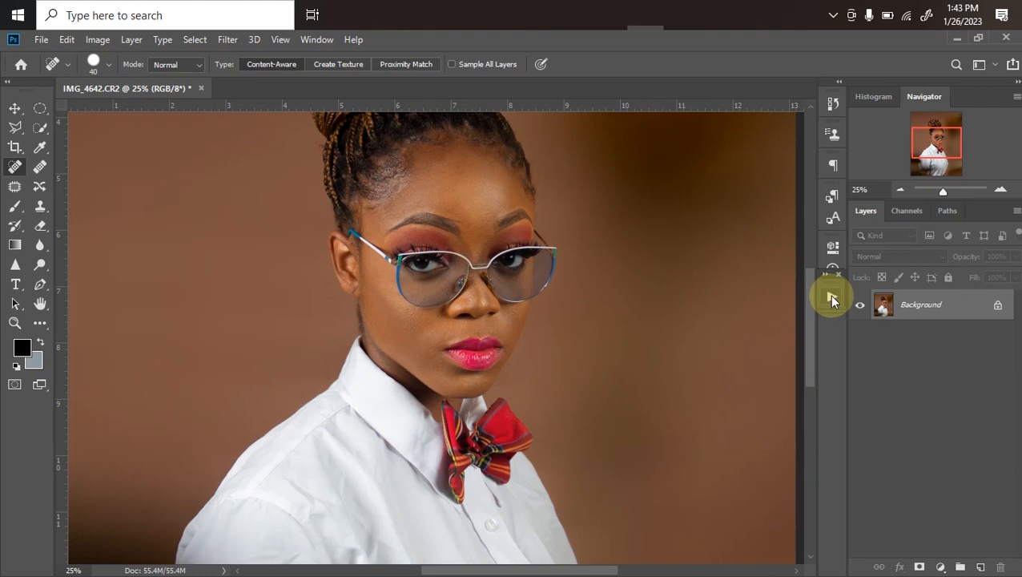
left_click(830, 303)
left_click_drag(808, 373, 807, 297)
left_click(806, 289)
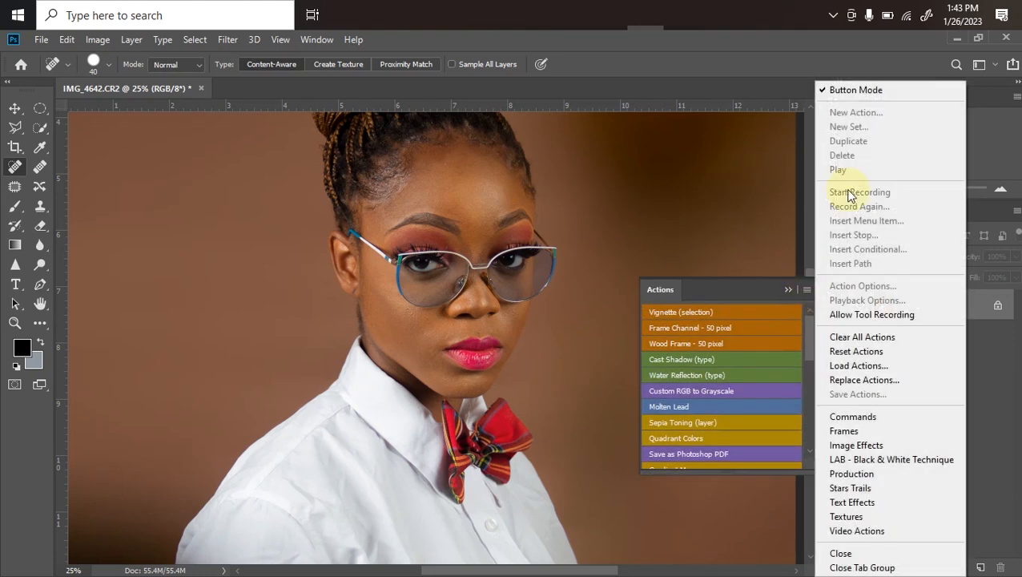
left_click(845, 91)
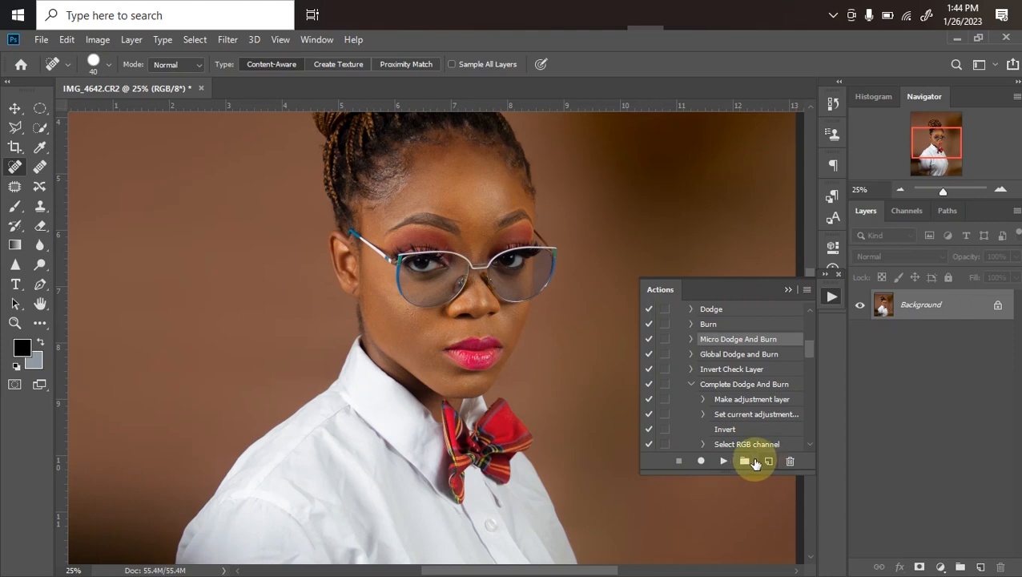
Create a new action named freq in the Default Actions set and start recording it
left_click(768, 463)
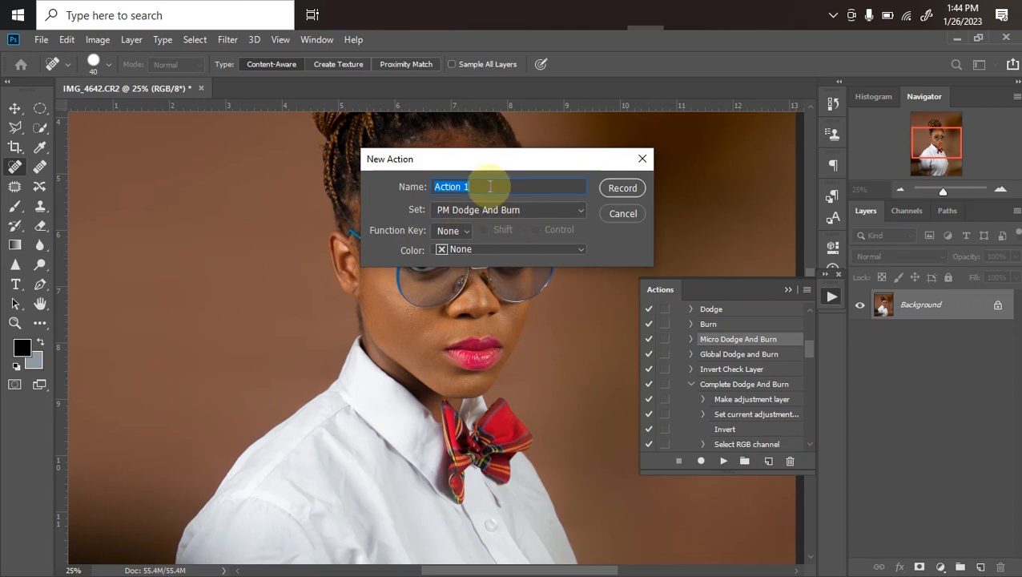
type("freqyeq")
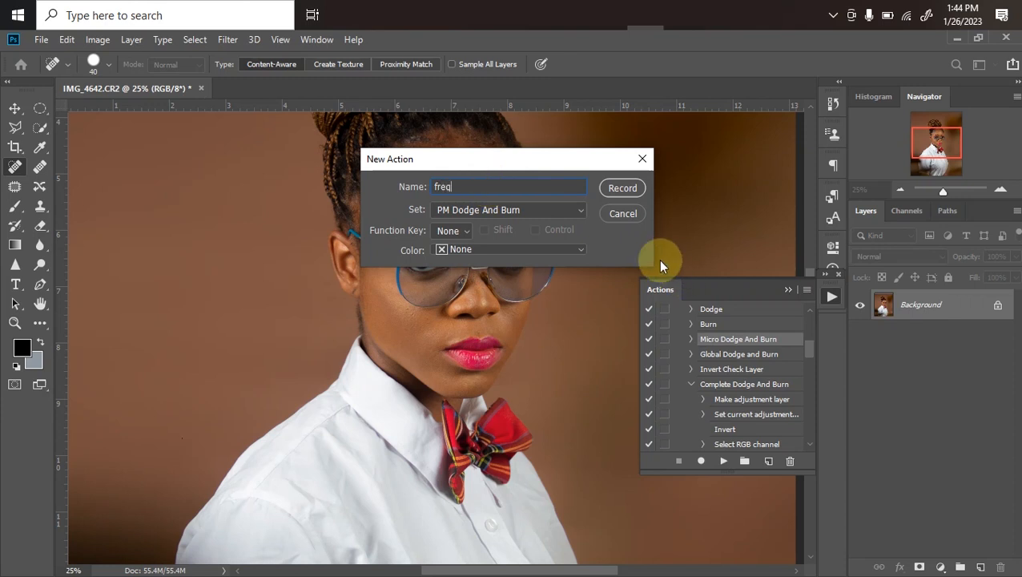
left_click(540, 211)
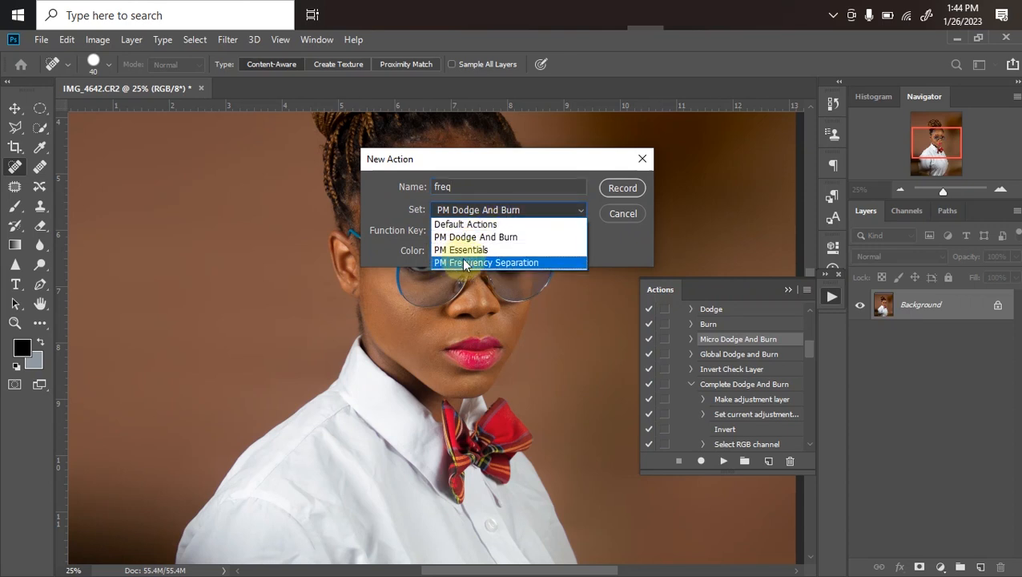
left_click(603, 239)
left_click(535, 211)
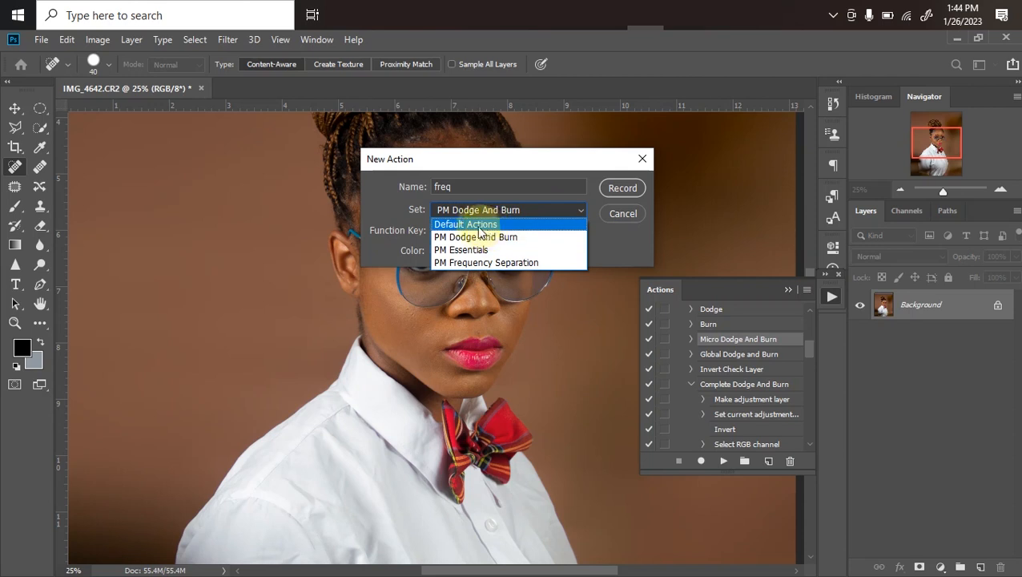
left_click(479, 225)
left_click(623, 191)
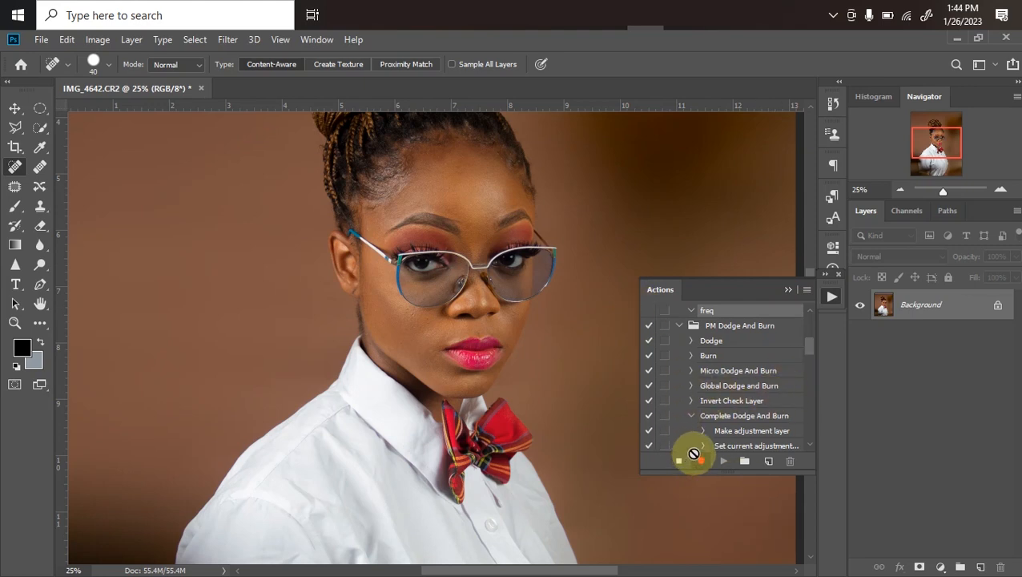
Make two copies of the Background layer, naming the upper one high and the lower one low
key("ctrl+j")
key("ctrl+j")
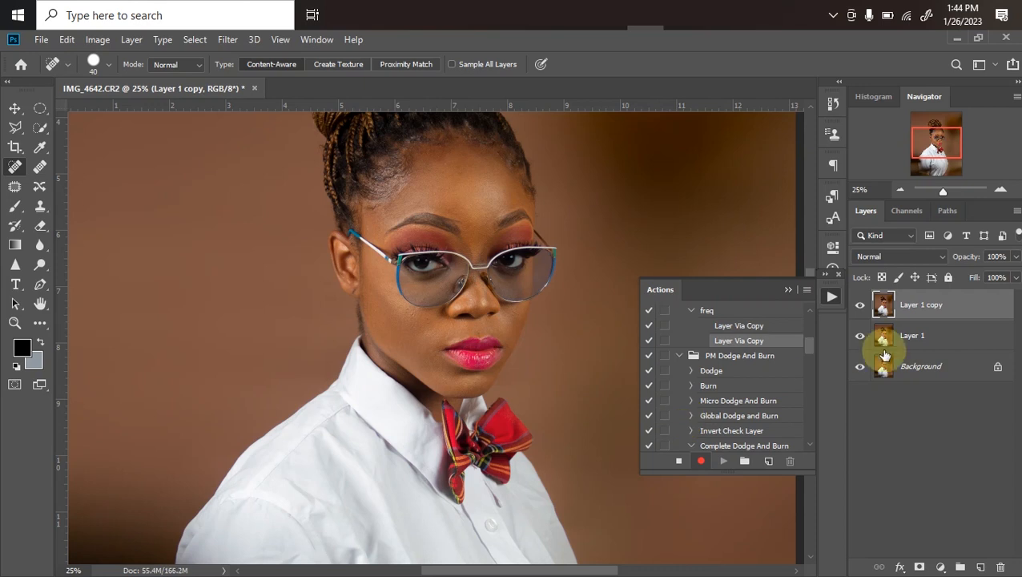
double_click(919, 307)
type("h")
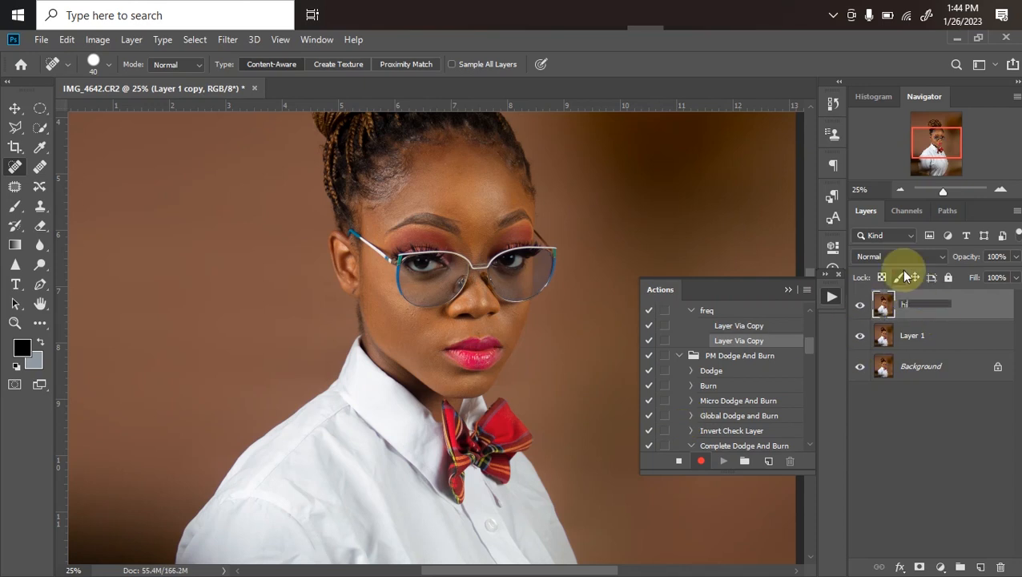
type("igh")
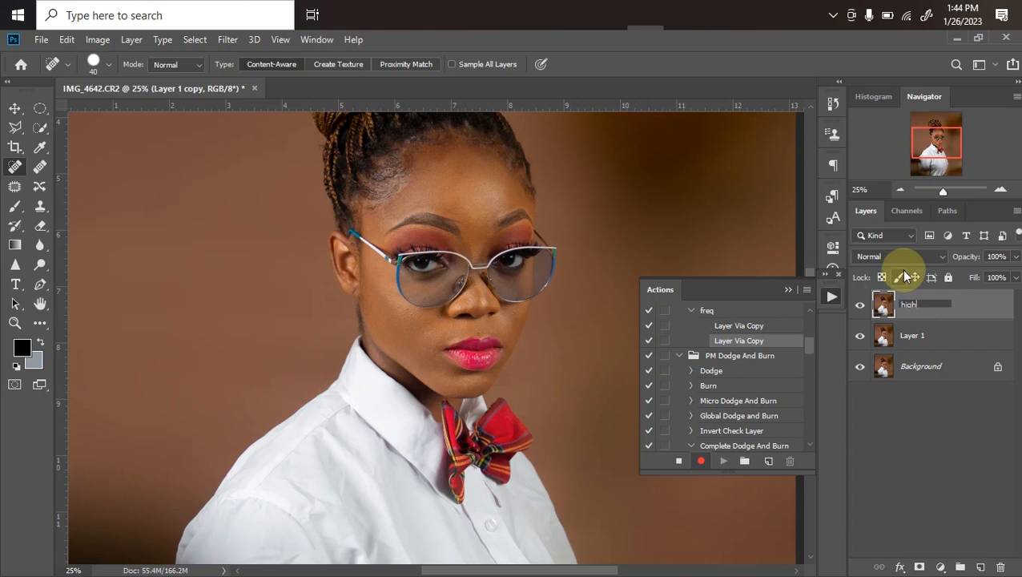
double_click(897, 335)
type("low")
key("Return")
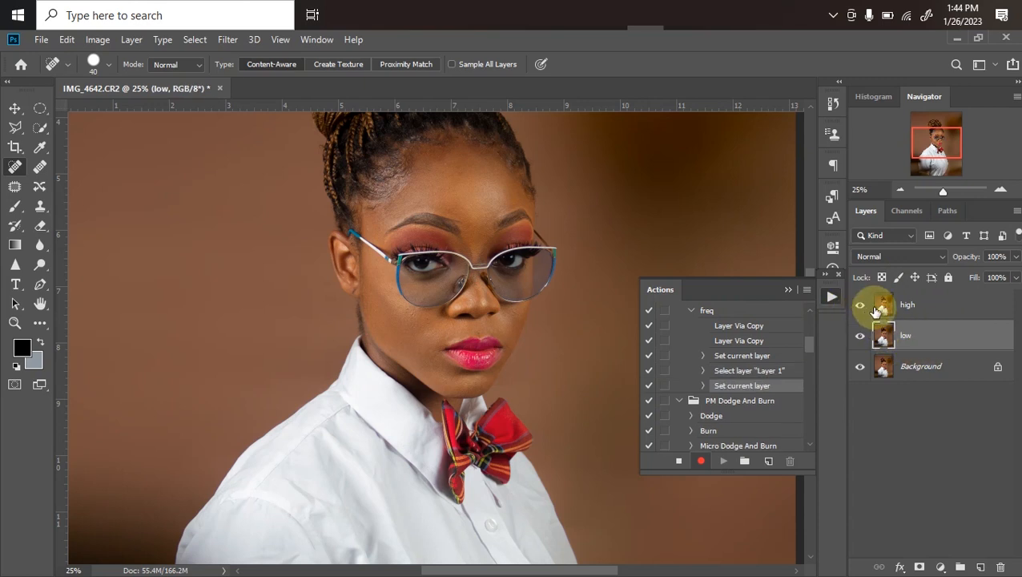
With the high layer hidden, apply a 7.0-pixel Gaussian Blur to the low layer and enable the dialog prompt for that recorded action step
left_click(861, 306)
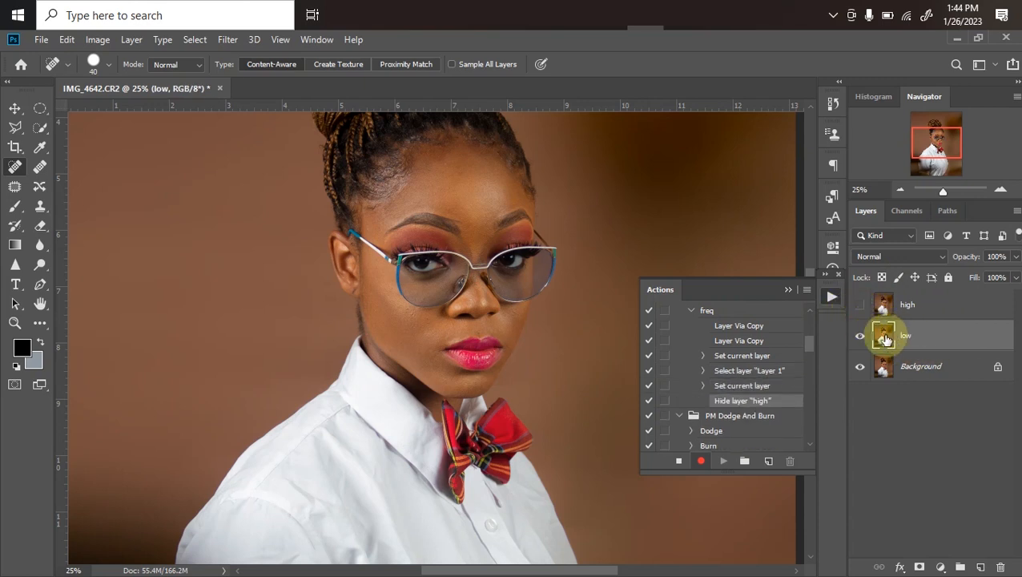
left_click(227, 39)
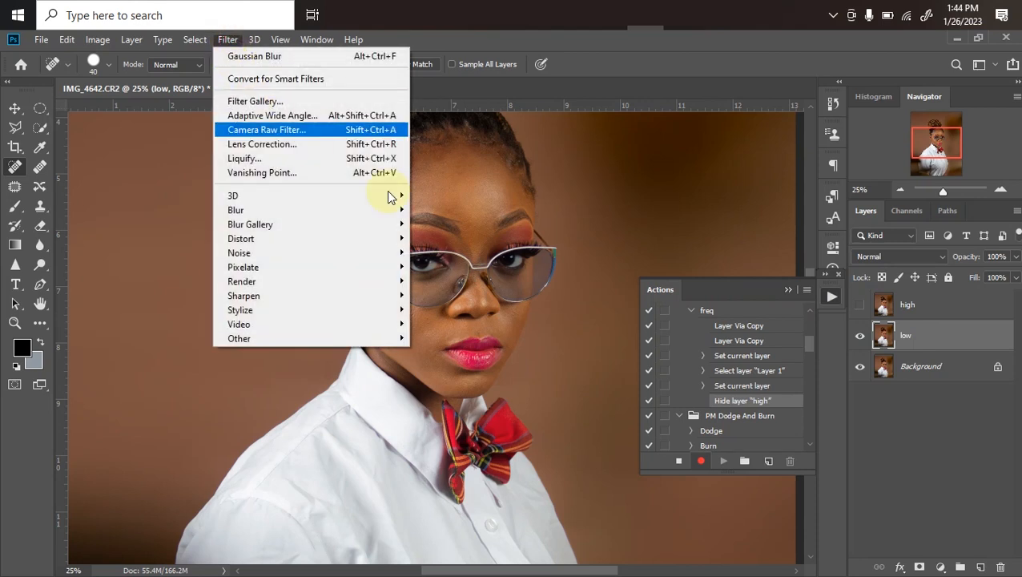
mouse_move(341, 227)
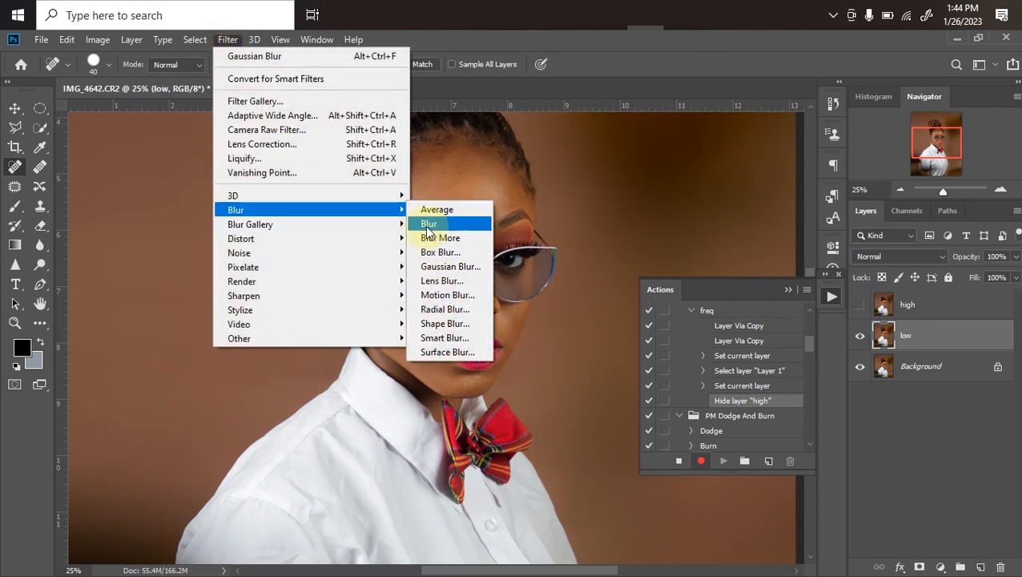
left_click(444, 266)
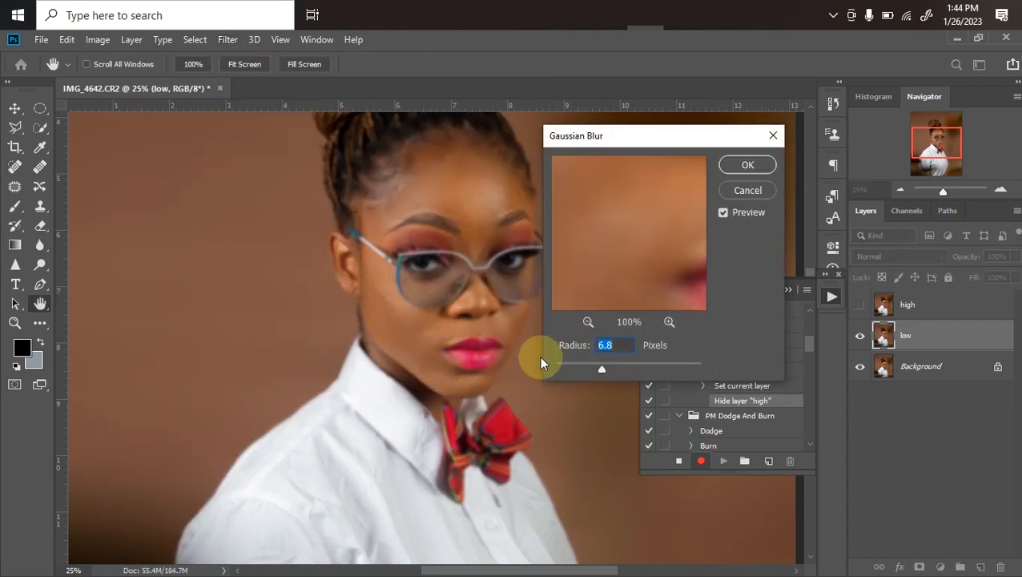
key("ctrl+plus")
left_click_drag(425, 310, 399, 358)
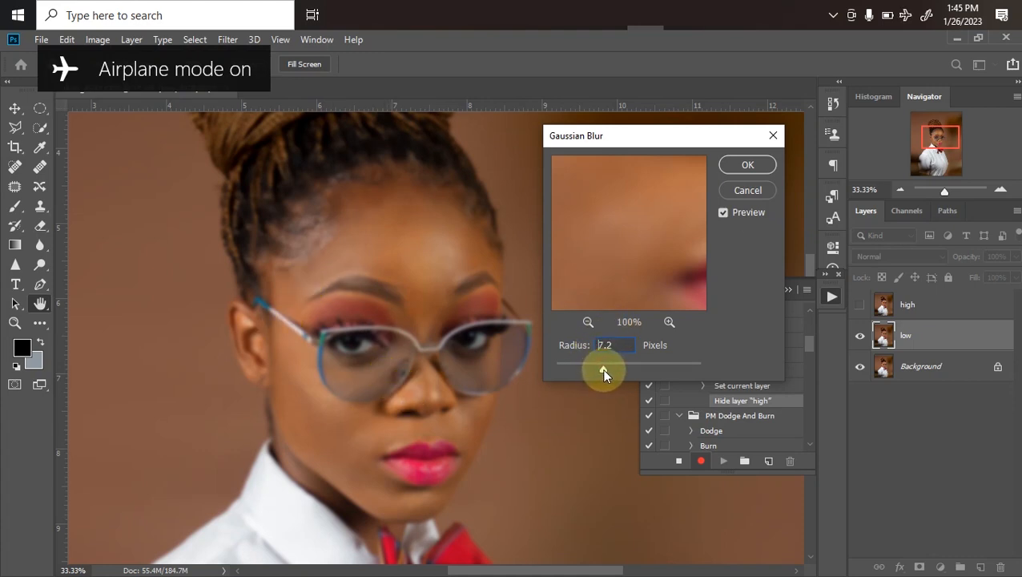
left_click_drag(603, 369, 604, 370)
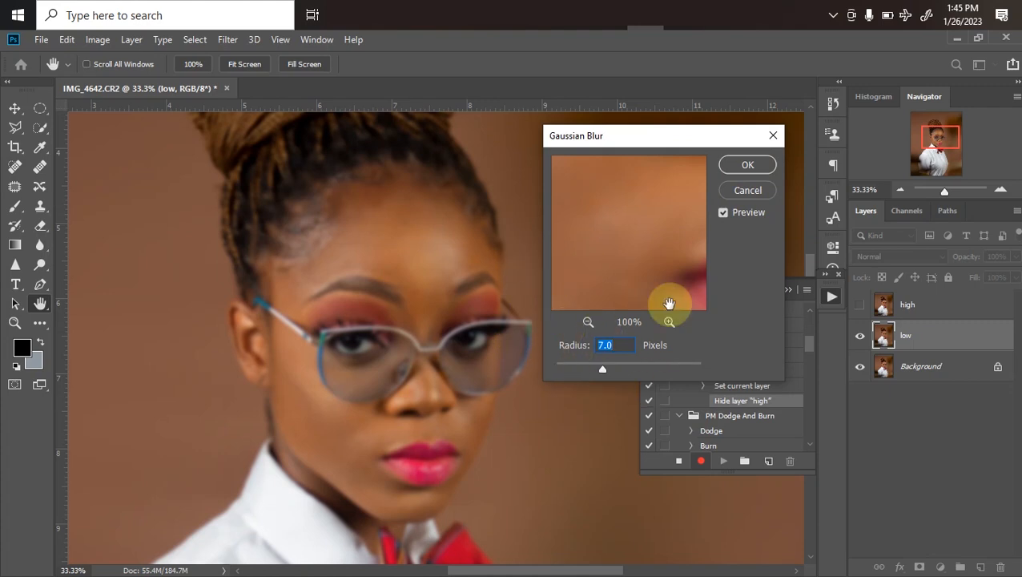
left_click(747, 165)
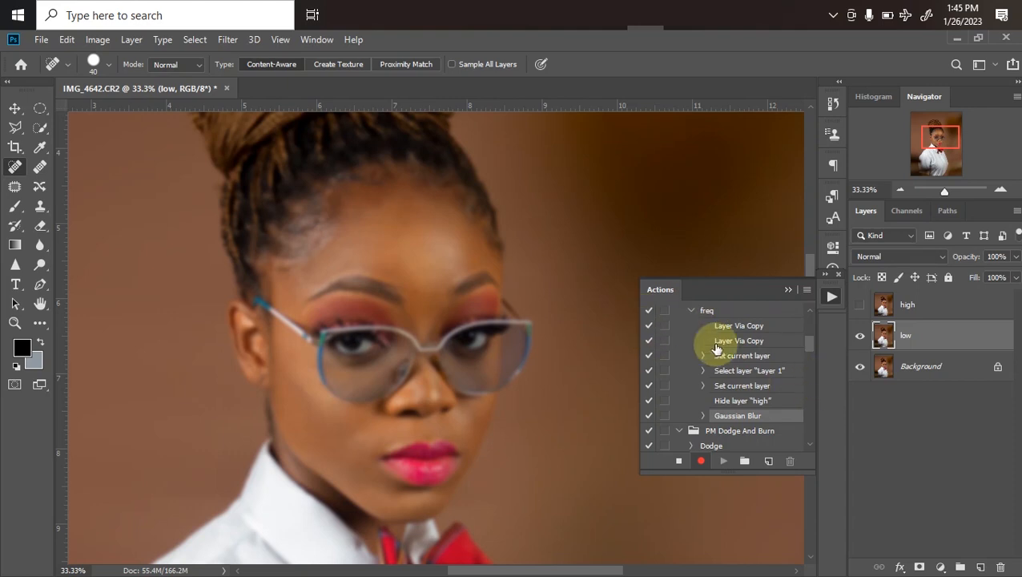
left_click(664, 416)
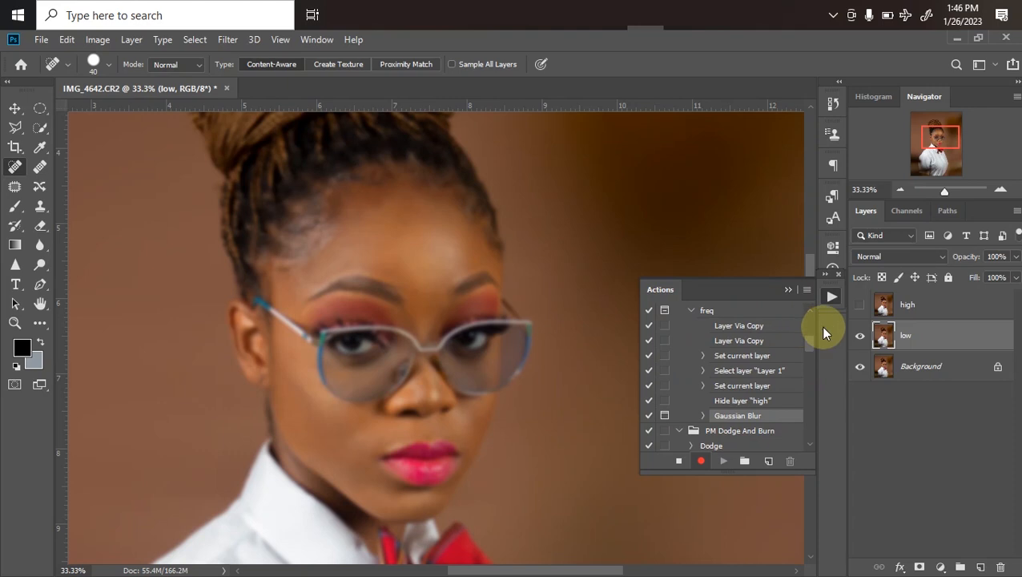
Show the high layer and run Apply Image on it using the low layer, Subtract blending, scale 2 and offset 128
left_click(858, 305)
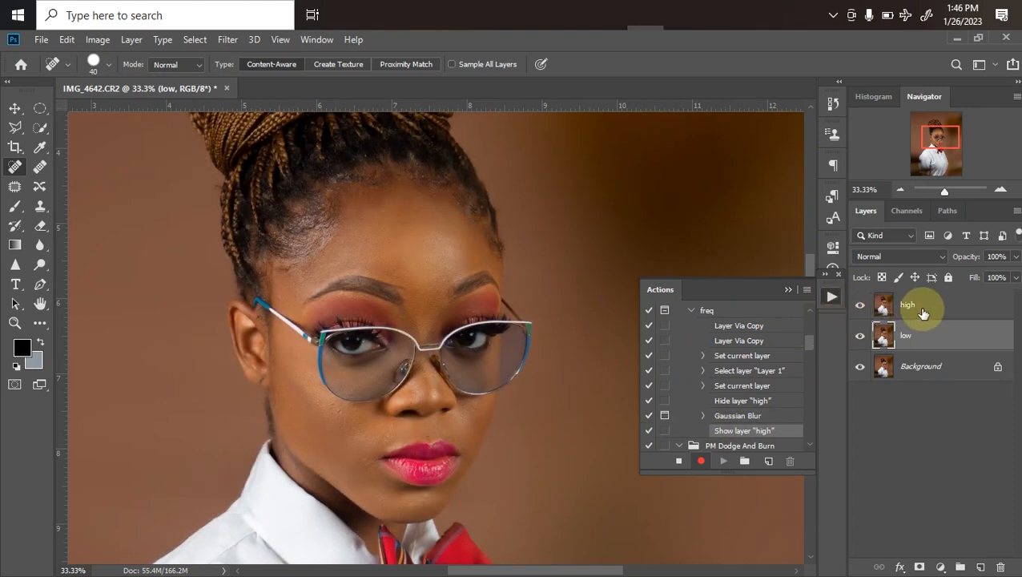
left_click(884, 307)
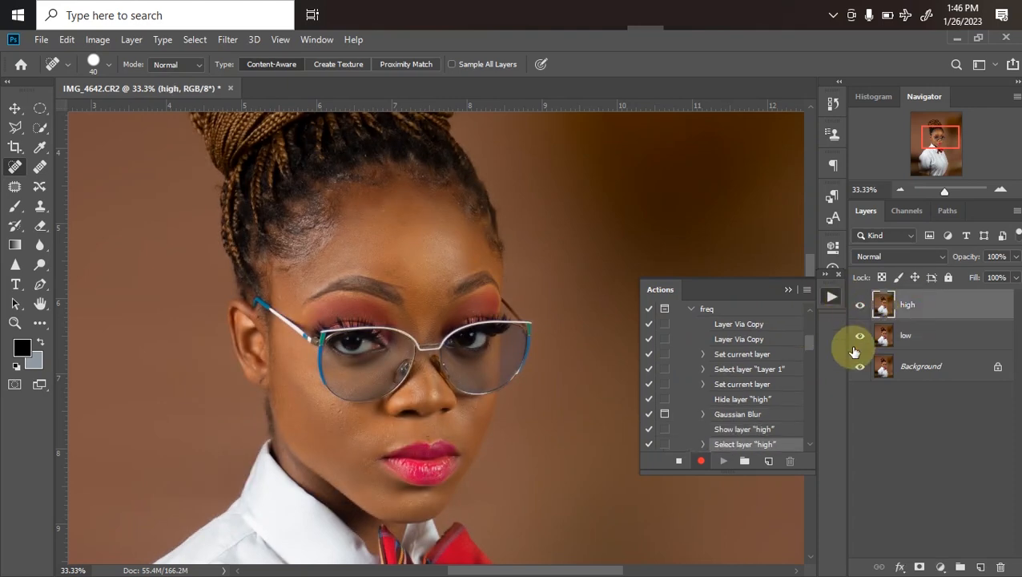
left_click(96, 41)
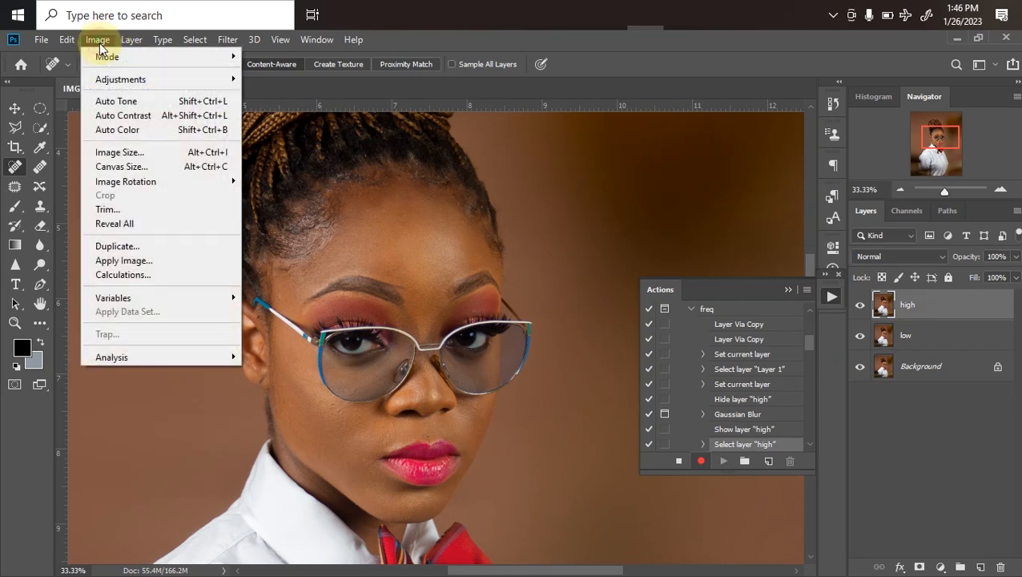
left_click(161, 262)
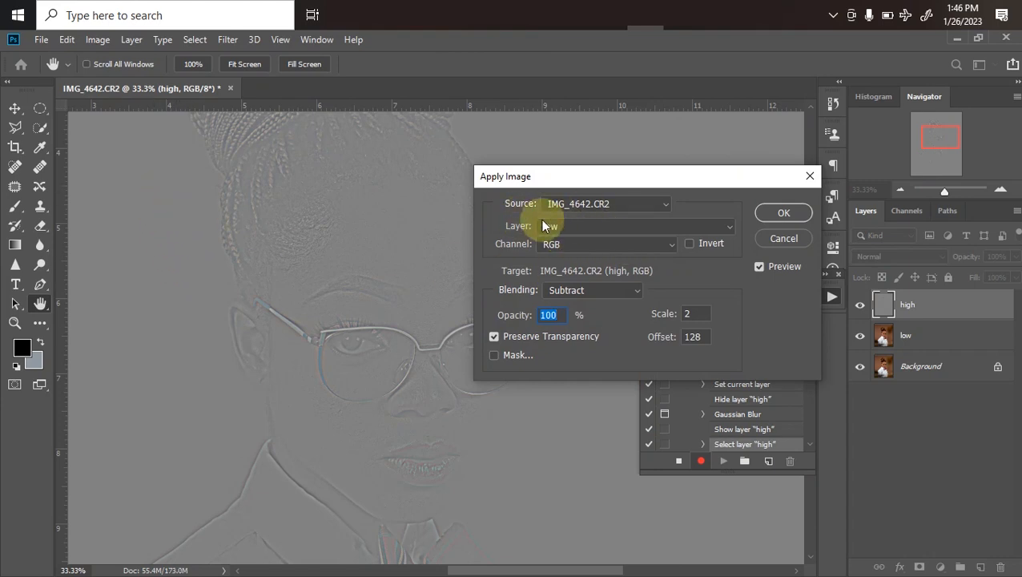
left_click(587, 226)
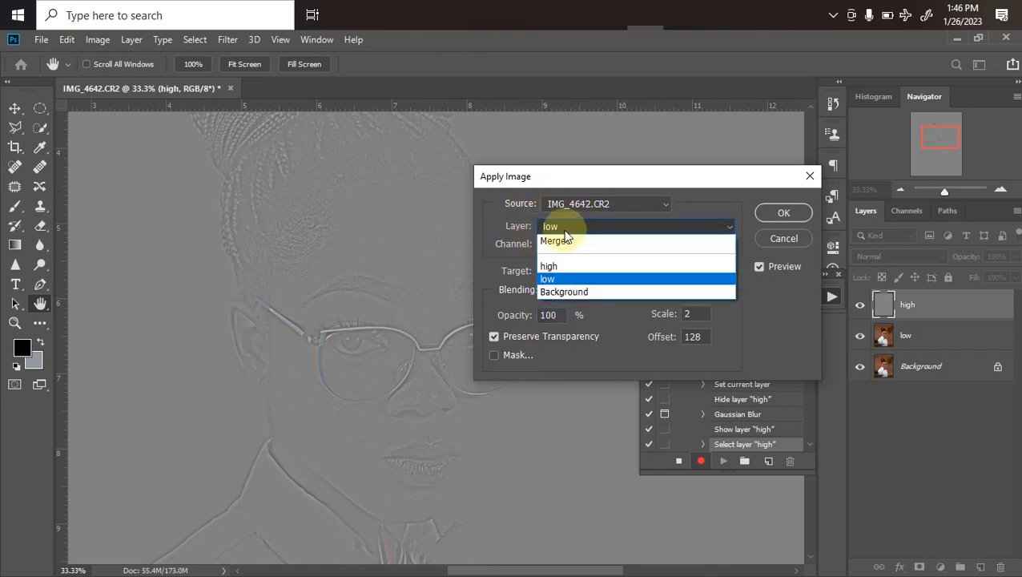
left_click(560, 285)
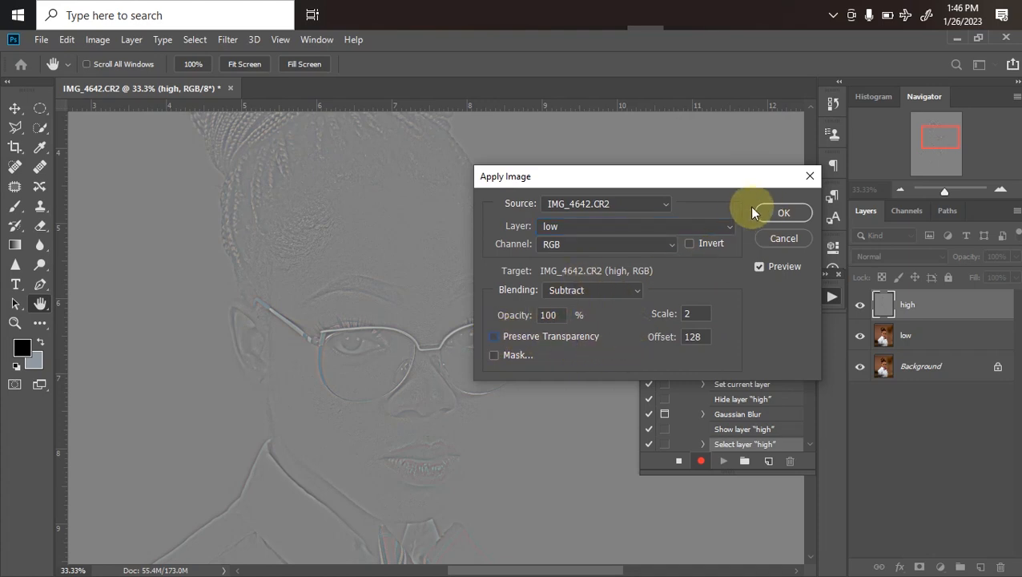
left_click(779, 214)
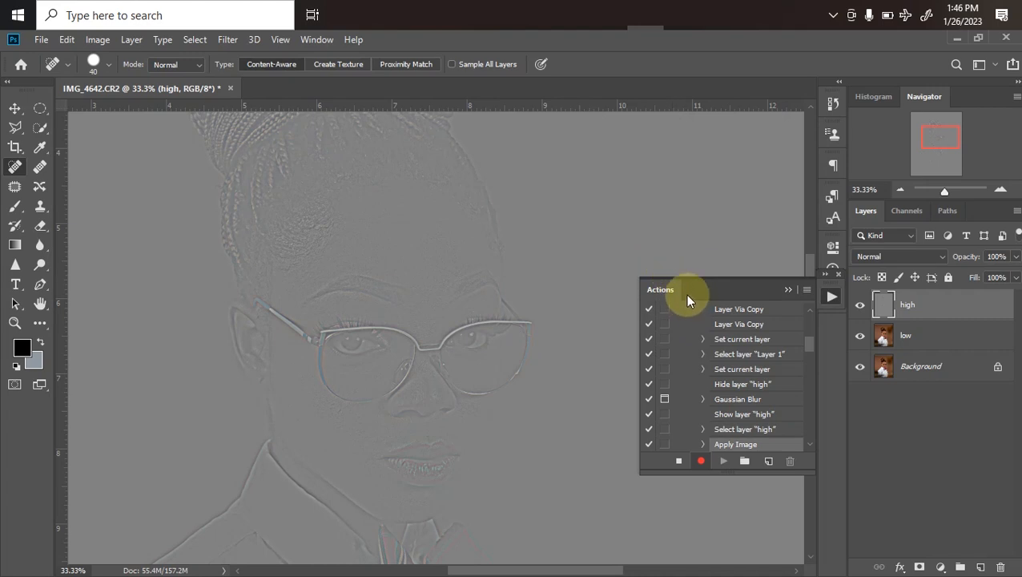
Set the high layer's blend mode to Linear Light and group it with the low layer
left_click(885, 259)
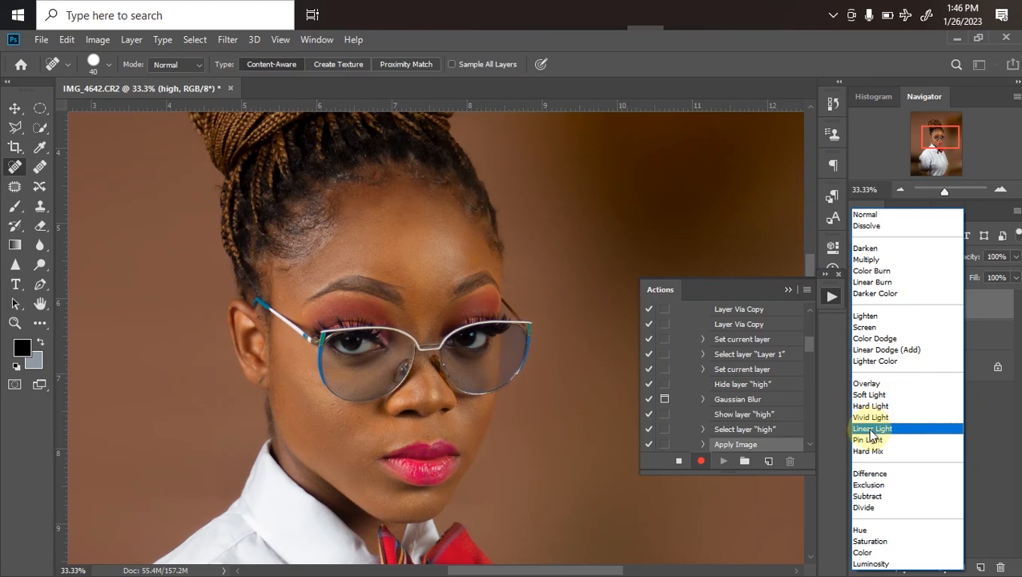
left_click(871, 430)
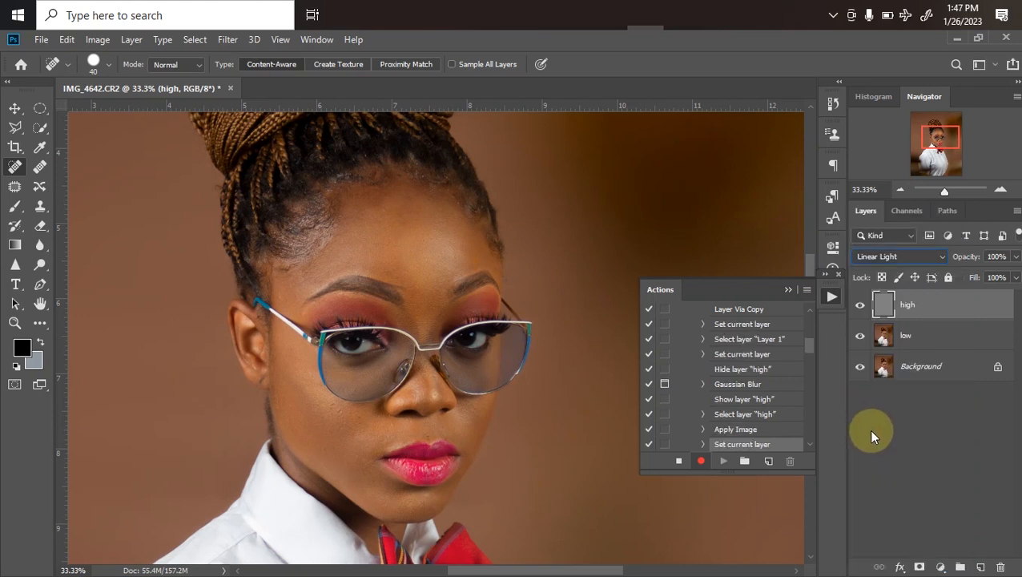
left_click(918, 343, "shift")
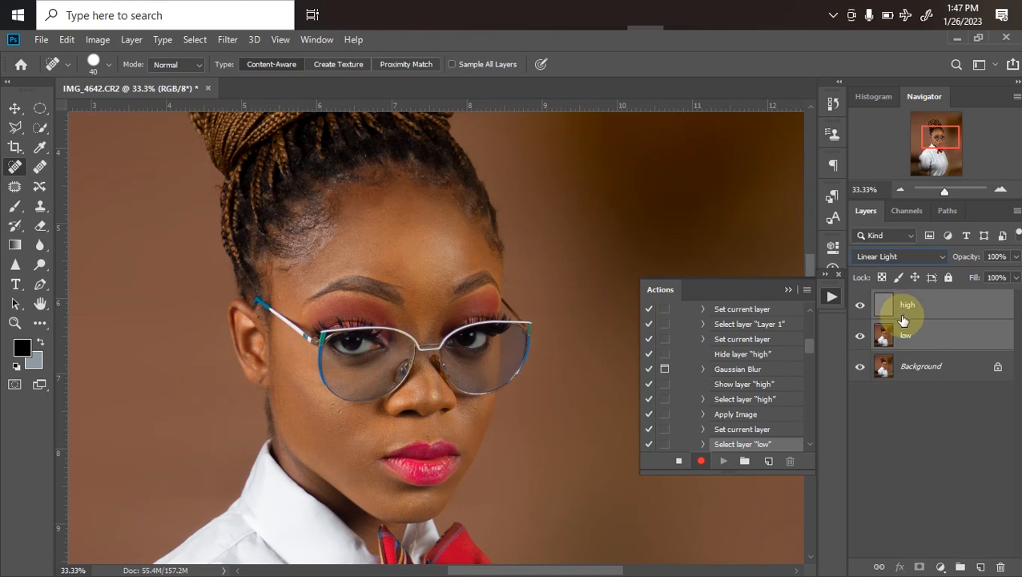
key("ctrl+g")
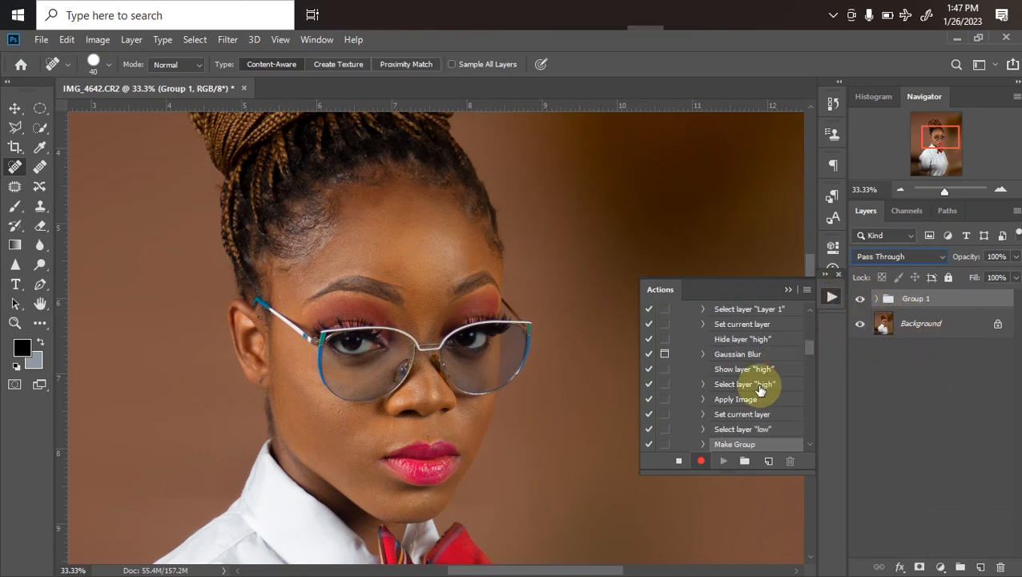
Stop recording the freq action and collapse its list of recorded steps
left_click(678, 462)
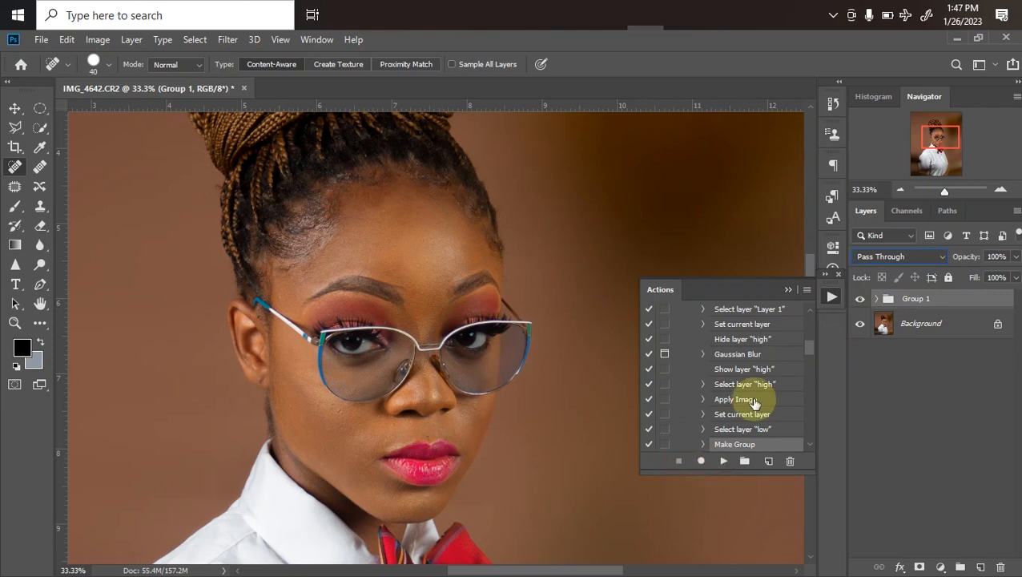
scroll(806, 344, "up", 3)
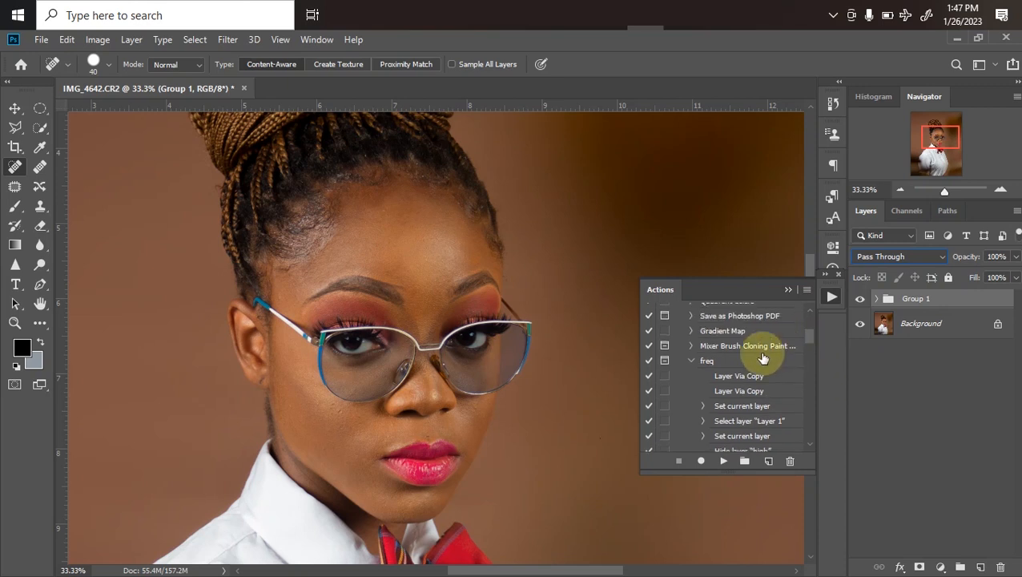
left_click(692, 361)
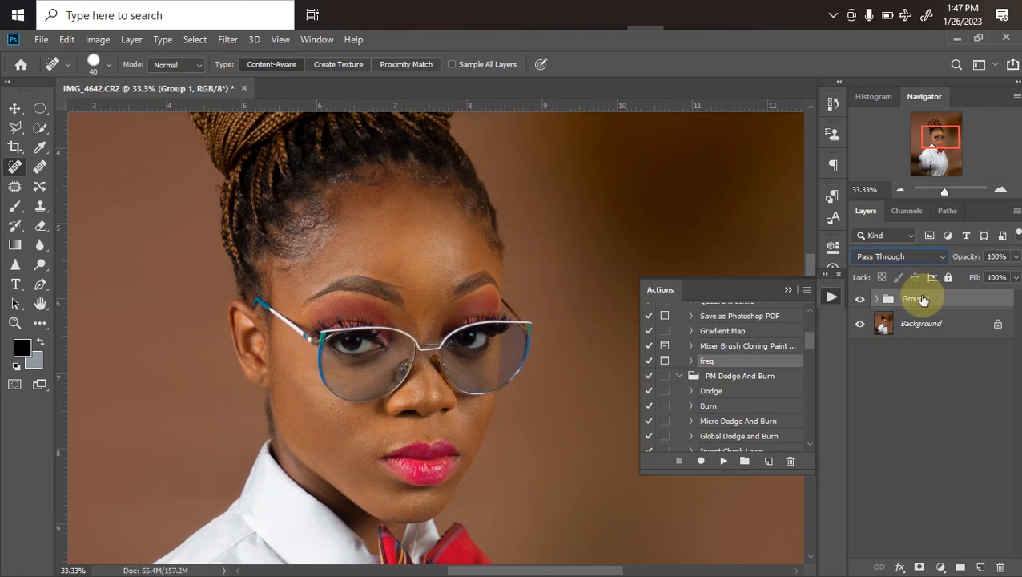
Delete the layer group and play the freq action on the Background, accepting the 7.0-pixel Gaussian Blur
key("Delete")
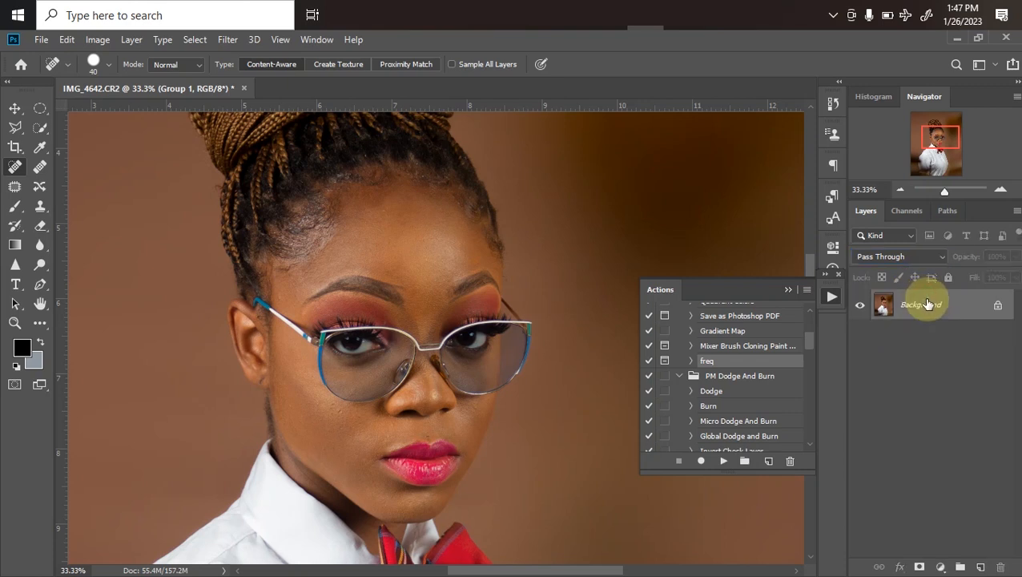
left_click(722, 462)
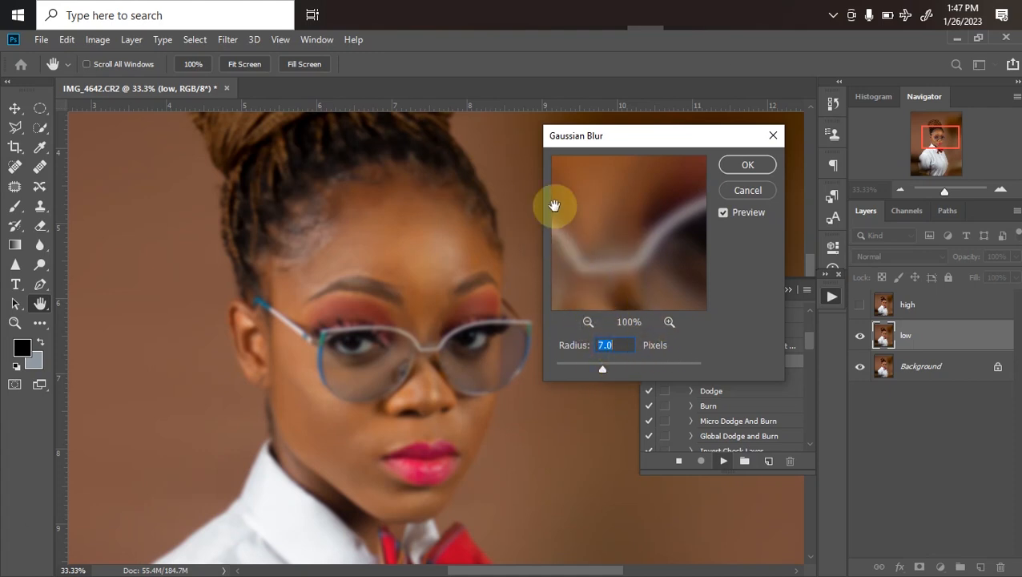
left_click(746, 166)
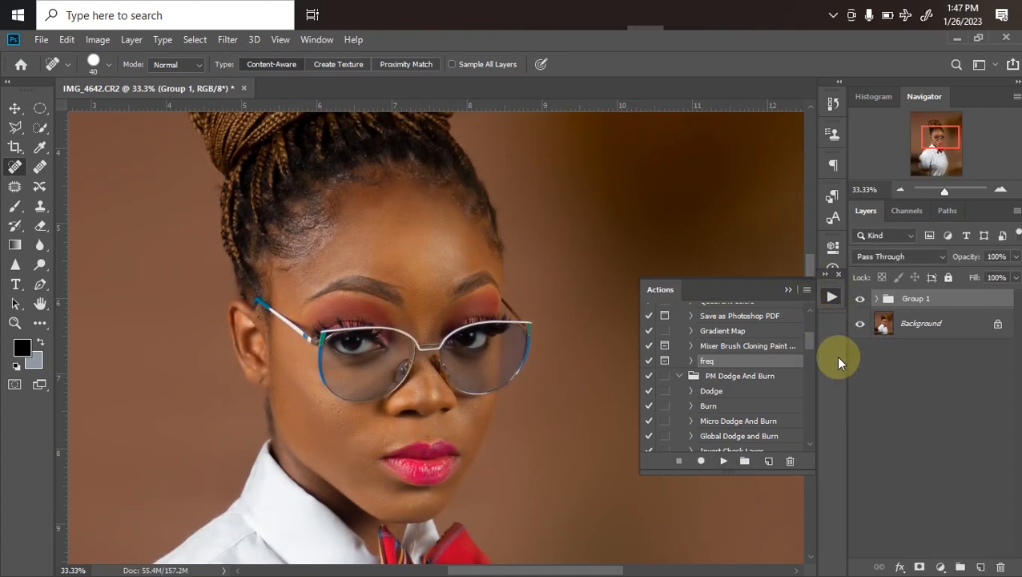
Expand Group 1, select the low layer and choose the Mixer Brush tool
key("ctrl+minus")
key("ctrl+minus")
key("ctrl+plus")
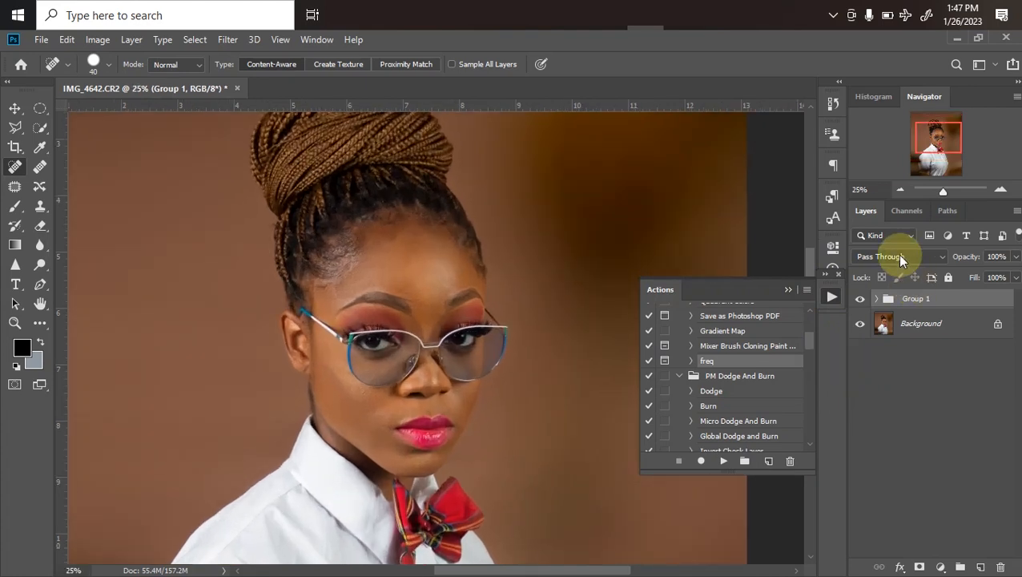
left_click(877, 299)
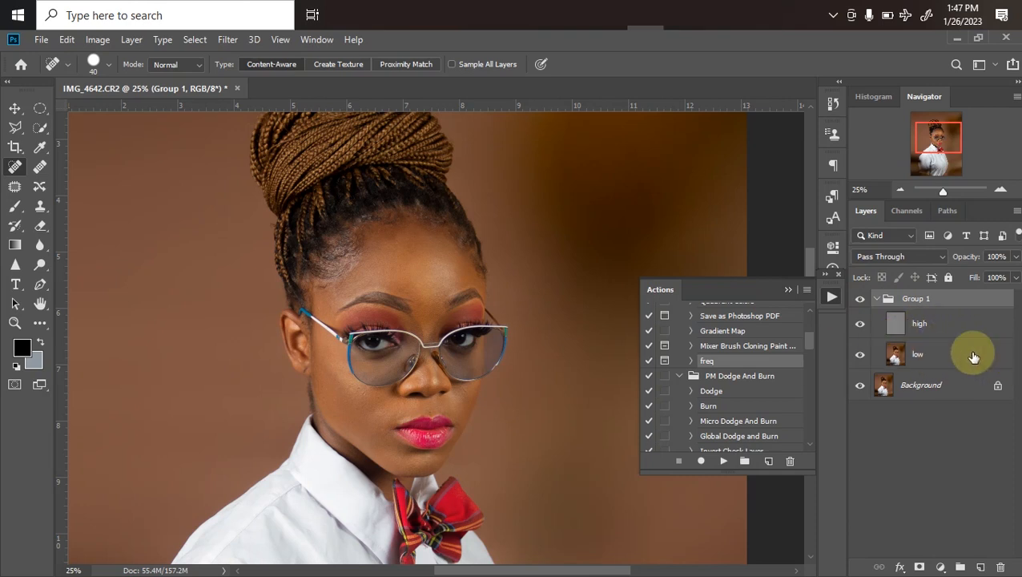
left_click(923, 355)
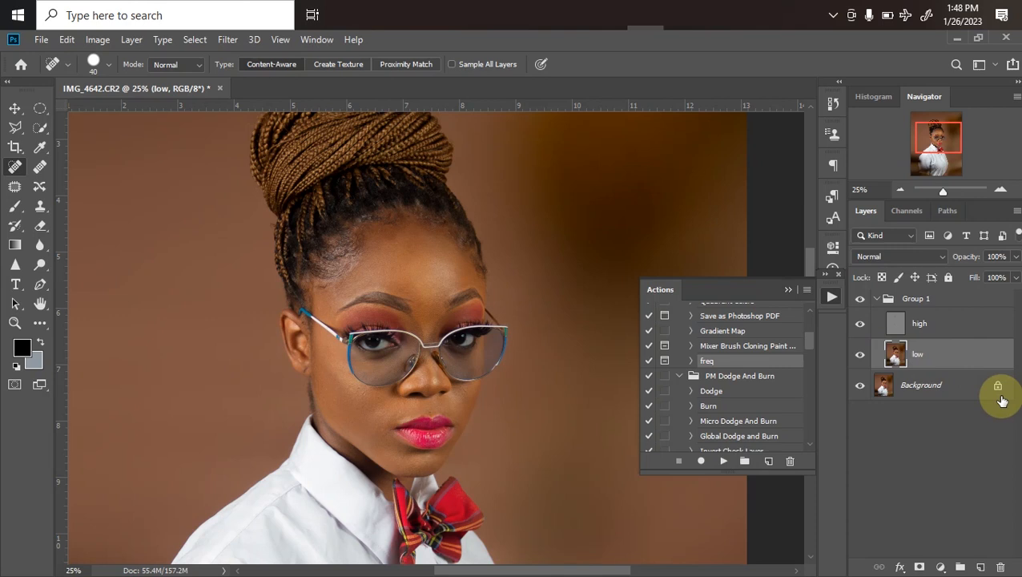
left_click(40, 327)
left_click(113, 354)
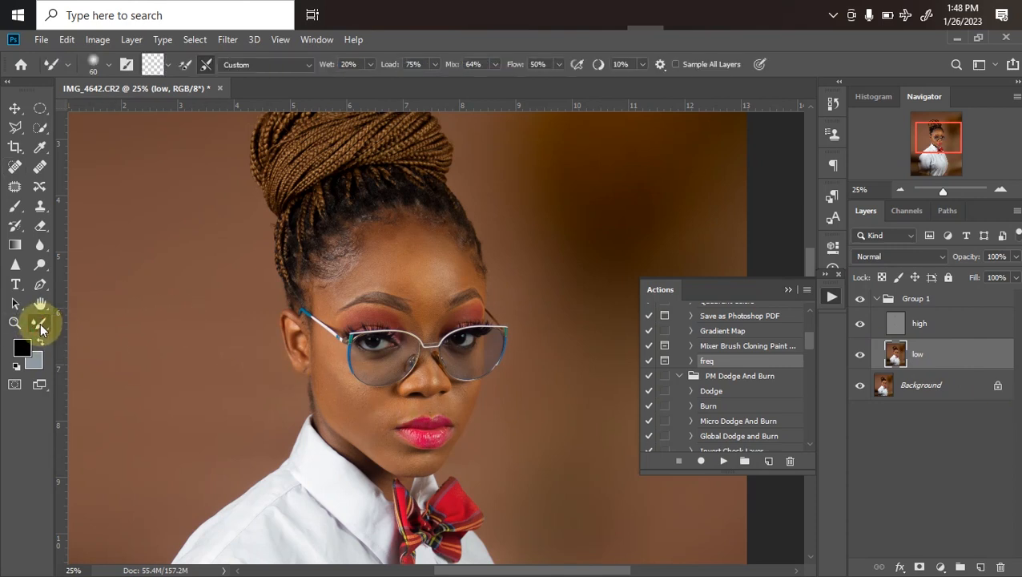
Enlarge the Mixer Brush to 100 px for blending the skin on the low layer
key("ctrl+plus")
key("ctrl+minus")
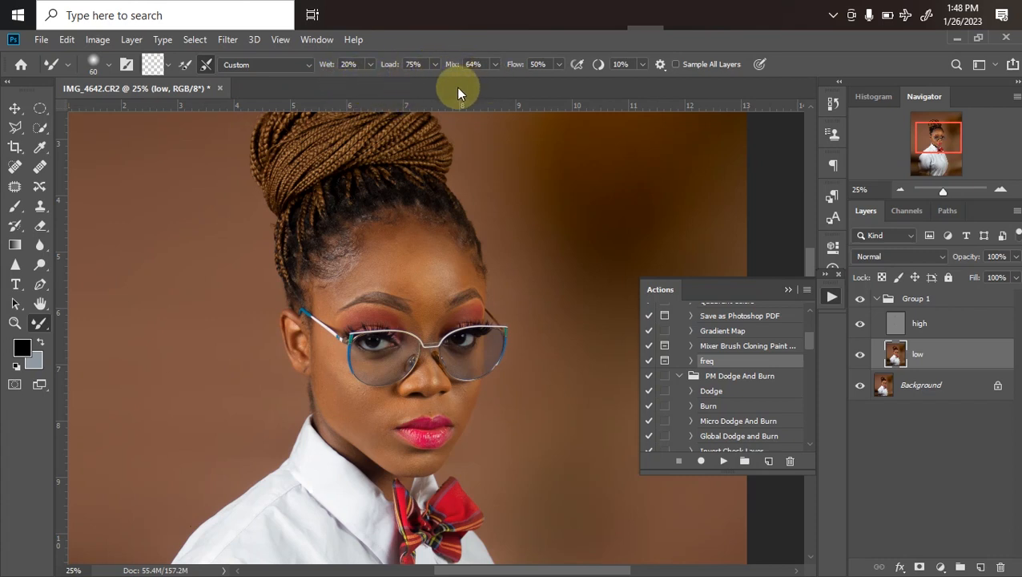
left_click(544, 70)
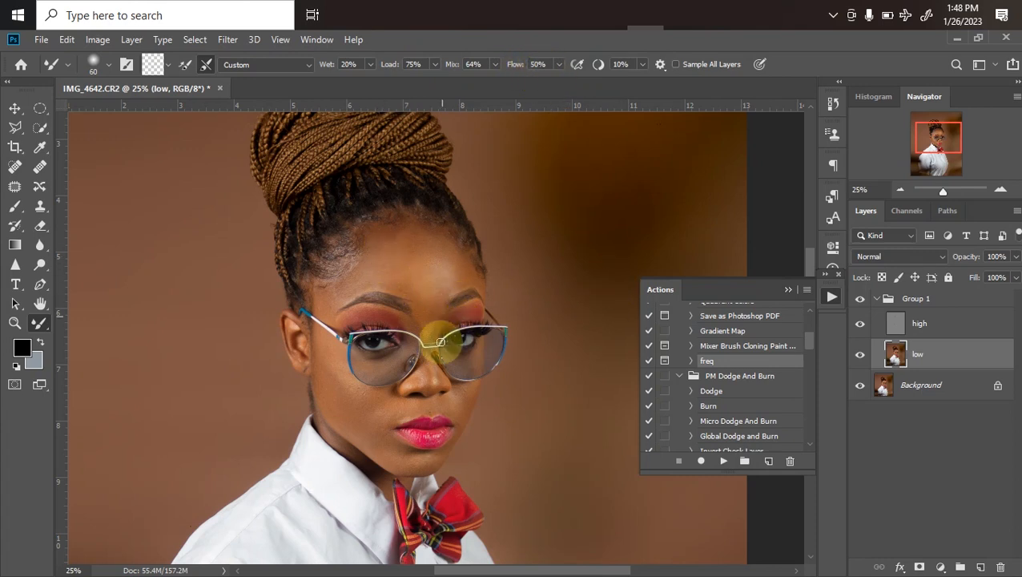
scroll(439, 342, "up", 1)
scroll(406, 342, "down", 1)
scroll(417, 383, "up", 1)
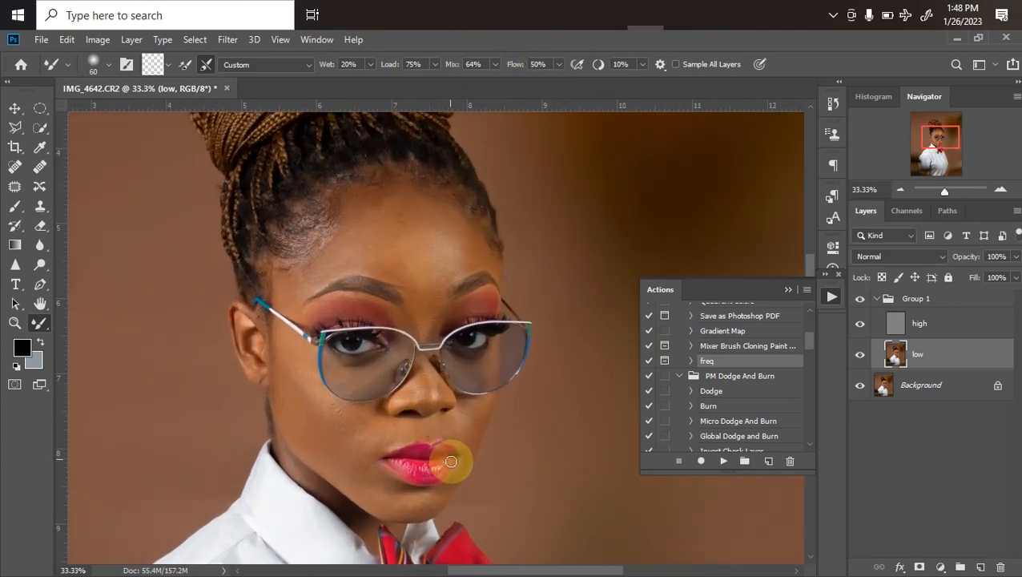
key("]")
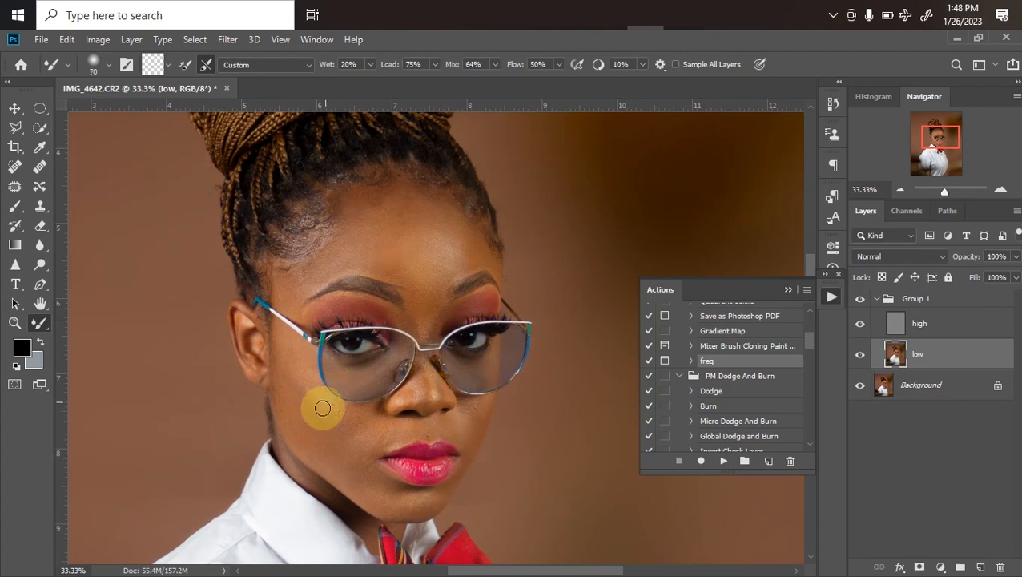
key("]")
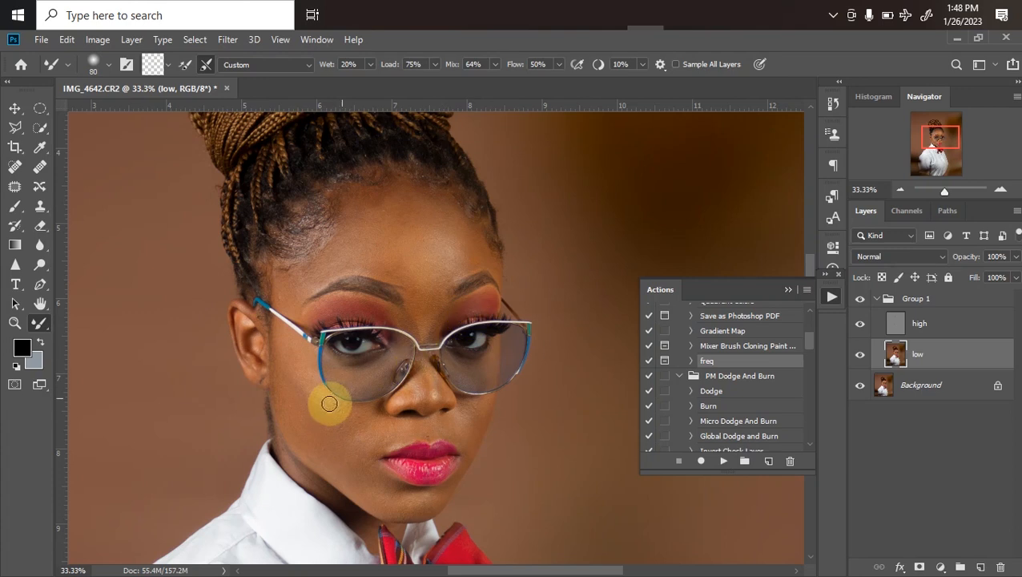
key("bracketright")
key("bracketright")
key("bracketright")
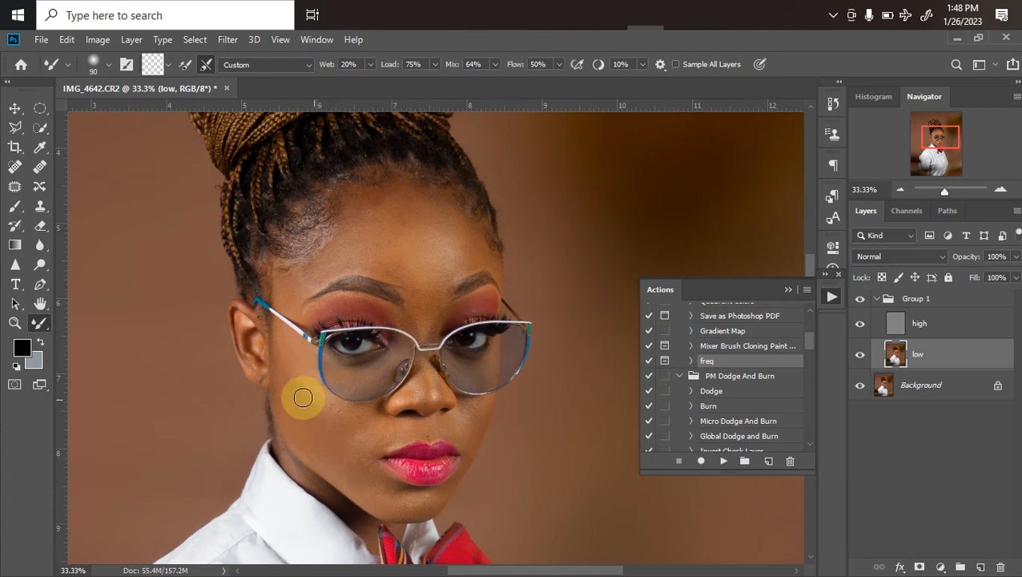
key("bracketleft")
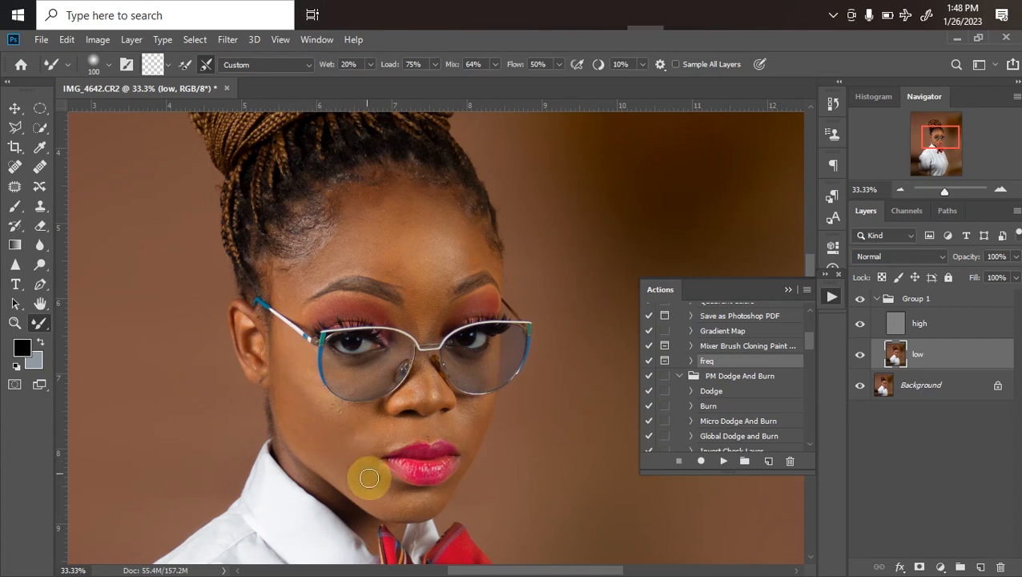
Collapse Group 1 and add a Black & White adjustment layer above it with Reds at -72
left_click(875, 303)
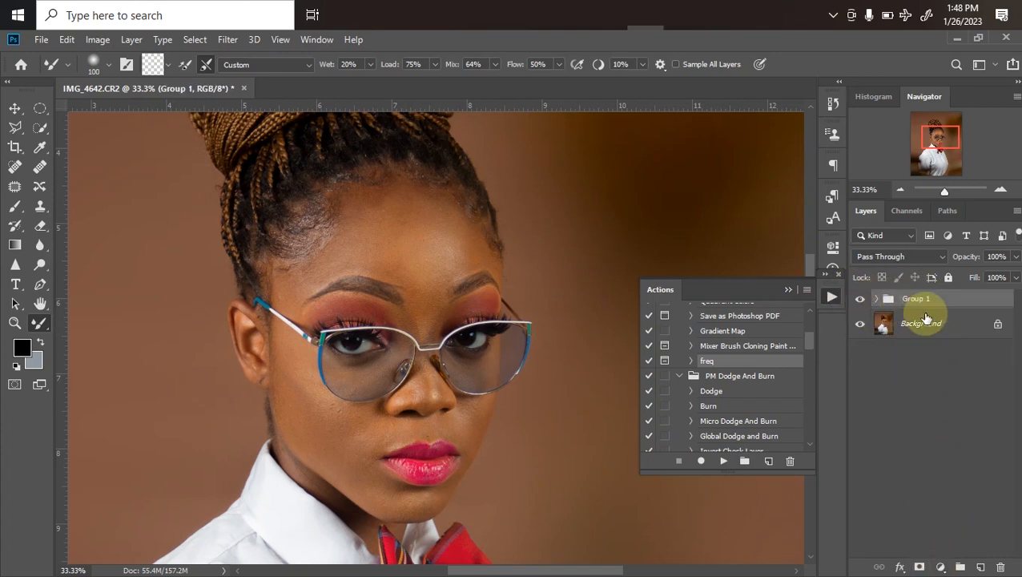
left_click(939, 567)
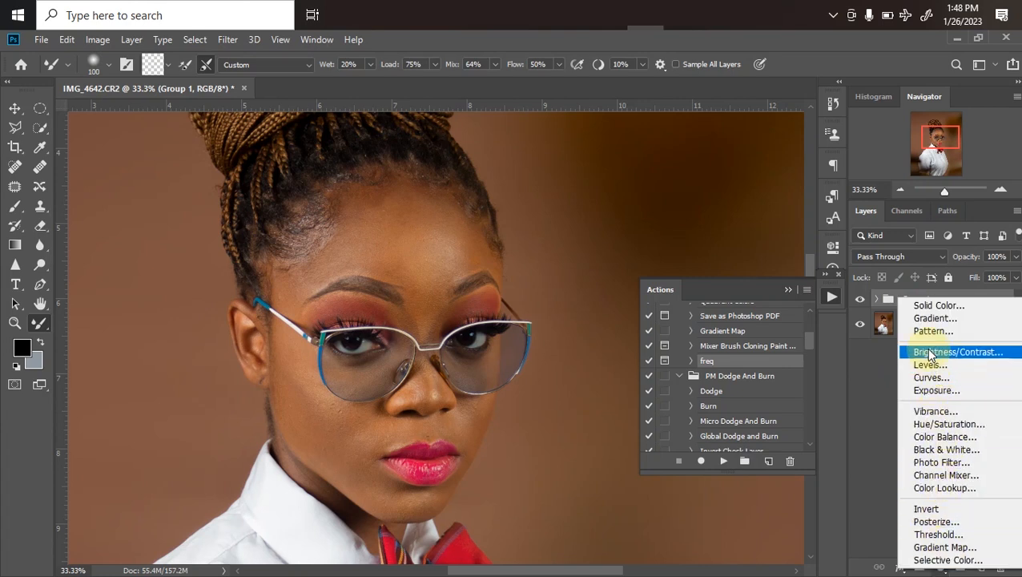
left_click(932, 452)
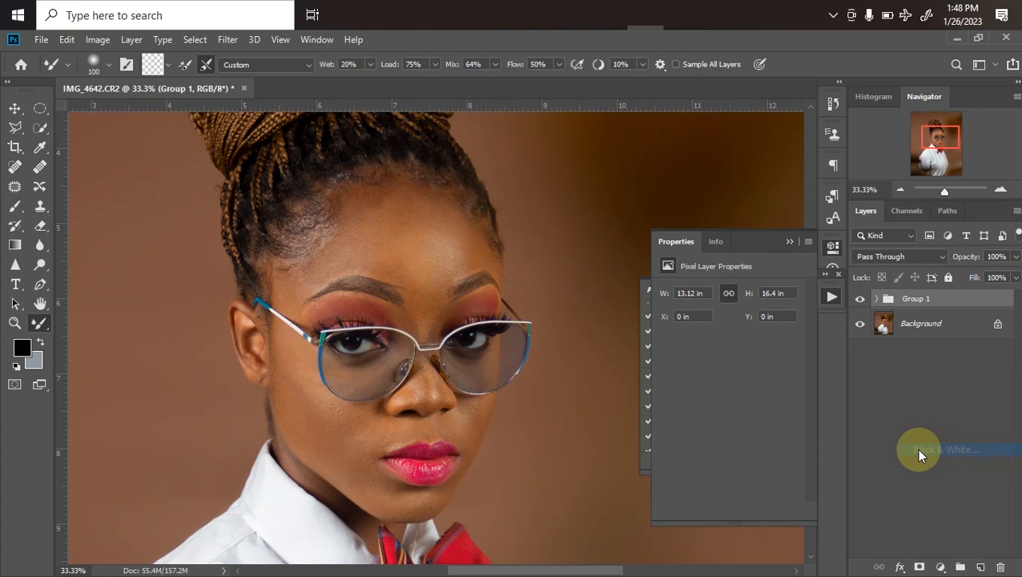
left_click_drag(722, 345, 693, 345)
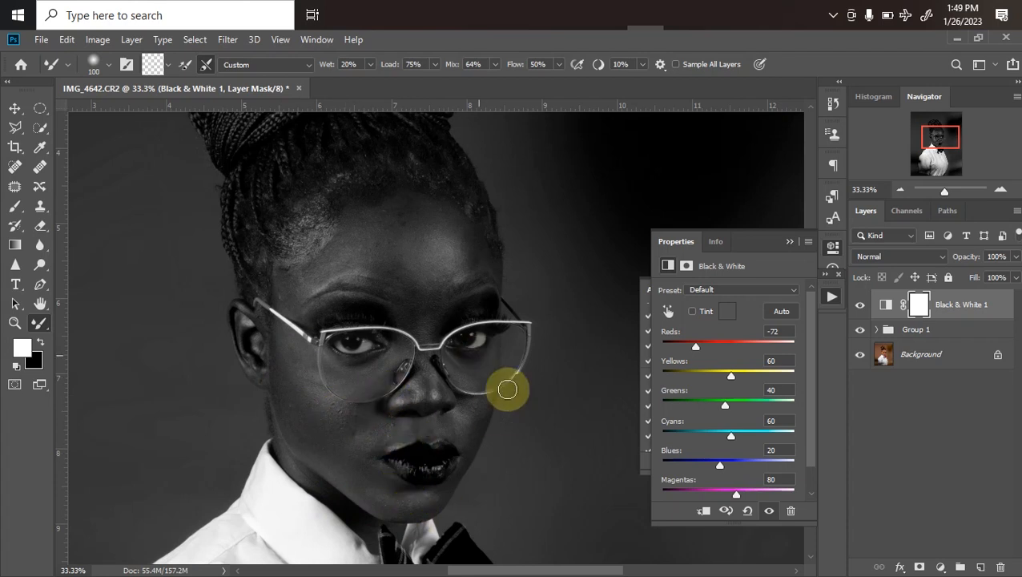
Select the low layer inside Group 1 and blend the lower cheek and jawline toward the chin with the Mixer Brush
left_click(877, 329)
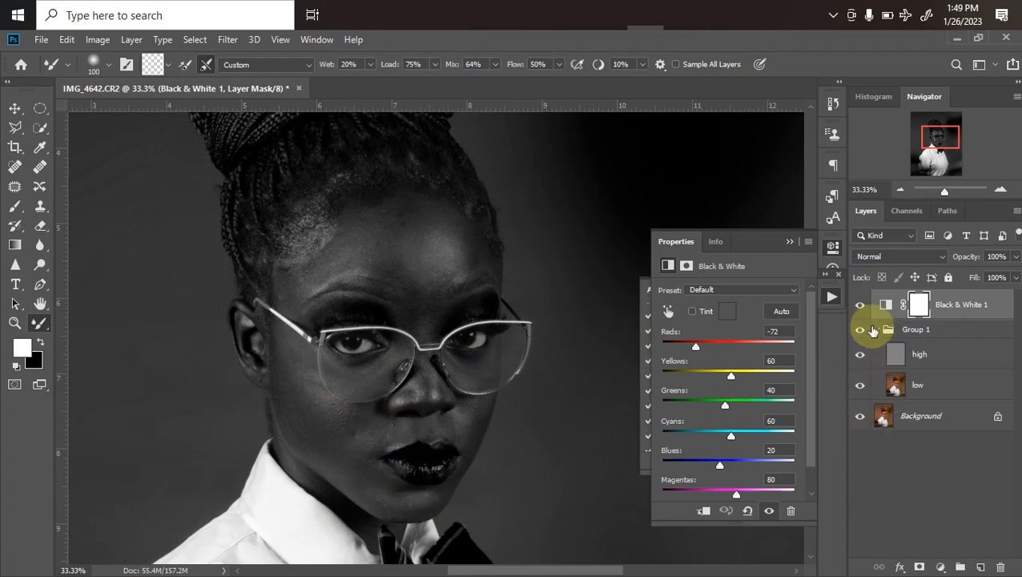
left_click(886, 384)
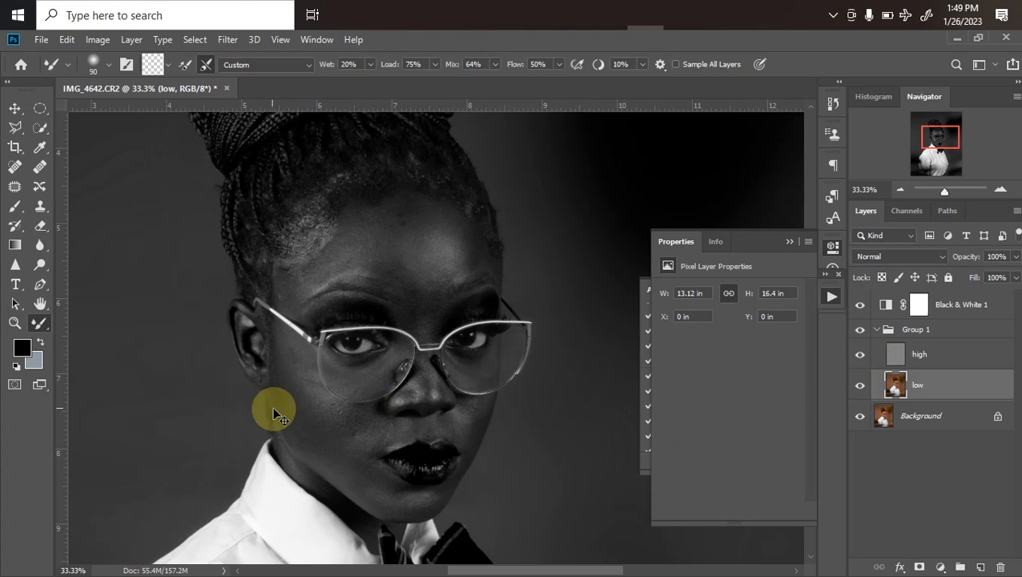
scroll(273, 414, "up", 1)
scroll(326, 342, "down", 3)
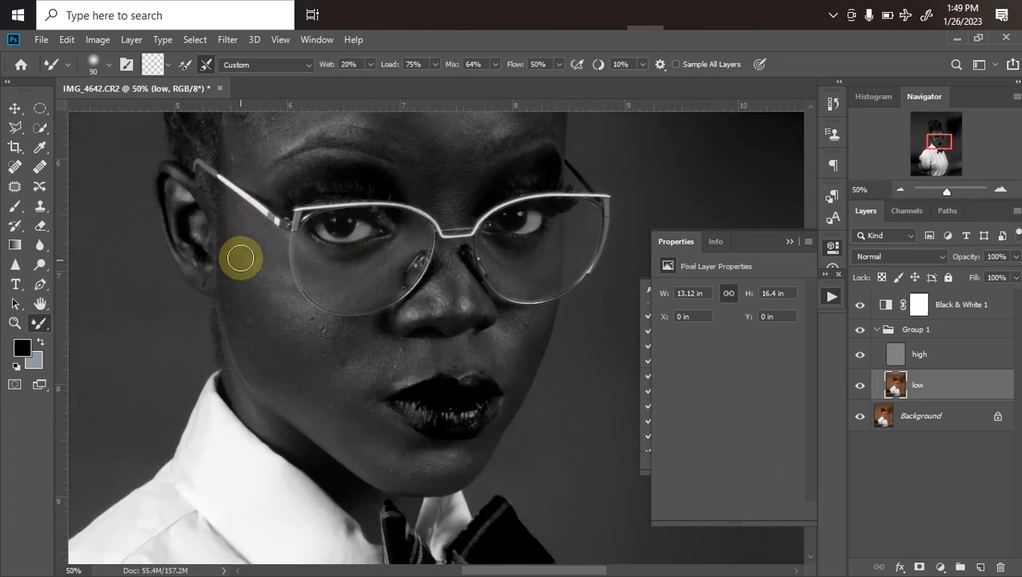
key("bracketright")
mouse_move(245, 305)
left_mouse_down()
mouse_move(286, 356)
mouse_move(235, 274)
mouse_move(296, 363)
mouse_move(275, 350)
mouse_move(288, 369)
mouse_move(349, 418)
left_mouse_up()
key("bracketleft")
left_click_drag(293, 381, 329, 411)
left_click_drag(322, 407, 356, 435)
key("bracketleft")
key("bracketleft")
left_click_drag(287, 406, 331, 437)
left_click_drag(296, 412, 340, 440)
mouse_move(327, 433)
left_mouse_down()
mouse_move(371, 466)
mouse_move(363, 475)
mouse_move(432, 471)
left_mouse_up()
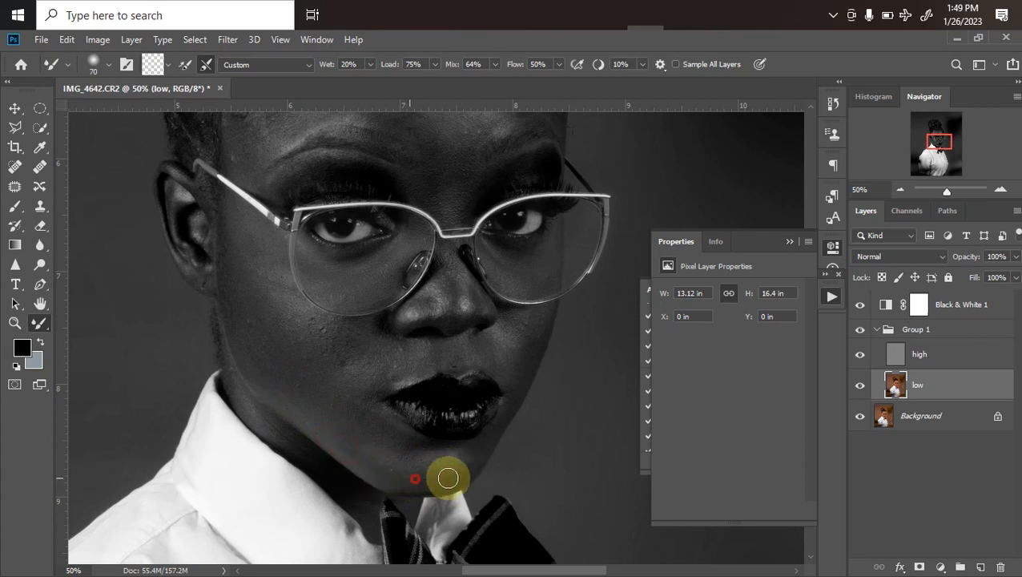
Blend the skin beside the mouth, across the cheek and in front of the ear, varying the Mixer Brush size
left_click_drag(381, 436, 412, 442)
left_click_drag(343, 413, 393, 434)
left_click_drag(300, 382, 371, 425)
mouse_move(297, 358)
left_mouse_down()
mouse_move(347, 405)
mouse_move(268, 318)
left_mouse_up()
left_click_drag(221, 183, 240, 269)
mouse_move(230, 227)
left_mouse_down()
mouse_move(228, 199)
mouse_move(277, 318)
mouse_move(251, 310)
mouse_move(205, 183)
mouse_move(319, 371)
mouse_move(322, 349)
mouse_move(290, 278)
mouse_move(370, 338)
mouse_move(276, 320)
mouse_move(310, 345)
mouse_move(235, 244)
mouse_move(312, 357)
mouse_move(350, 332)
mouse_move(274, 304)
mouse_move(256, 350)
mouse_move(319, 396)
left_mouse_up()
key("bracketright")
key("bracketleft")
key("bracketleft")
key("bracketleft")
key("bracketright")
key("bracketright")
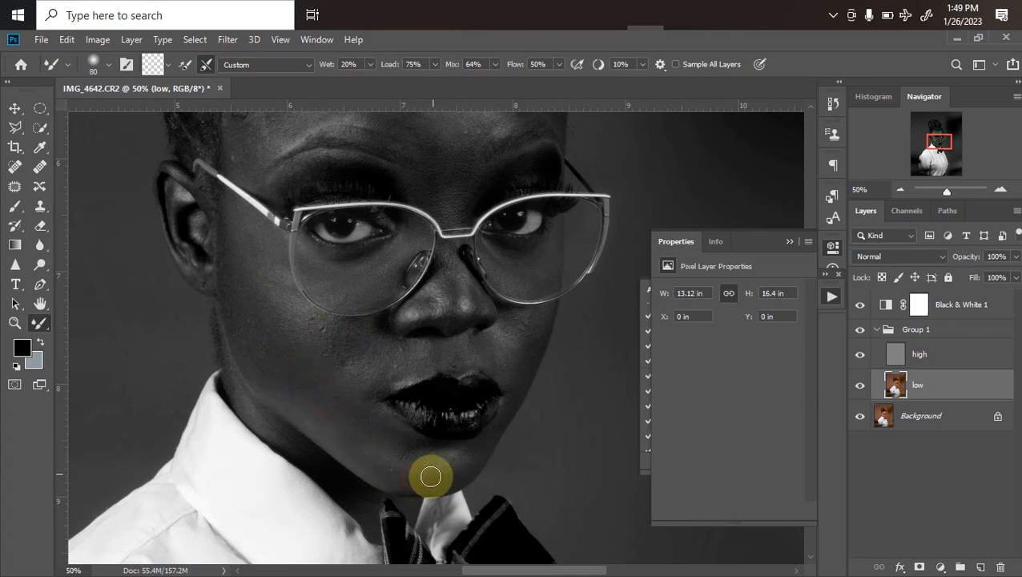
Reduce the Mixer Brush to about 50 px and blend the skin beneath and on the nose
key("bracketleft")
mouse_move(492, 355)
left_mouse_down()
mouse_move(516, 380)
mouse_move(524, 358)
left_mouse_up()
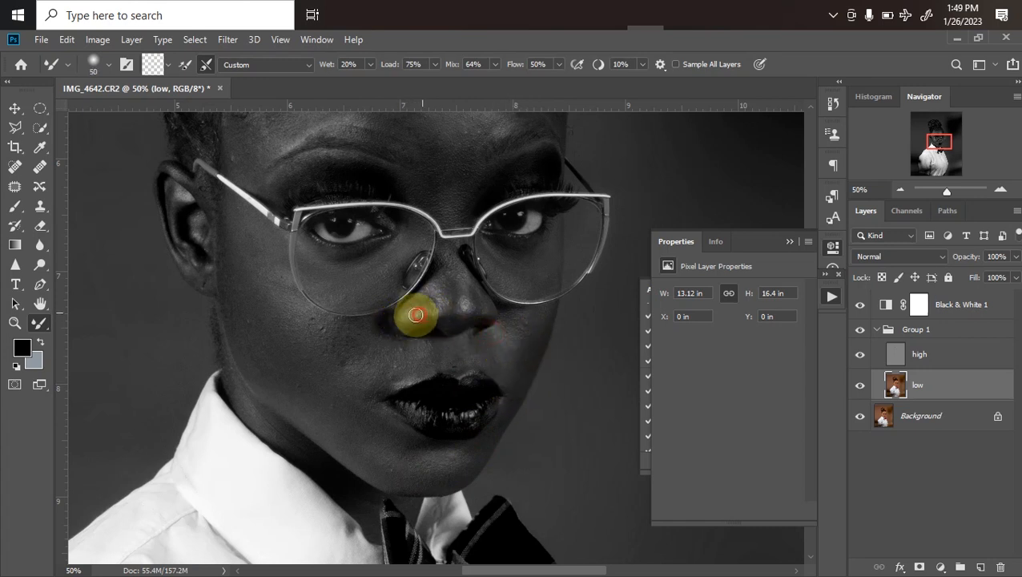
mouse_move(424, 304)
left_mouse_down()
mouse_move(454, 271)
mouse_move(464, 306)
left_mouse_up()
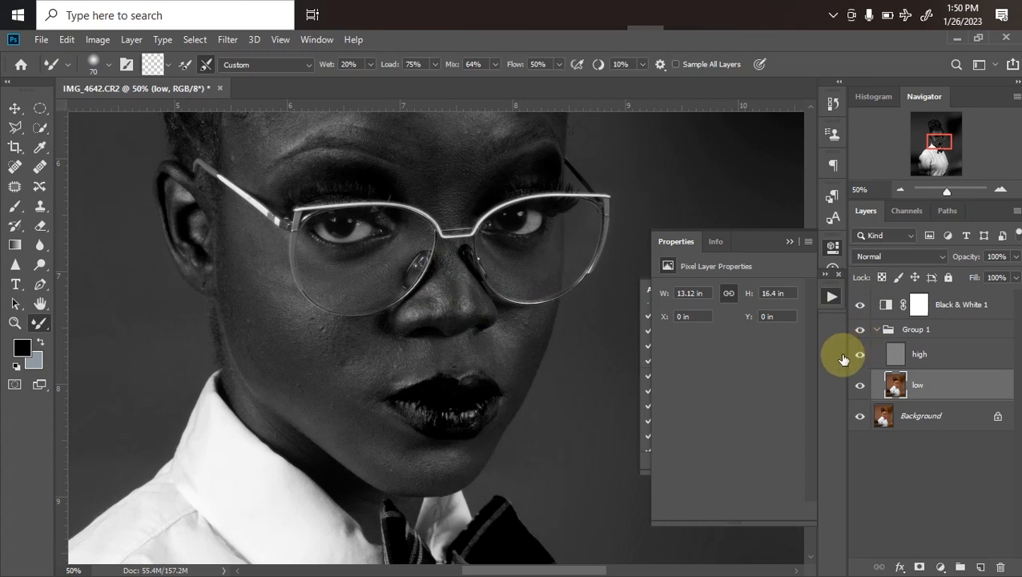
Blend the middle and both sides of the forehead with the Mixer Brush at about 100 px
key("ctrl+minus")
key("ctrl+plus")
left_click_drag(468, 242, 466, 352)
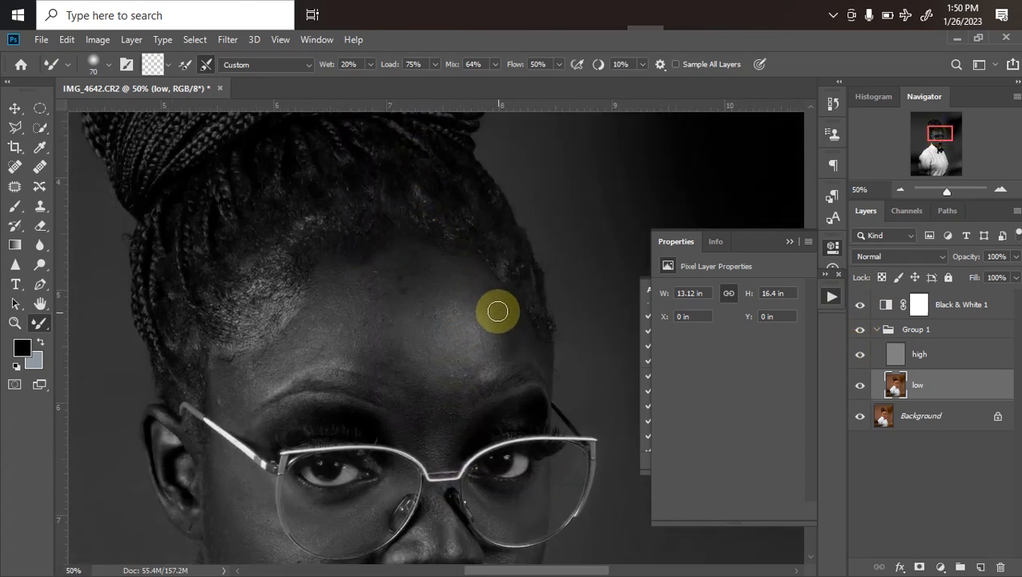
key("bracketleft")
left_click_drag(503, 318, 516, 342)
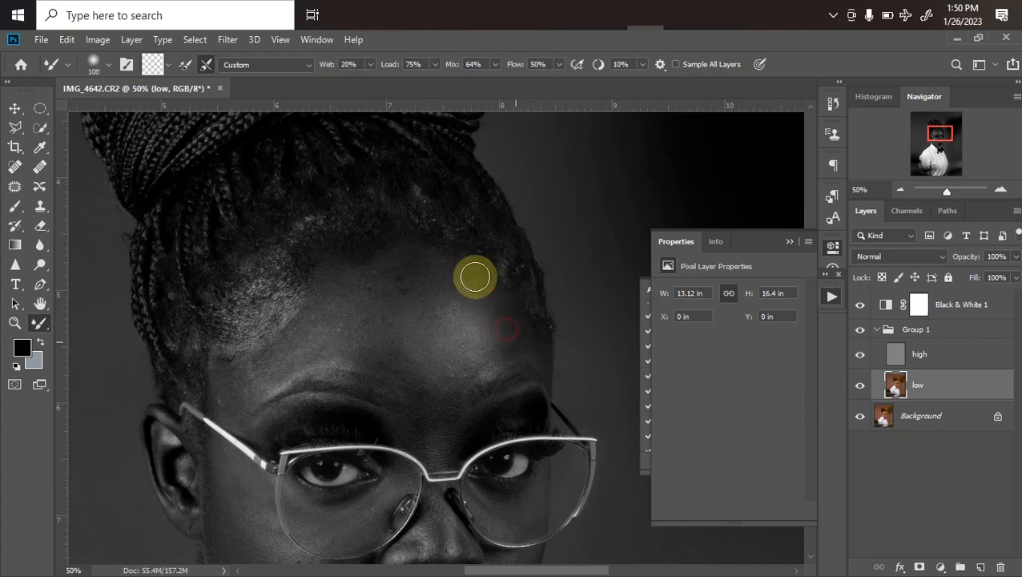
left_click_drag(469, 282, 487, 331)
key("bracketleft")
left_click_drag(357, 290, 343, 329)
key("bracketright")
mouse_move(383, 297)
left_mouse_down()
mouse_move(402, 377)
mouse_move(388, 361)
mouse_move(419, 335)
mouse_move(452, 345)
mouse_move(449, 324)
mouse_move(484, 317)
mouse_move(462, 283)
mouse_move(496, 305)
mouse_move(508, 340)
mouse_move(481, 299)
mouse_move(512, 322)
left_mouse_up()
Enlarge the Mixer Brush to blend the upper forehead and down to the temple, and return its size to 100 px
key("bracketright")
key("bracketright")
mouse_move(427, 272)
left_mouse_down()
mouse_move(457, 274)
mouse_move(437, 274)
left_mouse_up()
key("bracketright")
mouse_move(358, 283)
left_mouse_down()
mouse_move(389, 272)
mouse_move(359, 310)
mouse_move(345, 303)
mouse_move(379, 301)
mouse_move(274, 364)
mouse_move(340, 320)
mouse_move(331, 344)
mouse_move(234, 395)
mouse_move(281, 360)
mouse_move(245, 386)
left_mouse_up()
key("bracketleft")
key("bracketleft")
Blend the cheek beneath the ear and glasses down to the jaw with the Mixer Brush at 150 px
key("ctrl+minus")
key("ctrl+minus")
key("ctrl+minus")
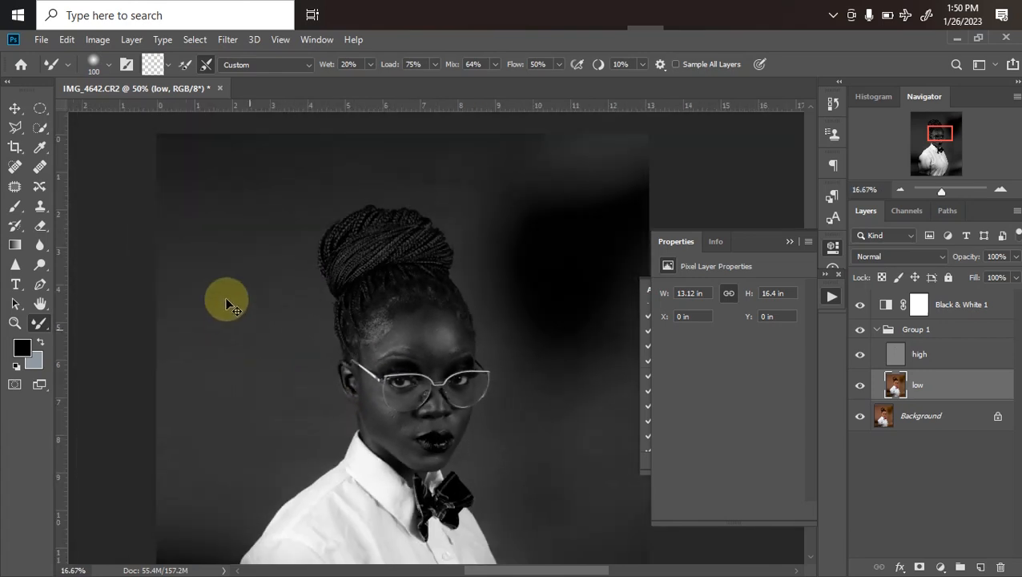
key("ctrl+equal")
key("bracketright")
key("bracketright")
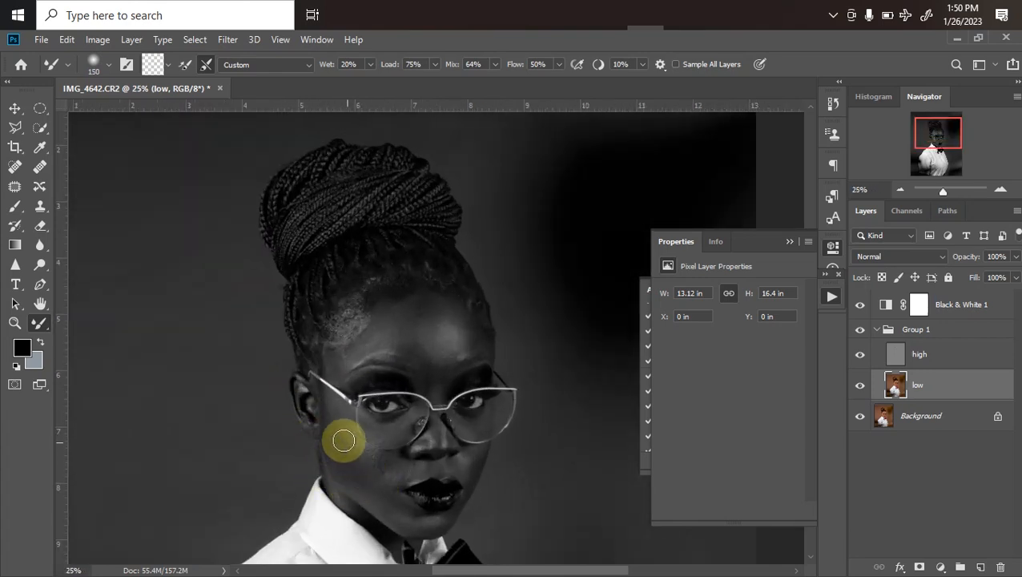
left_click_drag(341, 443, 359, 468)
left_click(343, 455)
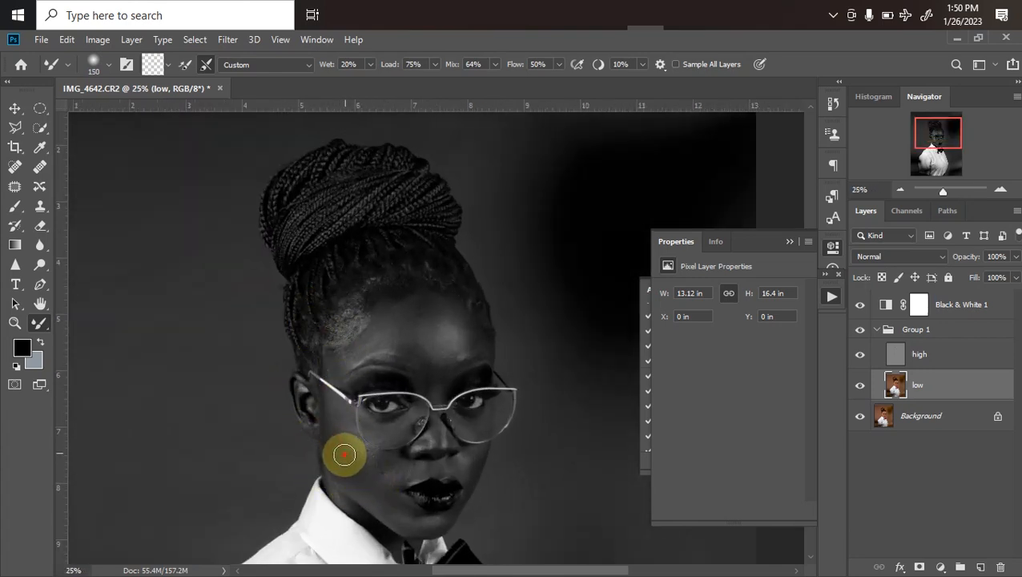
key("bracketleft")
key("bracketleft")
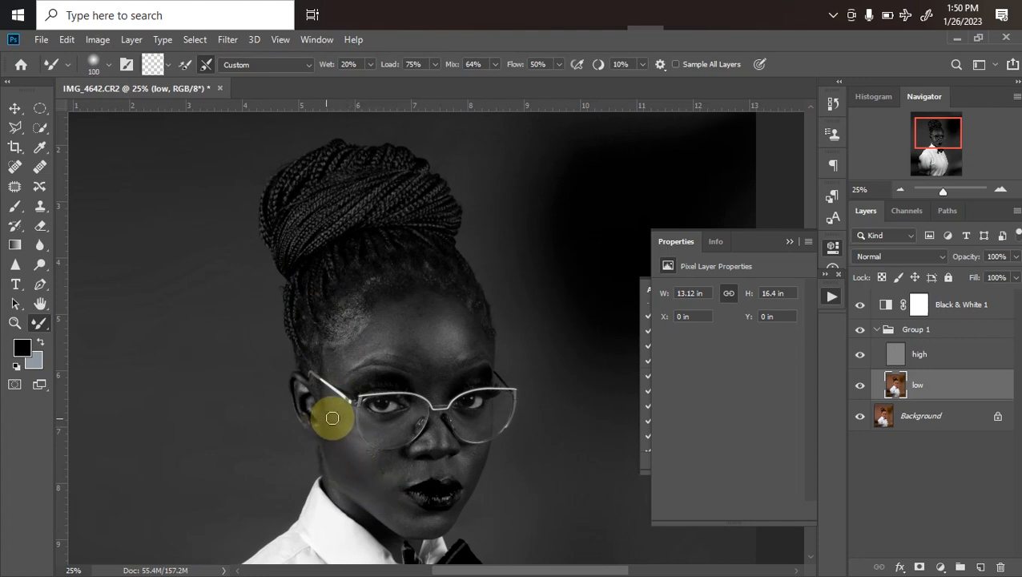
key("bracketright")
key("bracketright")
key("bracketright")
left_click_drag(340, 442, 387, 499)
Delete the Black & White 1 adjustment layer, reselect the low layer and reduce the brush to 125 px
left_click(942, 310)
key("Delete")
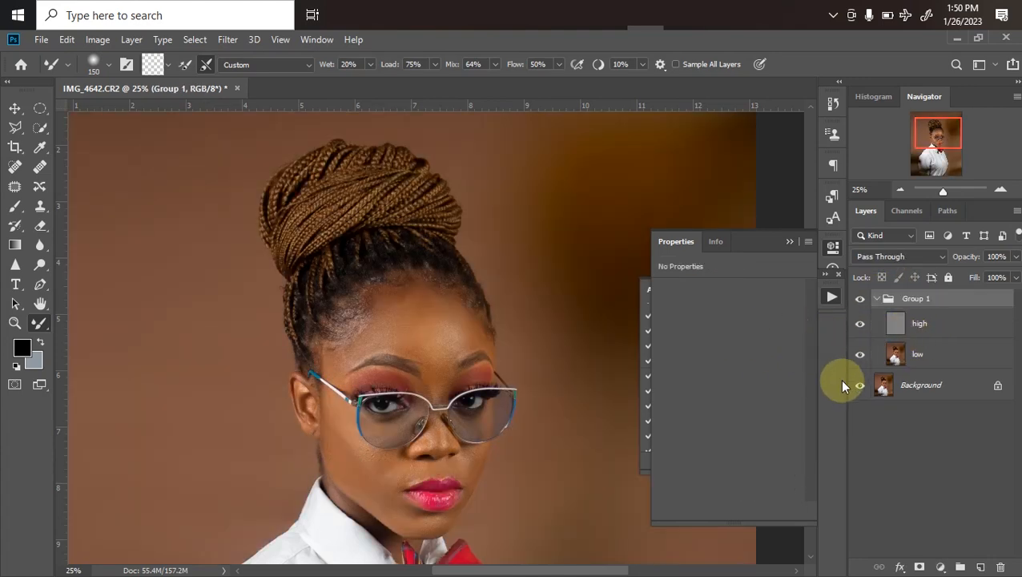
key("ctrl+plus")
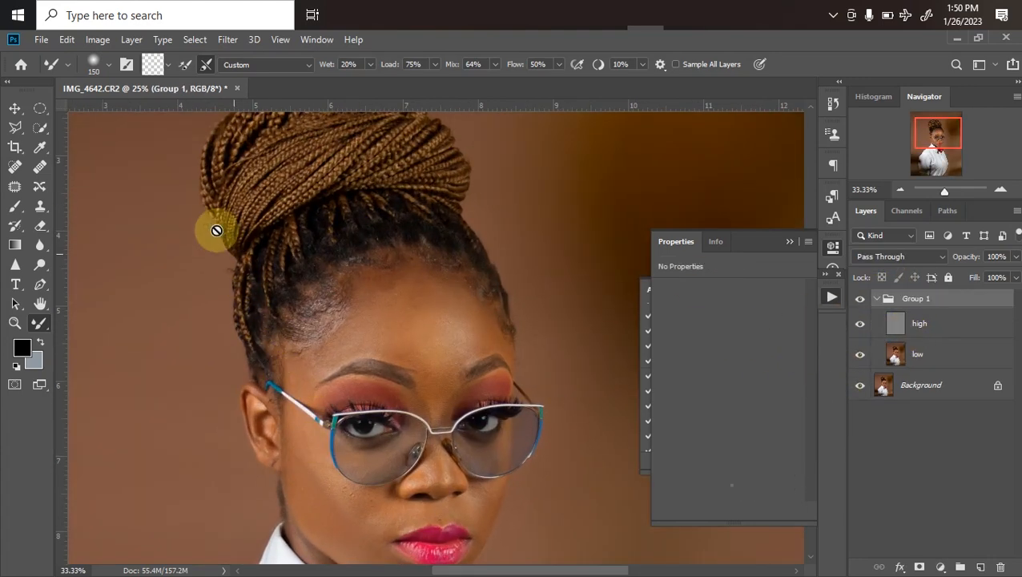
left_click_drag(392, 458, 392, 316)
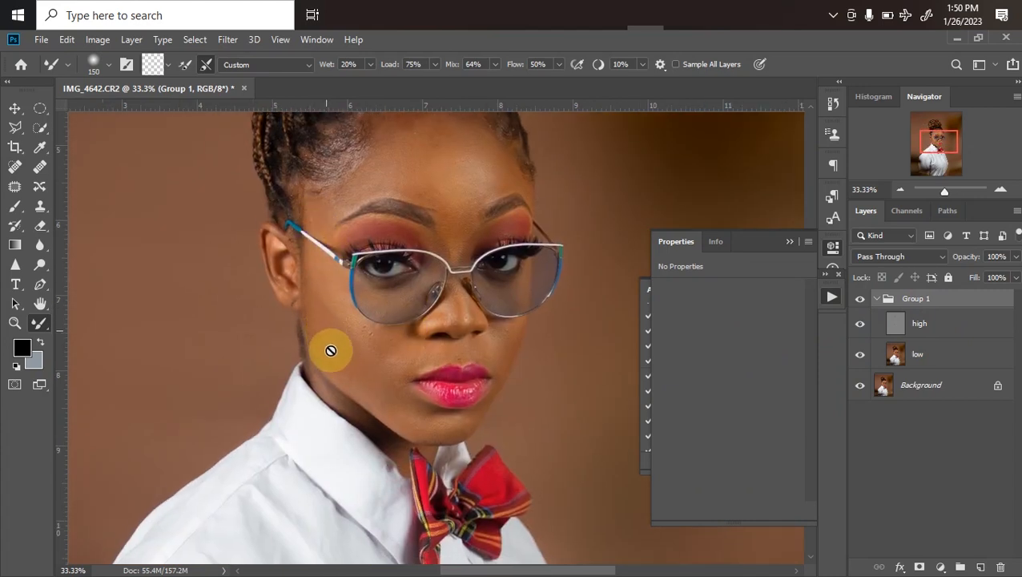
left_click(891, 353)
key("bracketleft")
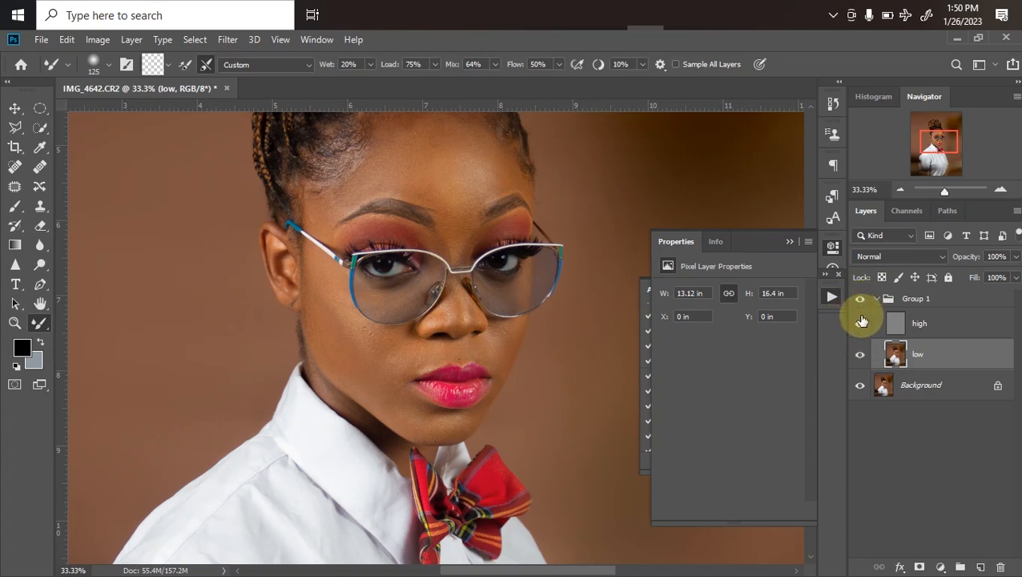
Reduce the Mixer Brush to 100 px and touch up the cheek between the ear and the glasses
key("ctrl+minus")
key("ctrl+minus")
key("ctrl+plus")
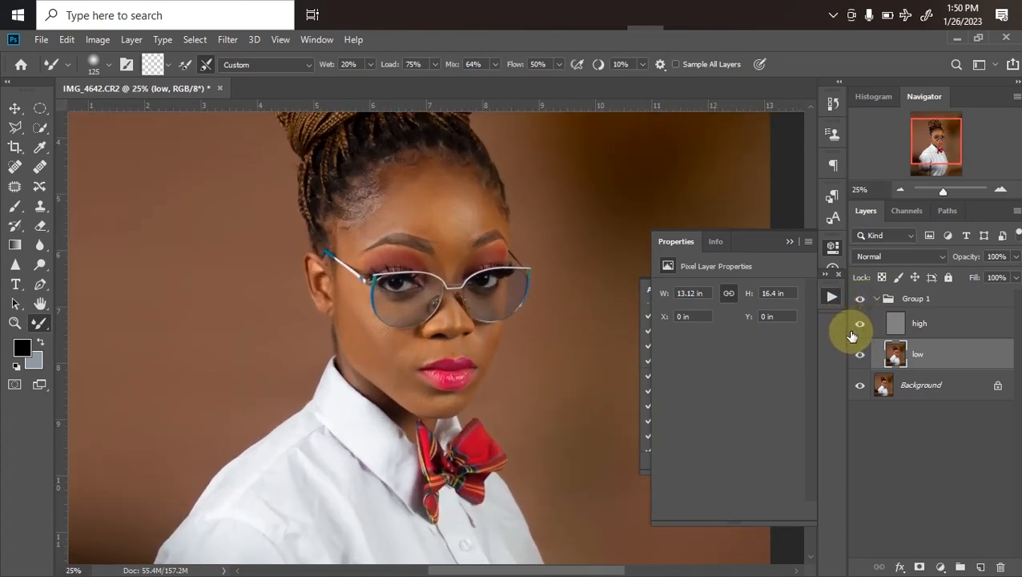
key("ctrl+minus")
key("ctrl+plus")
key("bracketleft")
mouse_move(353, 305)
left_mouse_down()
mouse_move(362, 347)
mouse_move(356, 302)
mouse_move(363, 345)
mouse_move(353, 307)
left_mouse_up()
Enlarge the Mixer Brush to 150 px and blend the cheek highlight below the glasses with repeated strokes
key("ctrl+minus")
key("ctrl+plus")
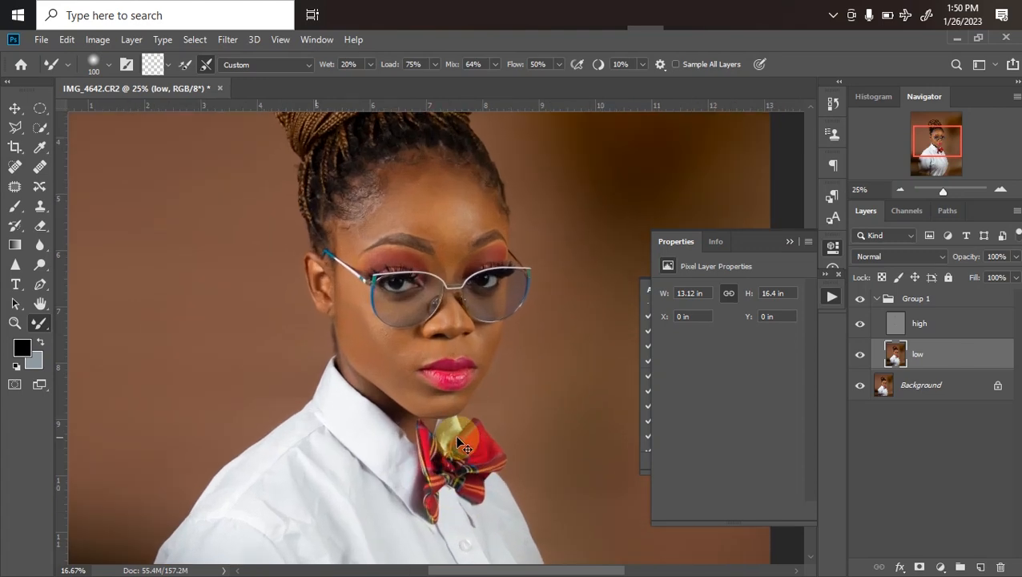
key("ctrl+plus")
key("ctrl+plus")
key("ctrl+minus")
key("ctrl+minus")
key("ctrl+minus")
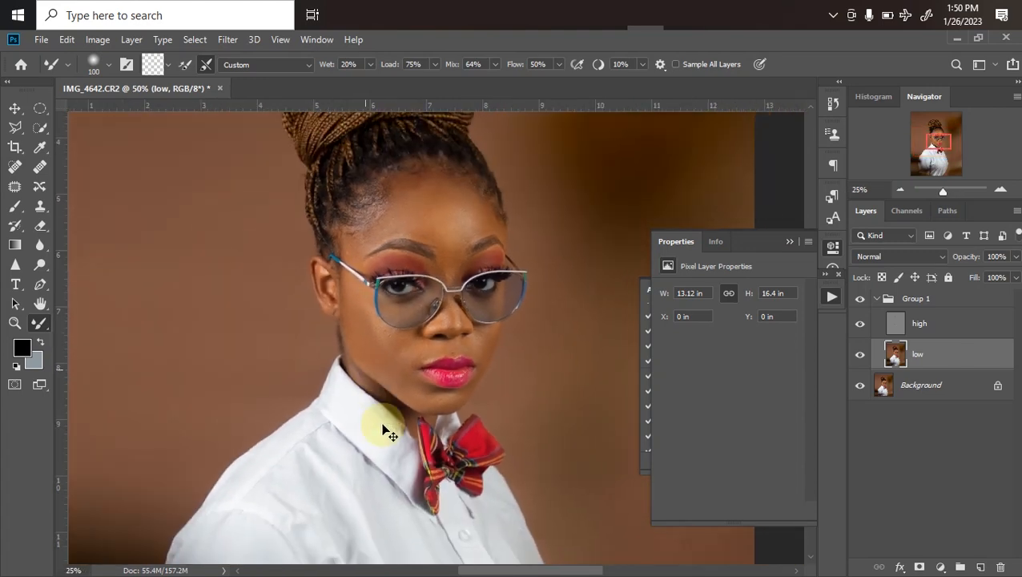
key("ctrl+plus")
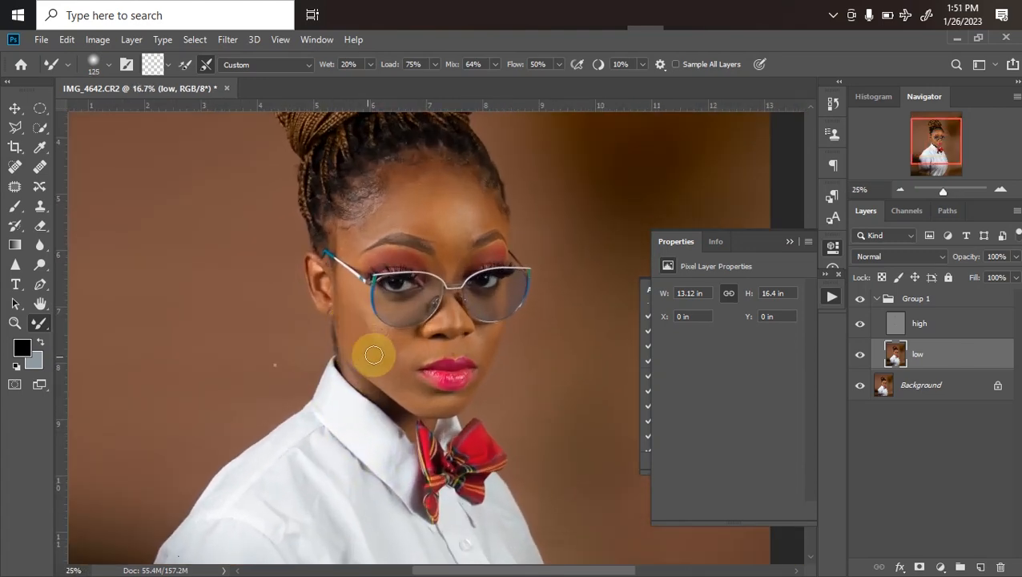
key("bracketright")
key("bracketright")
left_click_drag(359, 333, 385, 360)
left_click_drag(359, 328, 390, 358)
mouse_move(363, 328)
left_mouse_down()
mouse_move(380, 352)
mouse_move(387, 347)
left_mouse_up()
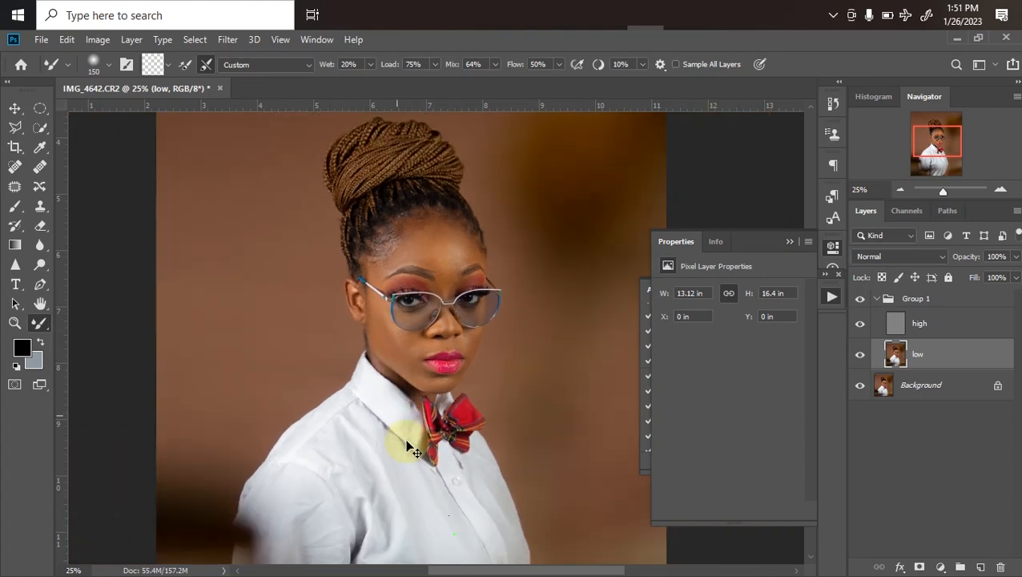
Review the smoothed portrait at different magnifications and switch to the Lasso tool
key("ctrl+minus")
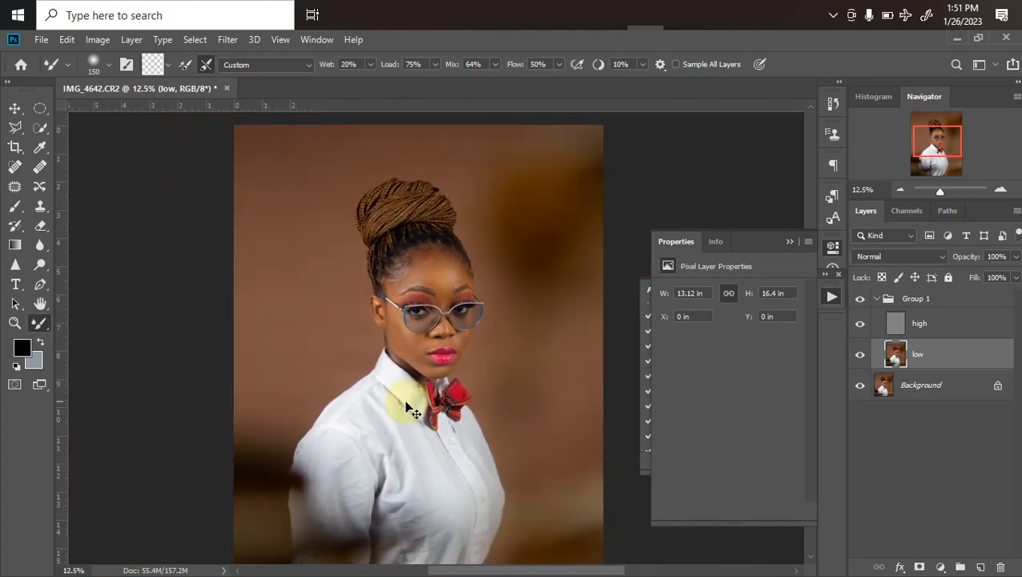
key("ctrl+plus")
key("ctrl+plus")
key("ctrl+minus")
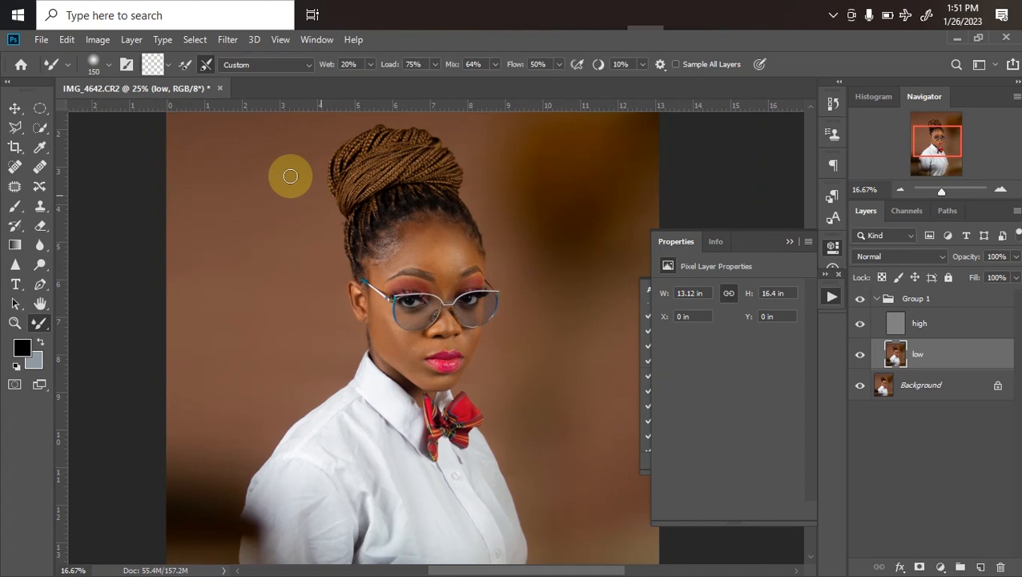
right_click(16, 132)
left_click(57, 128)
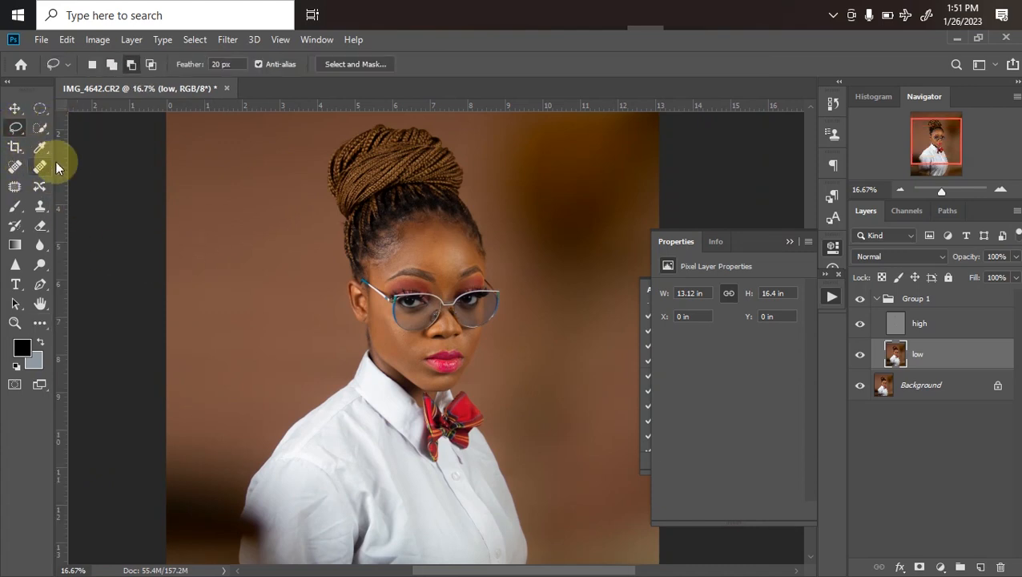
Outline the forehead above the eyebrows with the 20 px feathered Lasso and extend the selection in Add to selection mode
key("ctrl+plus")
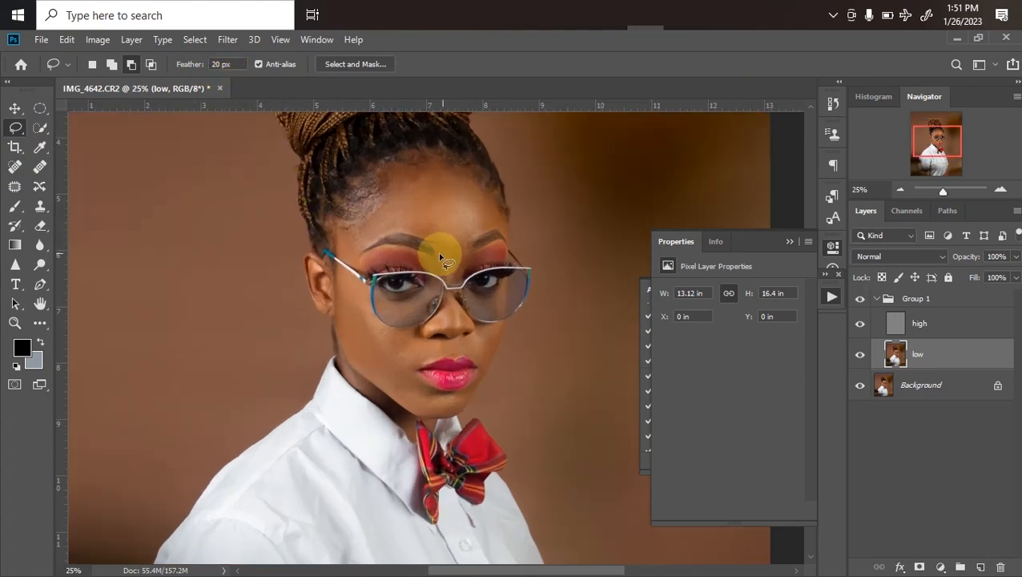
mouse_move(446, 219)
left_mouse_down()
mouse_move(442, 263)
mouse_move(408, 319)
mouse_move(377, 329)
mouse_move(419, 336)
left_mouse_up()
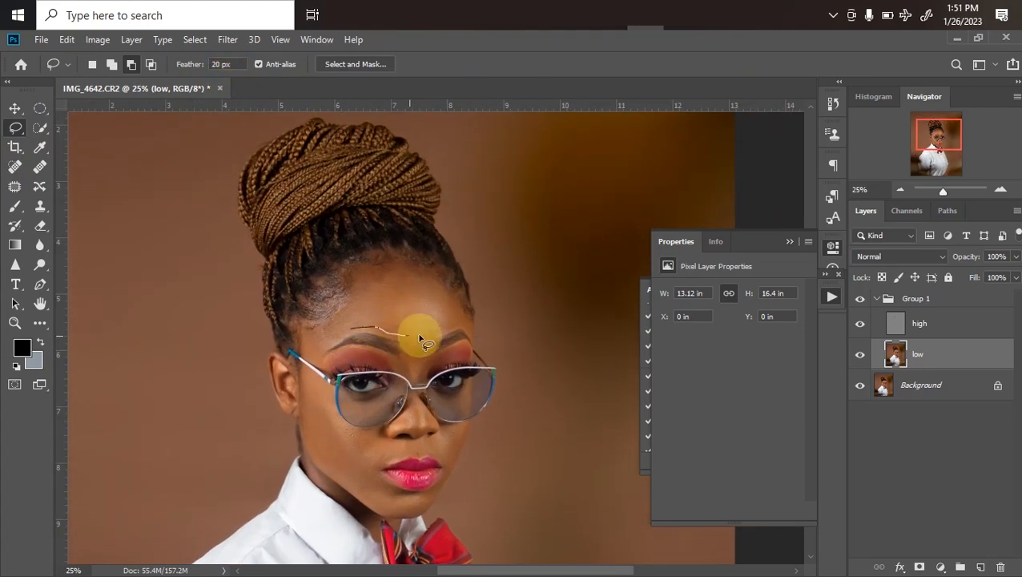
mouse_move(449, 302)
left_mouse_down()
mouse_move(407, 271)
mouse_move(380, 278)
mouse_move(319, 347)
mouse_move(337, 322)
left_mouse_up()
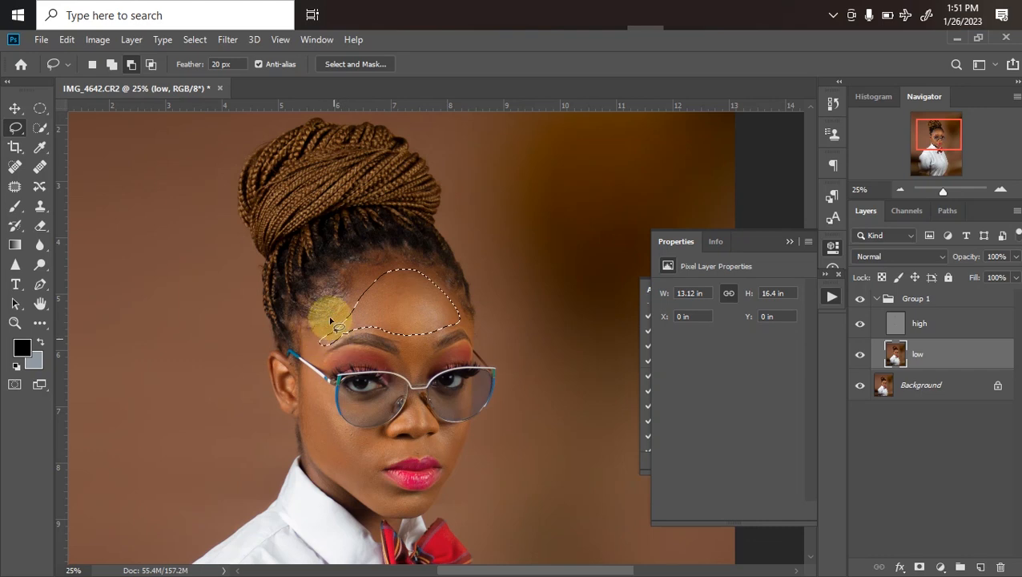
left_click(110, 65)
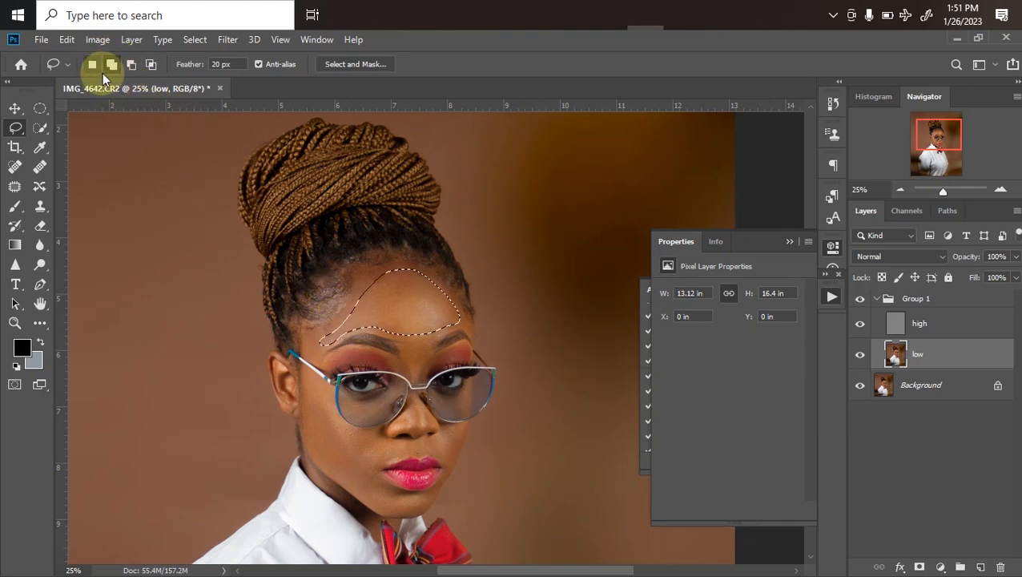
mouse_move(378, 275)
left_mouse_down()
mouse_move(354, 290)
mouse_move(390, 282)
left_mouse_up()
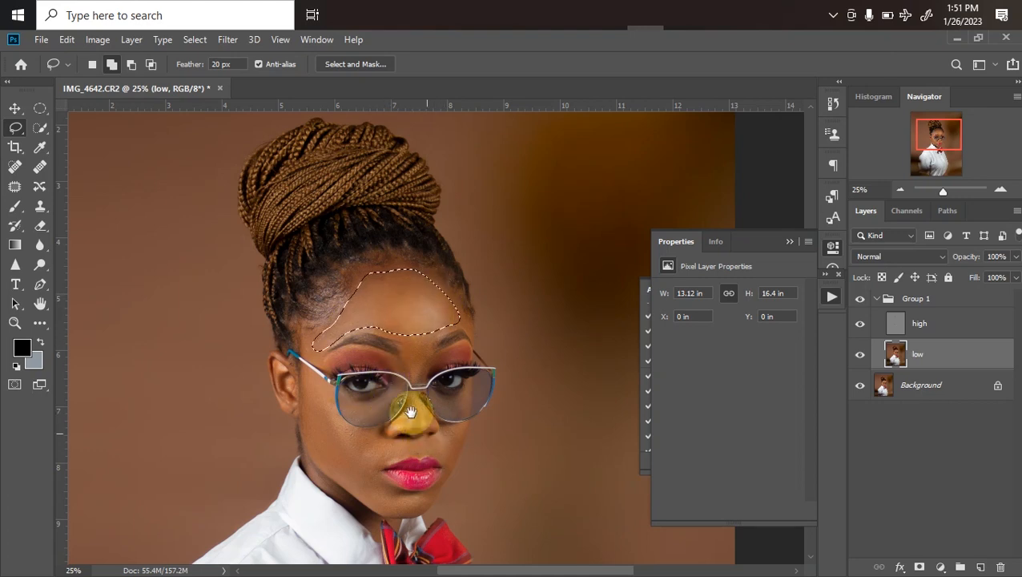
Add the cheek beneath the glasses, the upper lip area and the chin to the forehead selection with the Lasso
left_click_drag(412, 381, 415, 320)
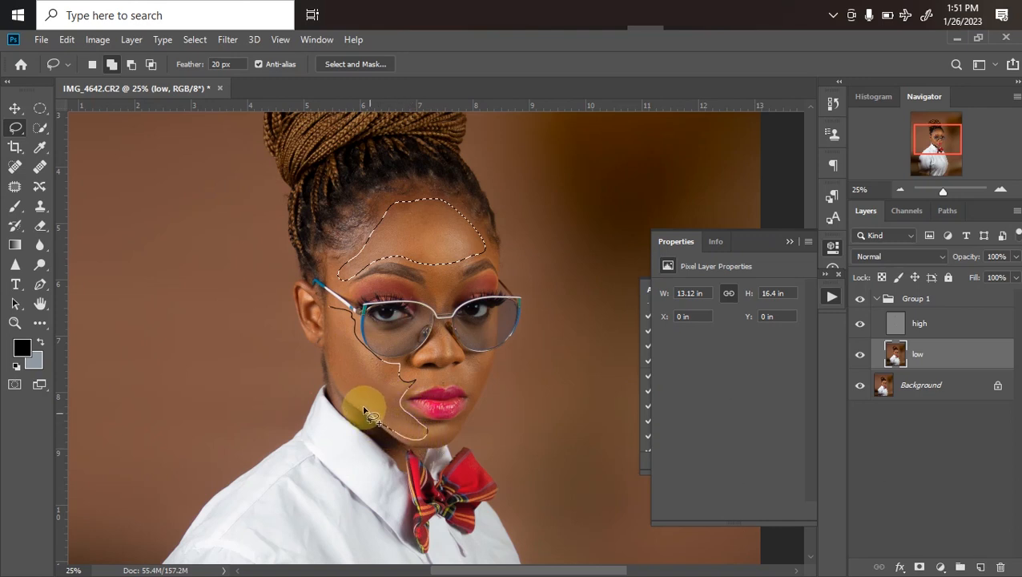
left_click_drag(328, 338, 329, 320)
key("space")
left_click_drag(390, 387, 331, 342)
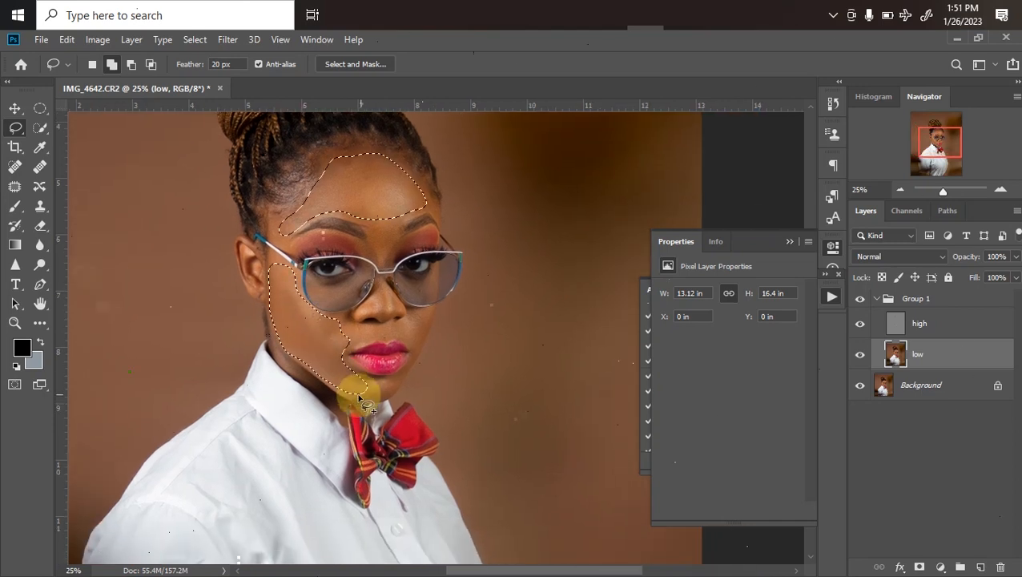
mouse_move(371, 387)
left_mouse_down()
mouse_move(344, 341)
mouse_move(393, 373)
left_mouse_up()
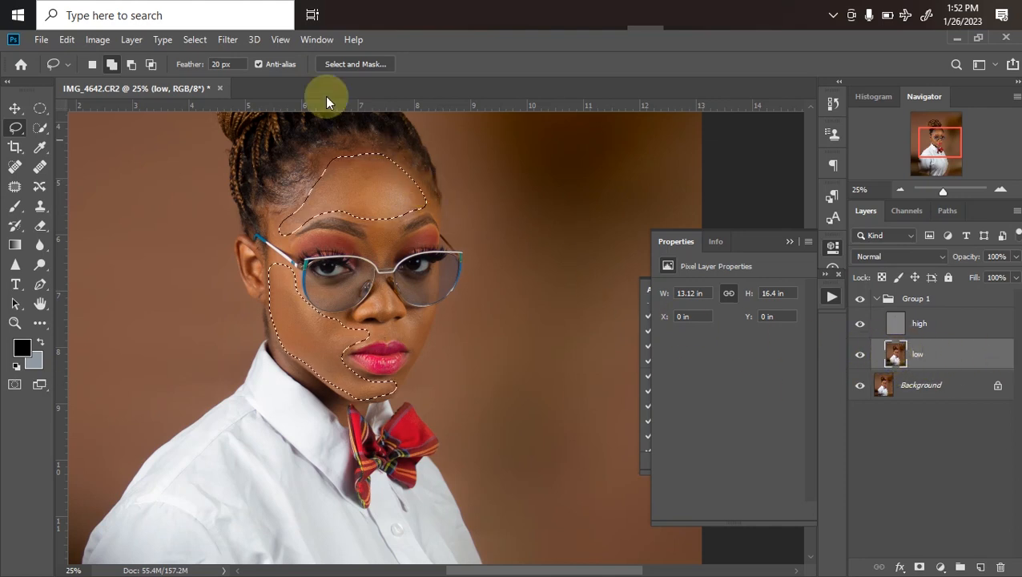
Apply a Gaussian Blur with a 15.3 px radius to the selected skin on the low layer and clear the selection
left_click(229, 42)
mouse_move(398, 210)
left_click(447, 269)
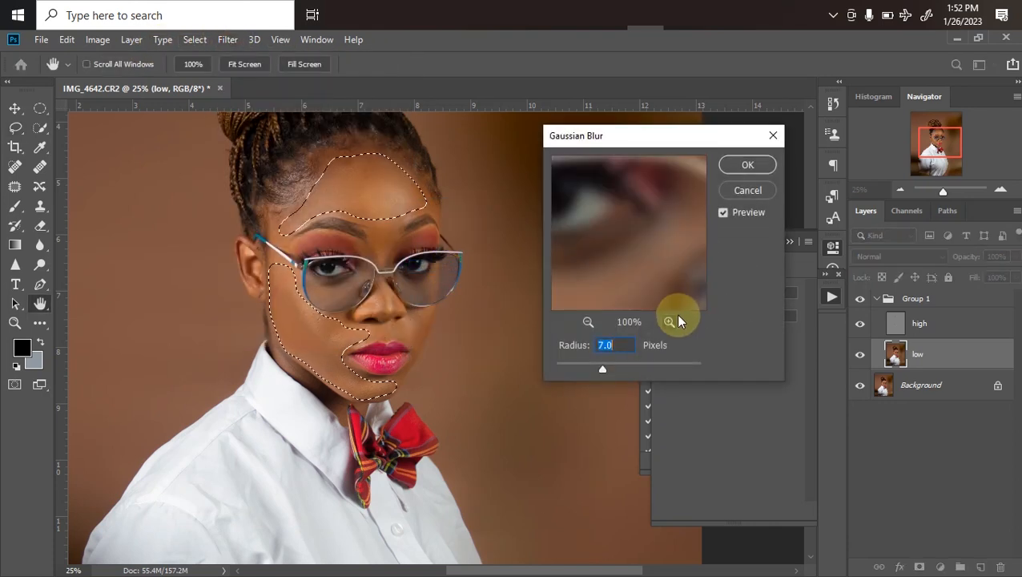
left_click_drag(611, 367, 621, 368)
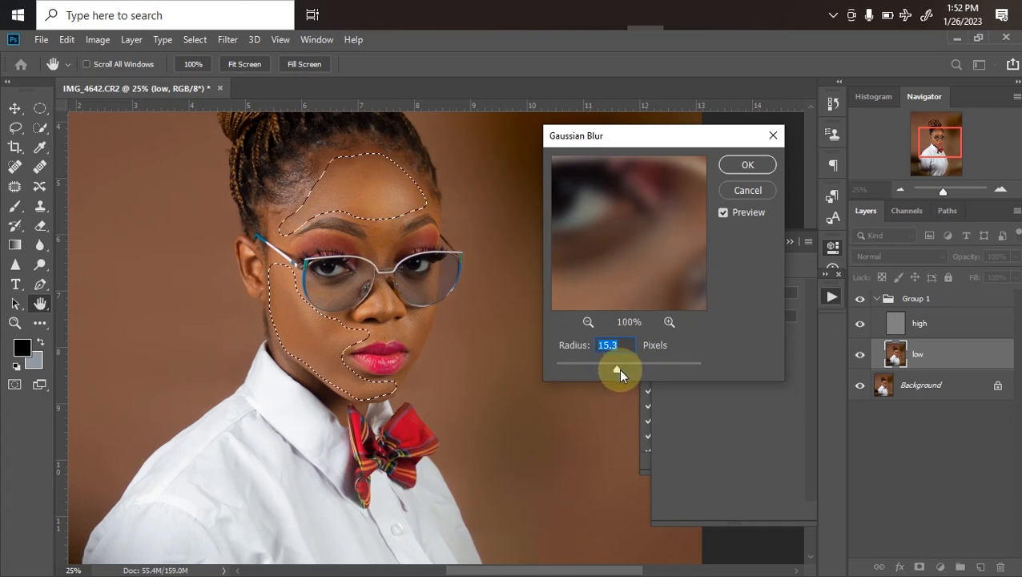
key("Return")
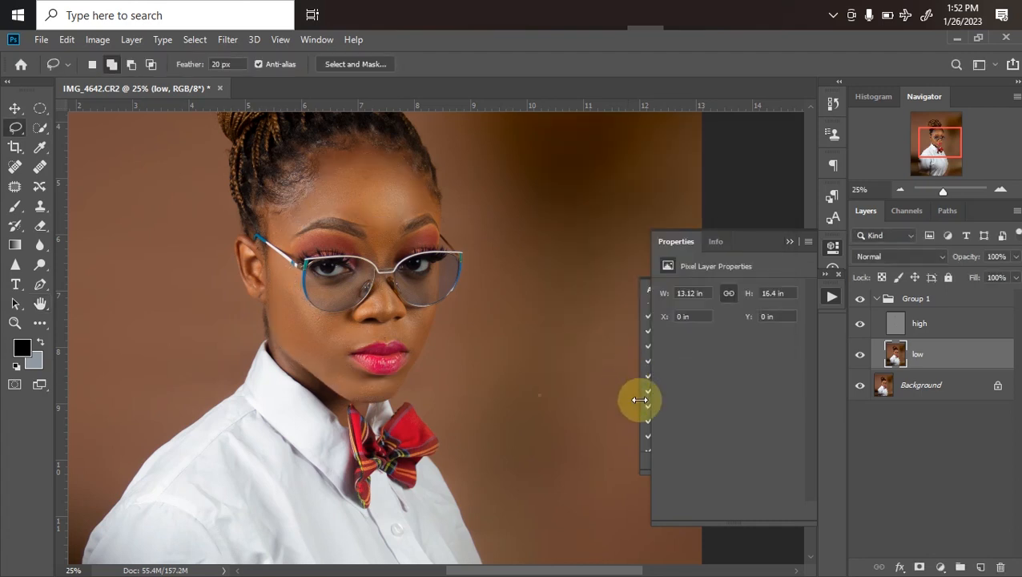
Compare the portrait with and without Group 1 and review the smoothed skin at several magnifications
key("ctrl+minus")
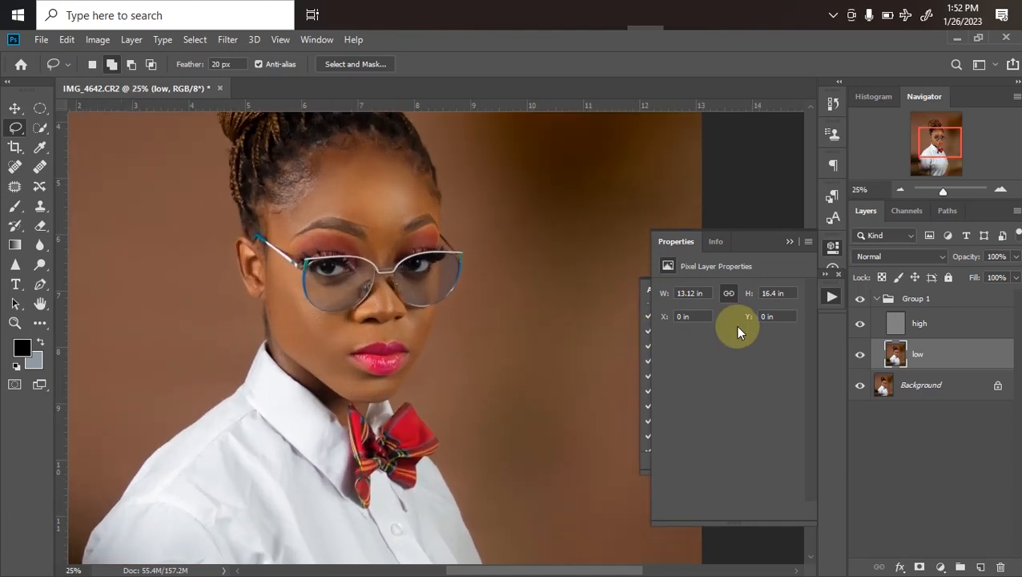
left_click(859, 298)
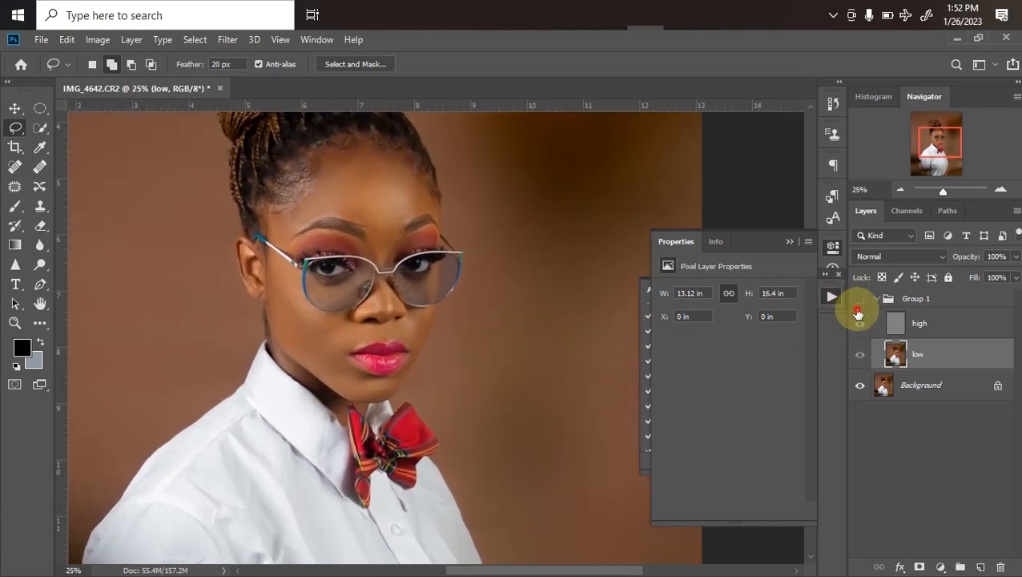
key("ctrl+minus")
key("ctrl+plus")
key("ctrl+minus")
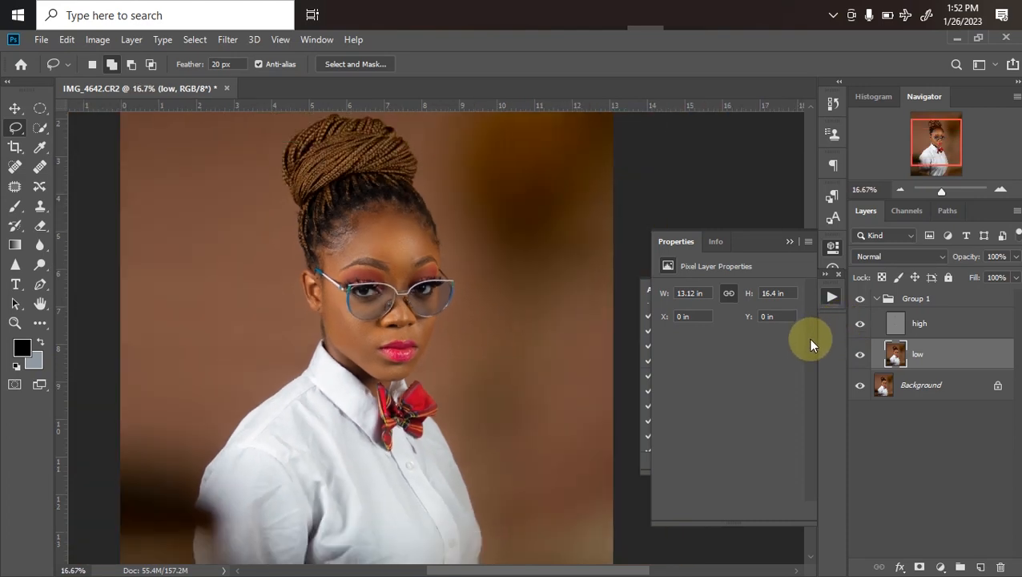
key("ctrl+minus")
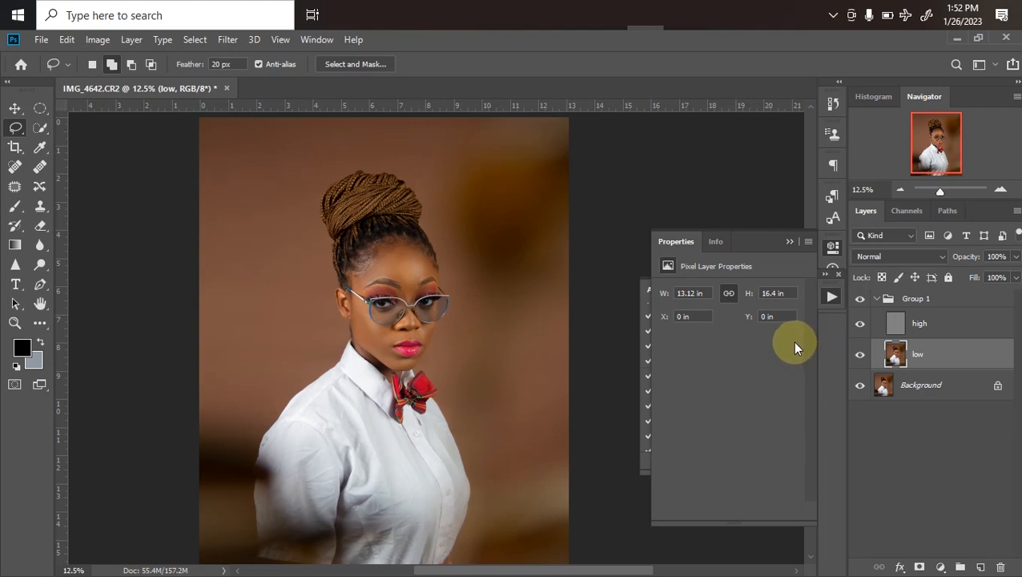
Collapse Group 1, add a Curves adjustment layer above it with the curve raised at input 200, and invert its mask
left_click(876, 298)
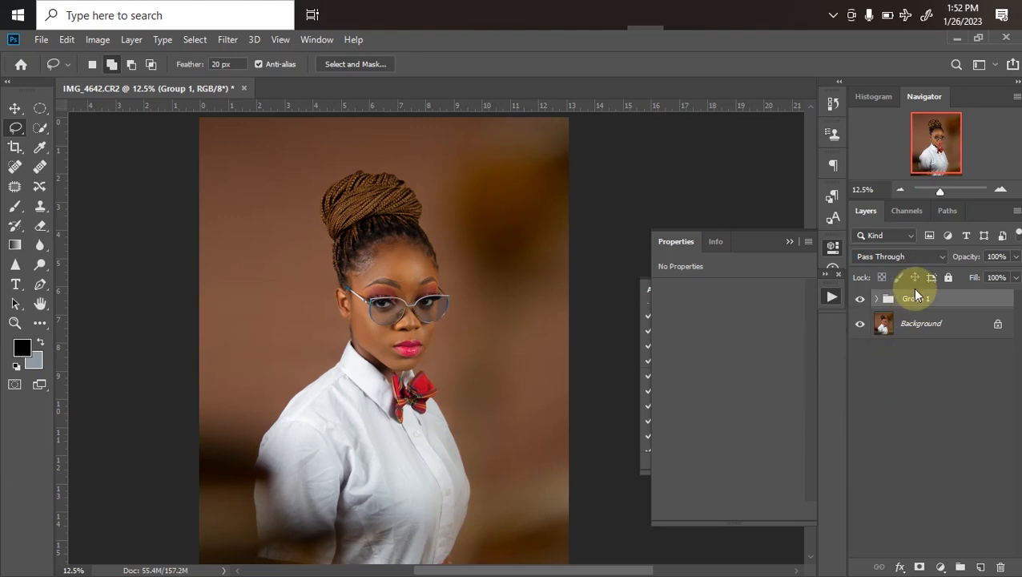
left_click(942, 567)
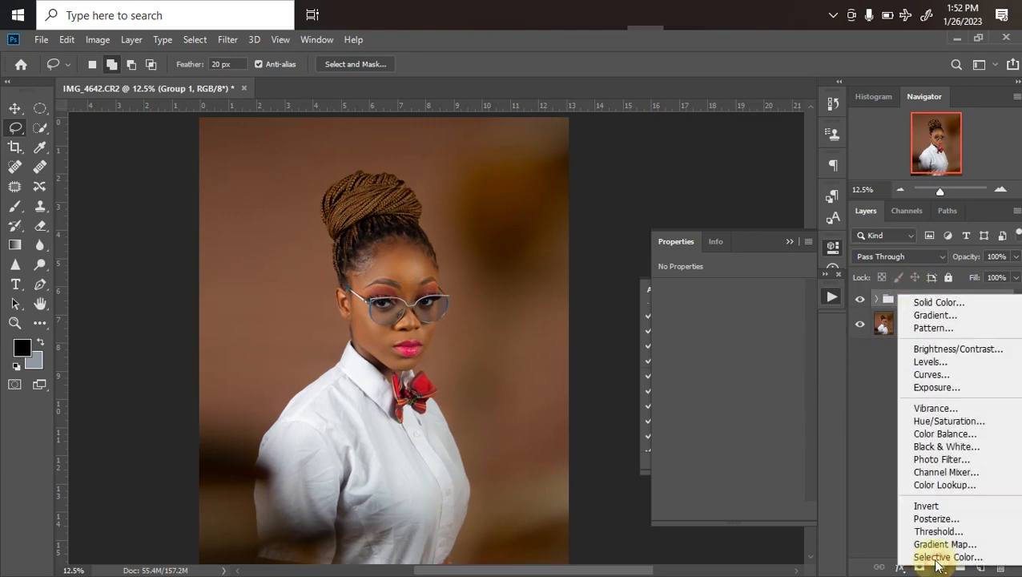
left_click(929, 375)
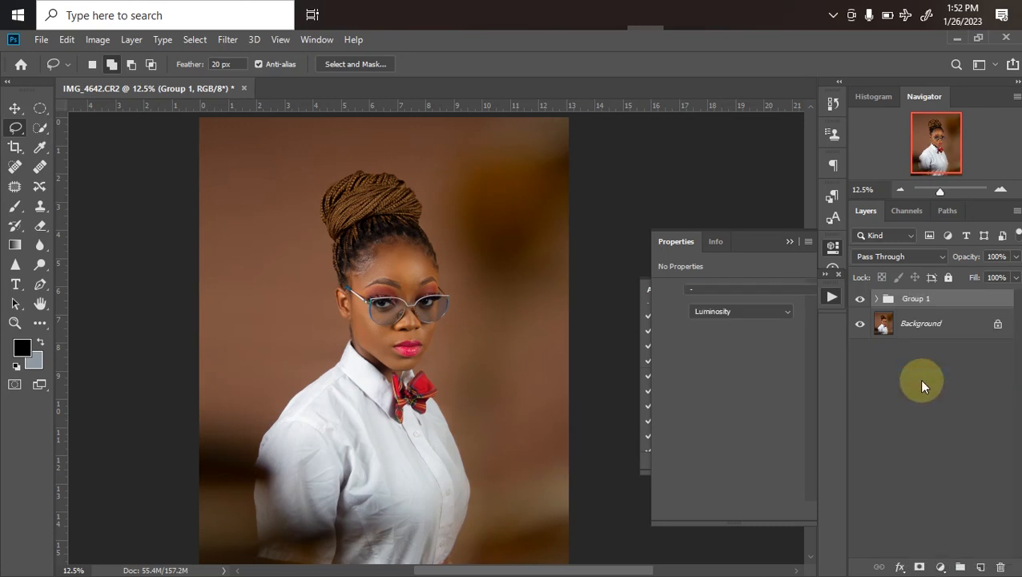
left_click_drag(775, 344, 770, 339)
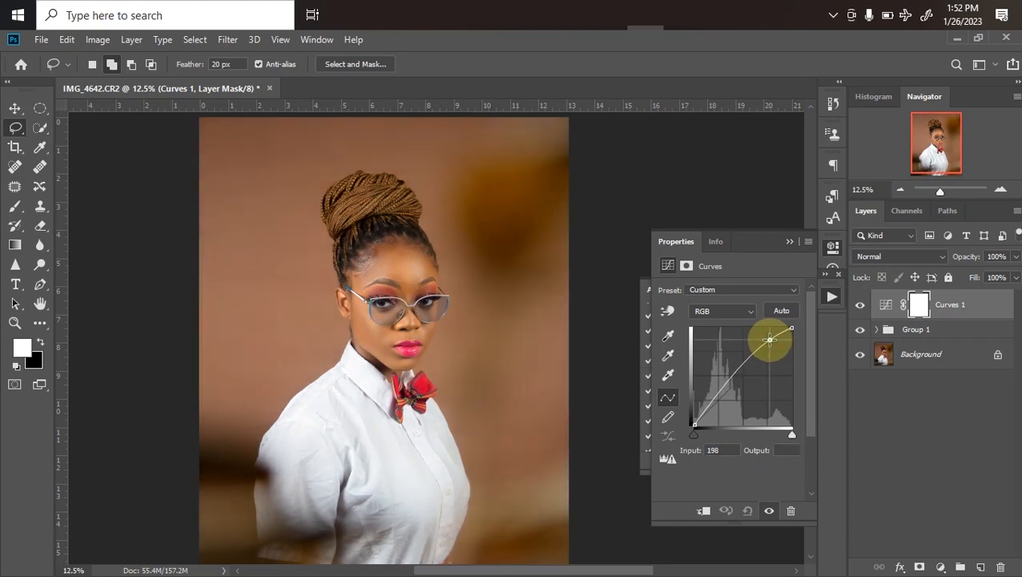
left_click_drag(770, 340, 771, 341)
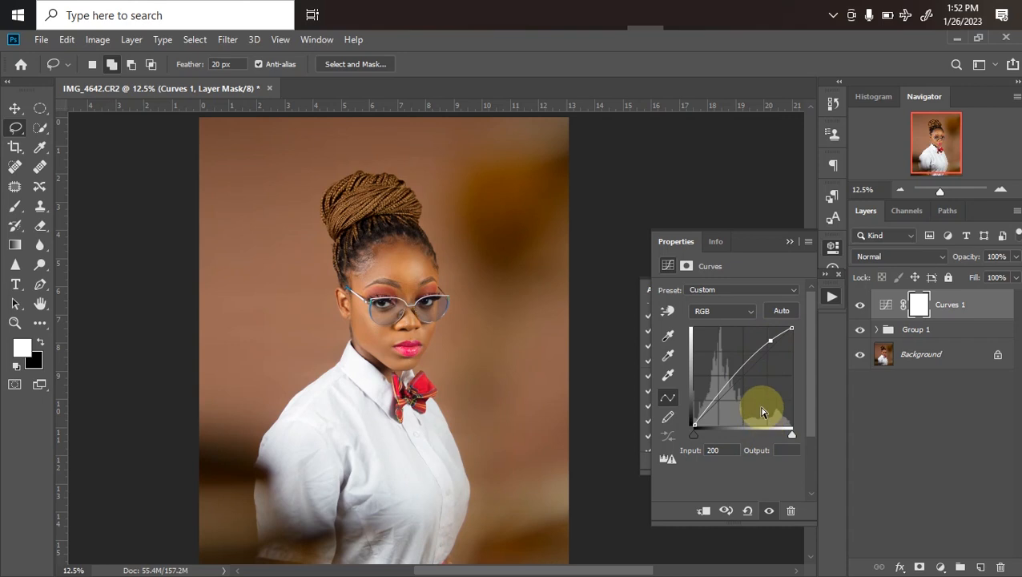
key("ctrl+i")
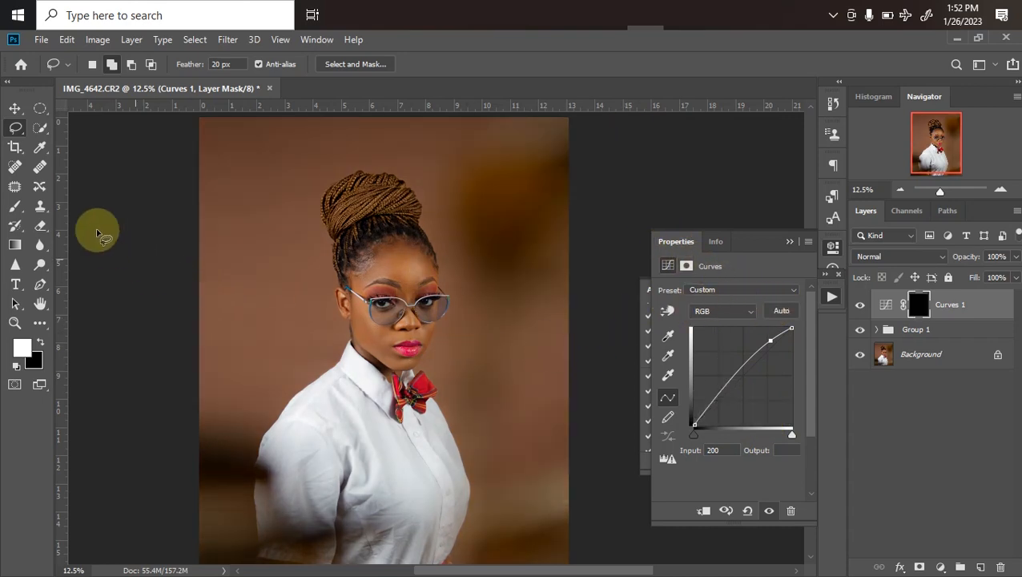
Set up the Brush tool with 29% opacity and a size of 400 px for painting on the Curves mask
left_click(14, 211)
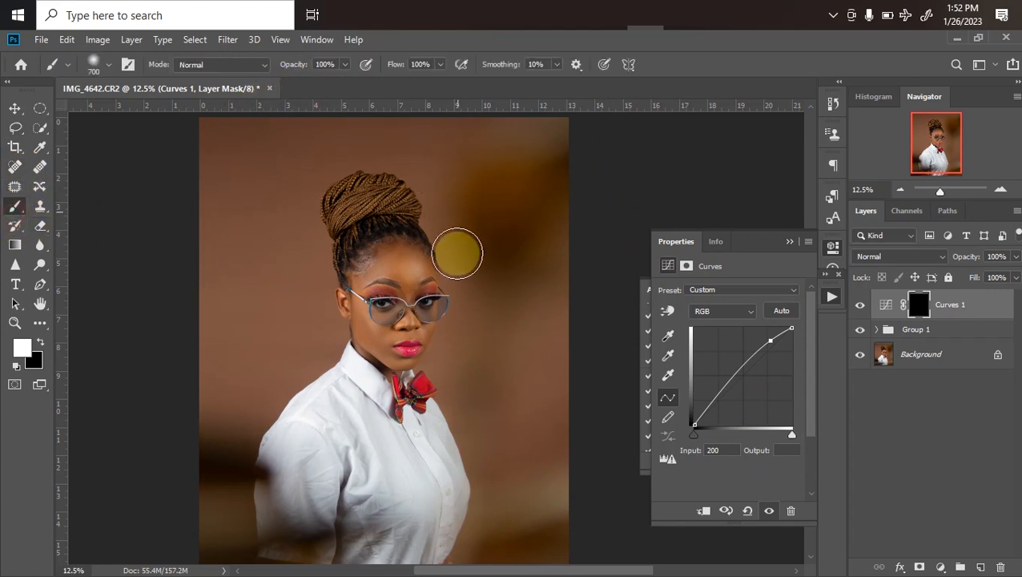
left_click(343, 66)
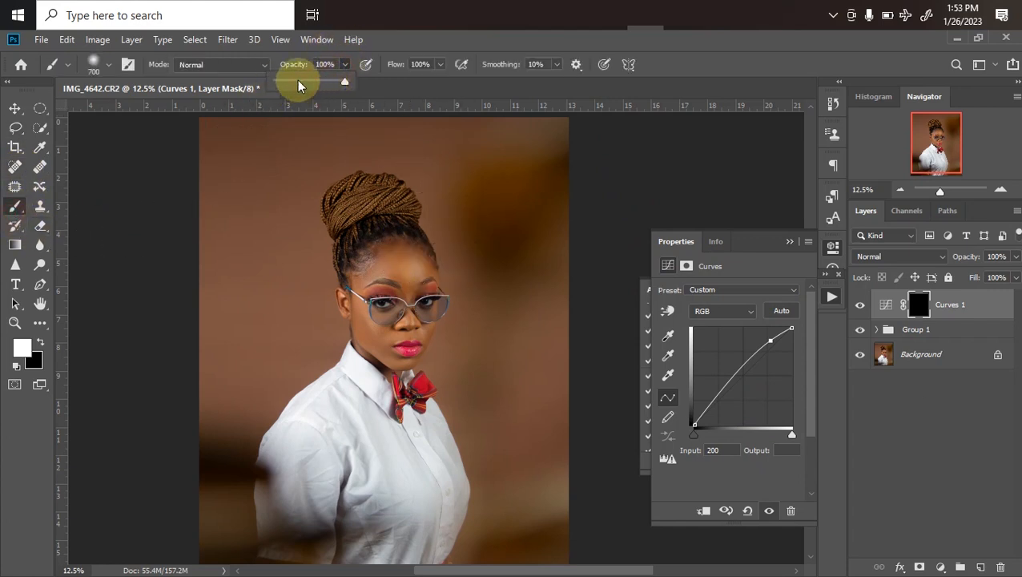
left_click(317, 107)
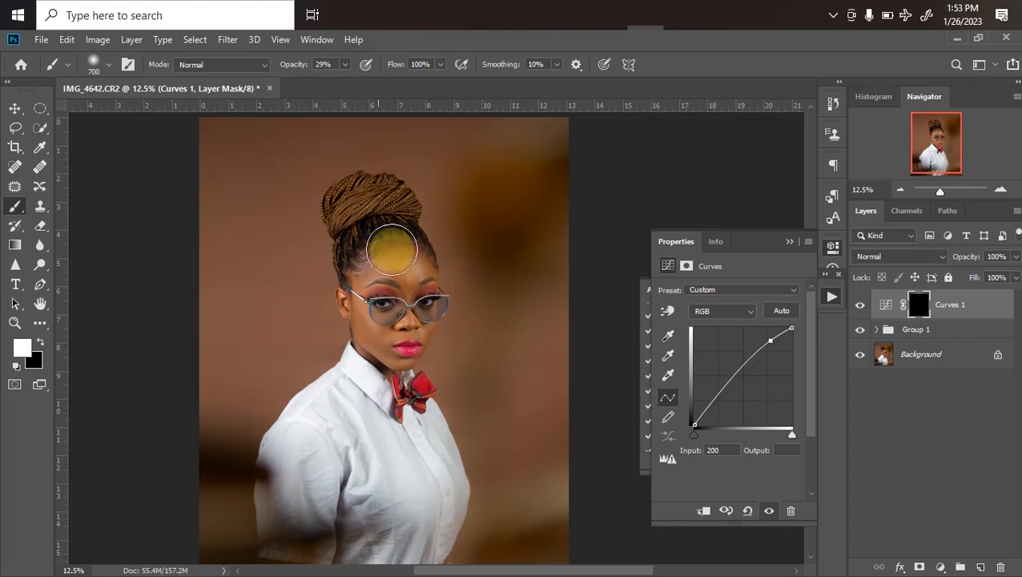
key("bracketleft")
key("bracketleft")
key("bracketleft")
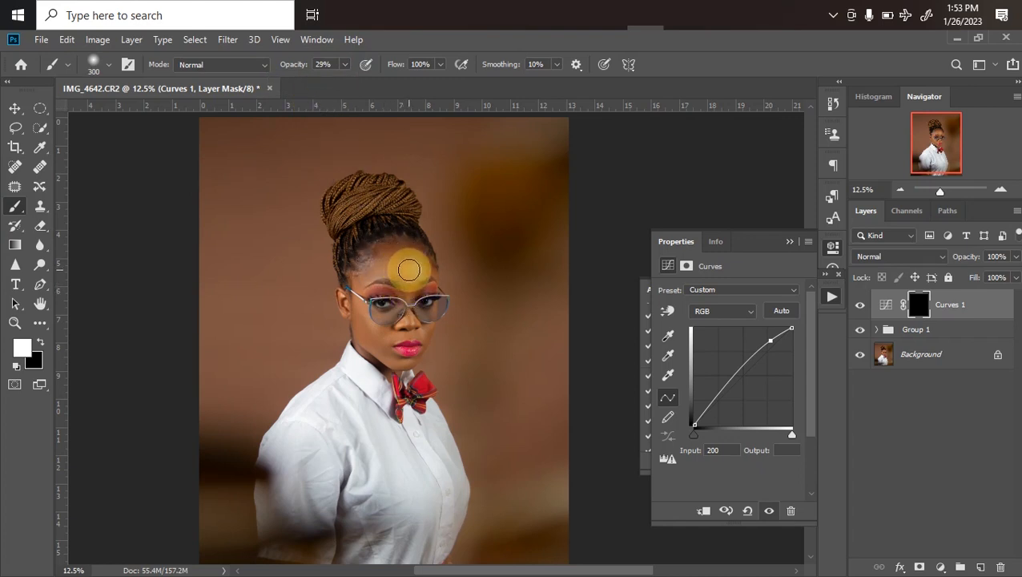
key("bracketleft")
key("bracketleft")
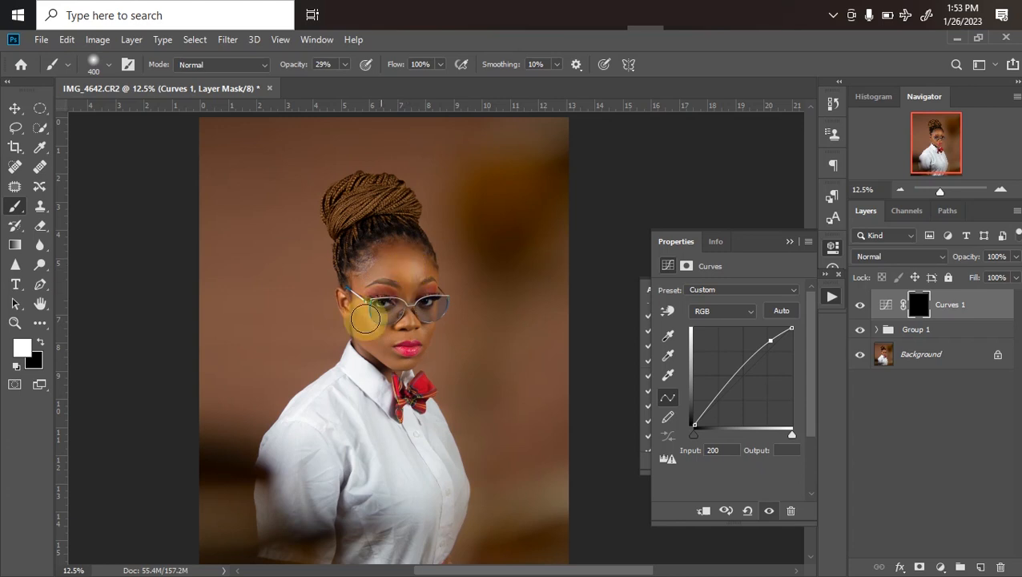
Paint white on the Curves 1 mask over the cheek, chin, nose and forehead to brighten them, adjusting the brush to 250 px
mouse_move(371, 320)
left_mouse_down()
mouse_move(400, 375)
mouse_move(411, 372)
left_mouse_up()
key("bracketleft")
mouse_move(424, 330)
left_mouse_down()
mouse_move(403, 313)
mouse_move(381, 254)
mouse_move(408, 266)
left_mouse_up()
key("bracketright")
key("bracketright")
key("bracketright")
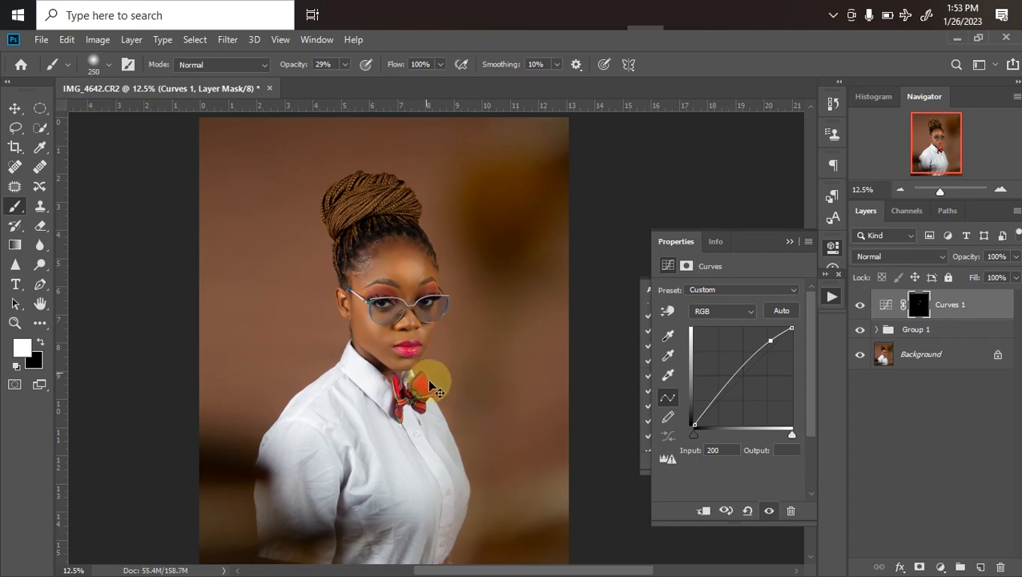
Refine the Curves 1 layer mask in Select and Mask with a feather of 9.9 px
scroll(473, 457, "down", 1)
scroll(468, 452, "up", 2)
scroll(452, 356, "up", 2)
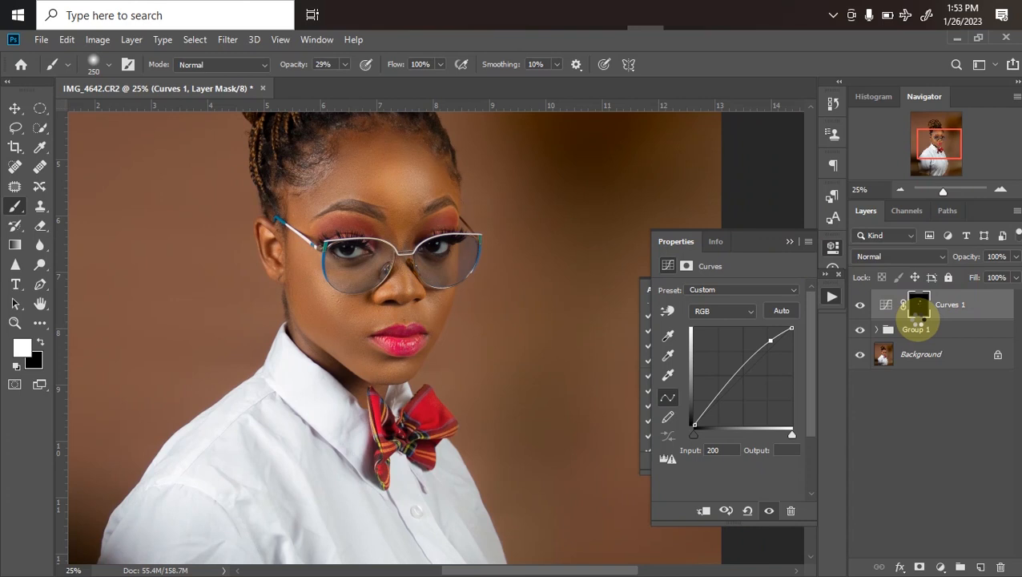
left_click(917, 314)
left_click(917, 304)
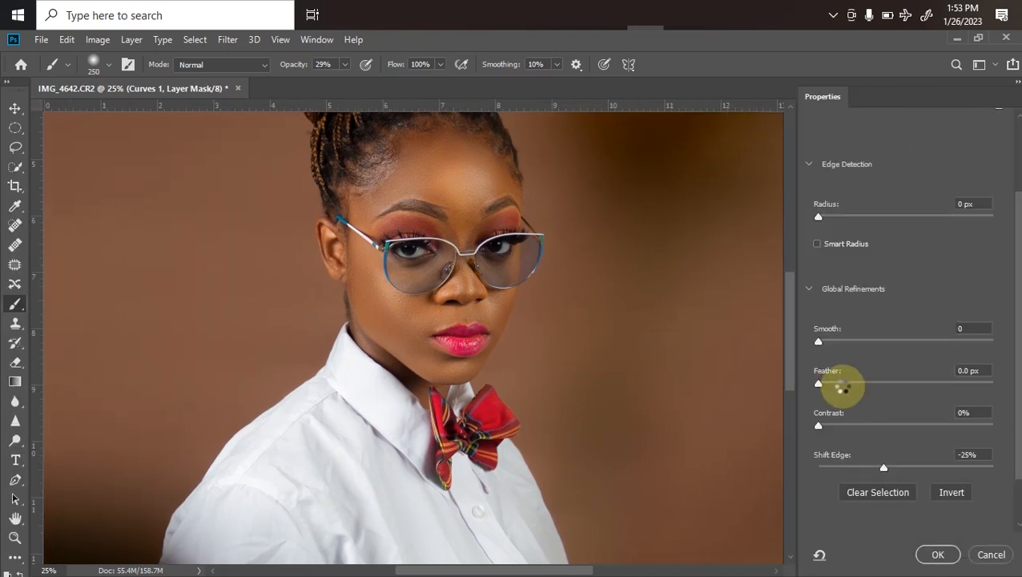
left_click_drag(841, 385, 856, 386)
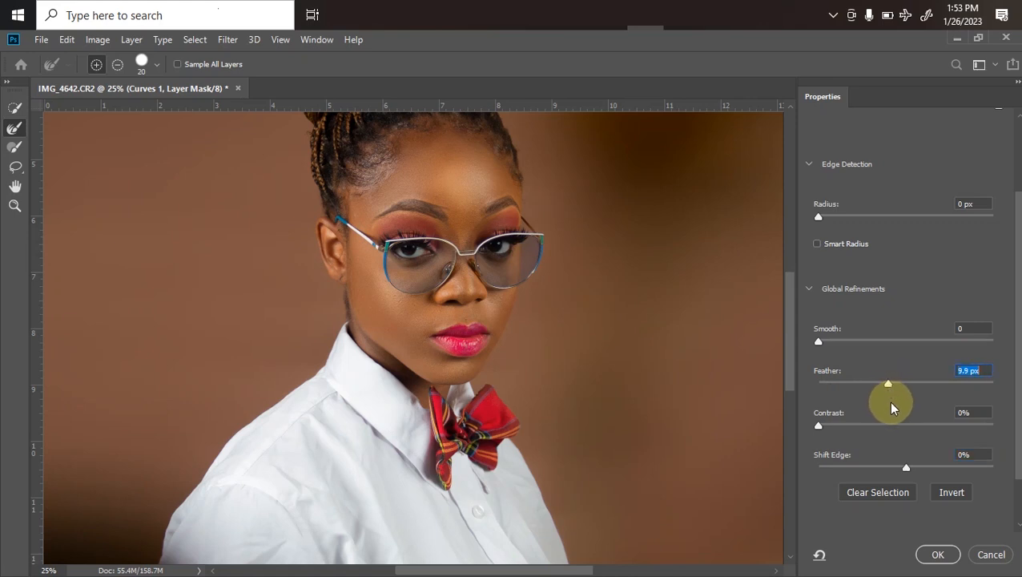
key("Up")
left_click(936, 553)
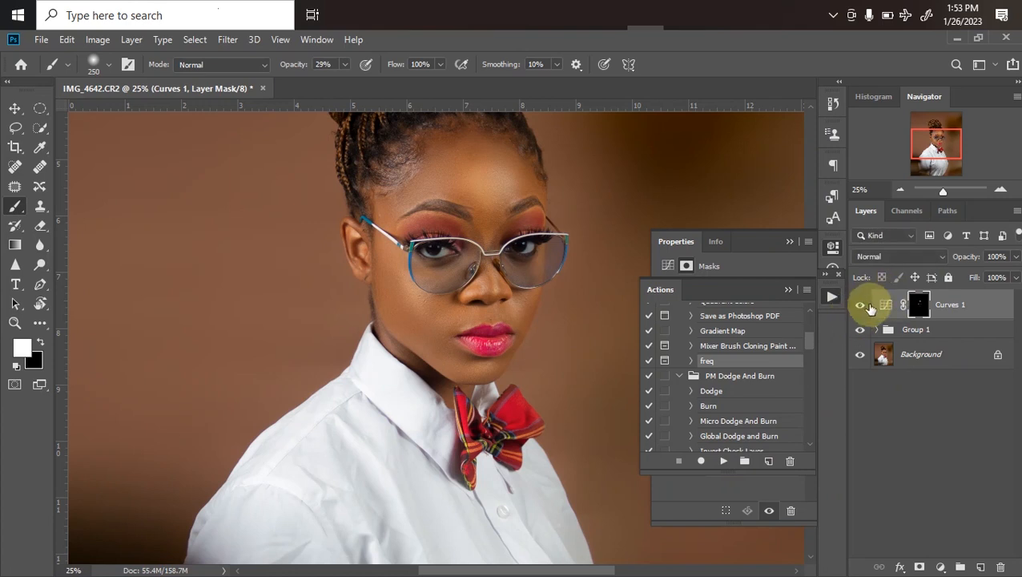
Toggle the Curves 1 layer's visibility to compare the face before and after the highlights are brightened
left_click(862, 310)
left_click(863, 306)
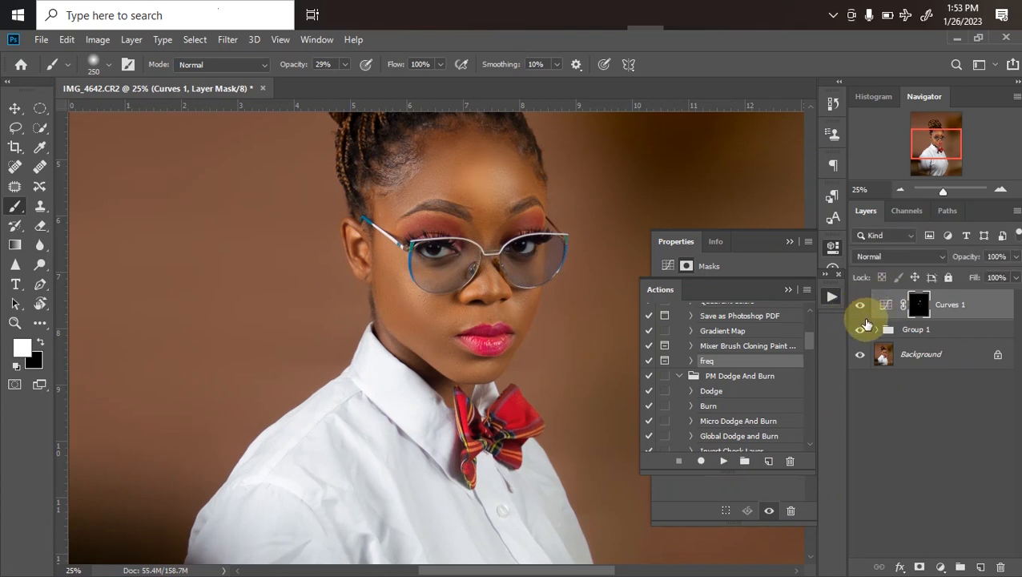
key("ctrl+minus")
key("ctrl+minus")
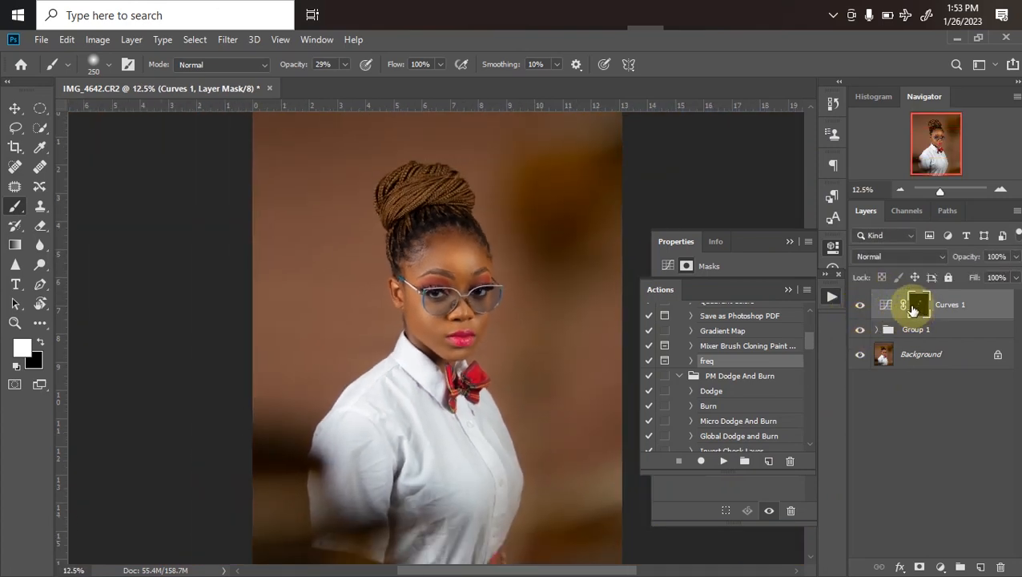
Collapse the Actions list and set the Curves 1 layer mask's own feather to 9.9 px in its properties
left_click(789, 289)
left_click_drag(681, 391, 715, 401)
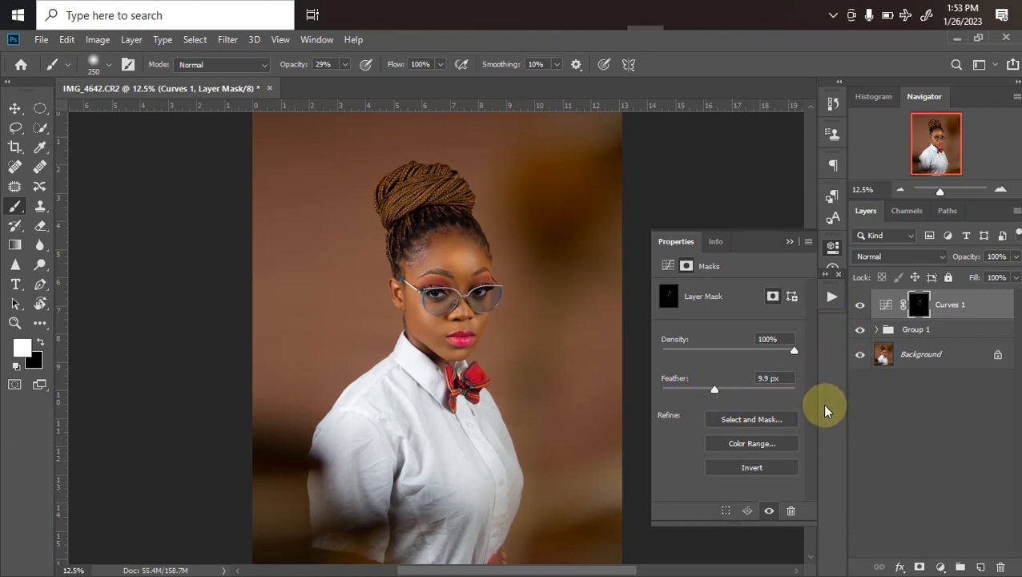
key("ctrl+plus")
key("ctrl+minus")
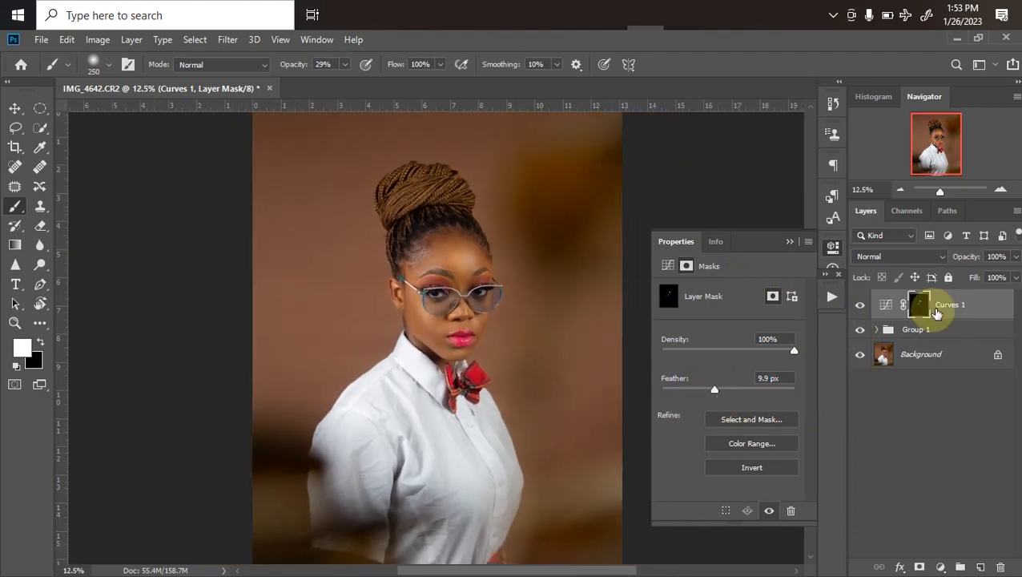
Add a second Curves adjustment layer, pull its midpoint slightly down to darken the image, and invert its mask to black
left_click(941, 567)
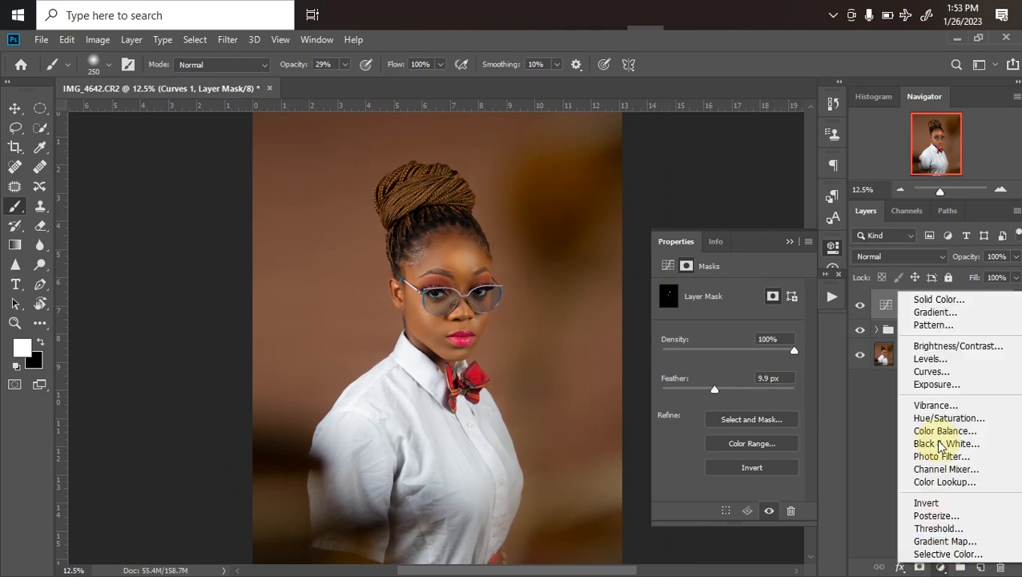
left_click(931, 374)
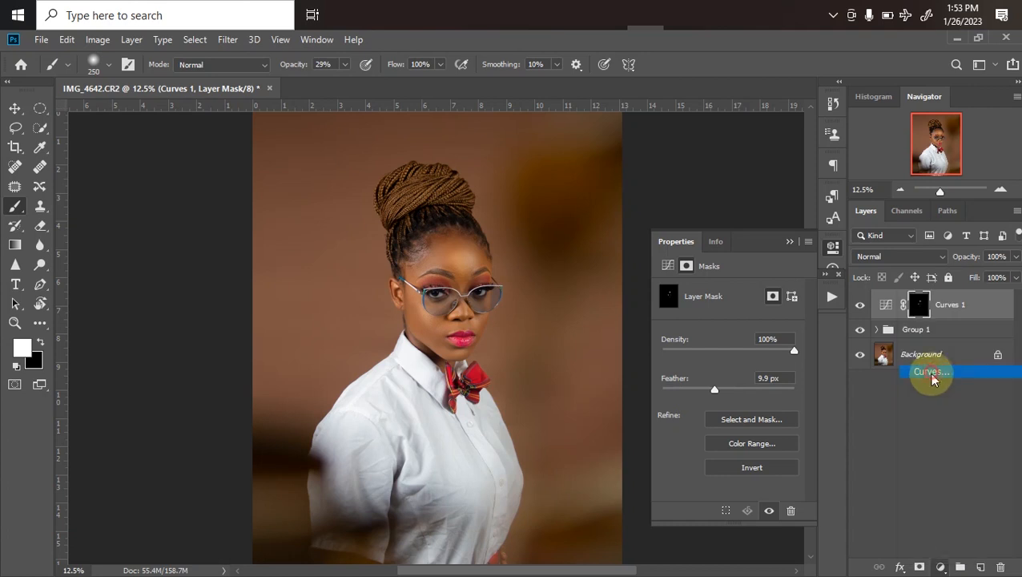
left_click_drag(739, 379, 742, 384)
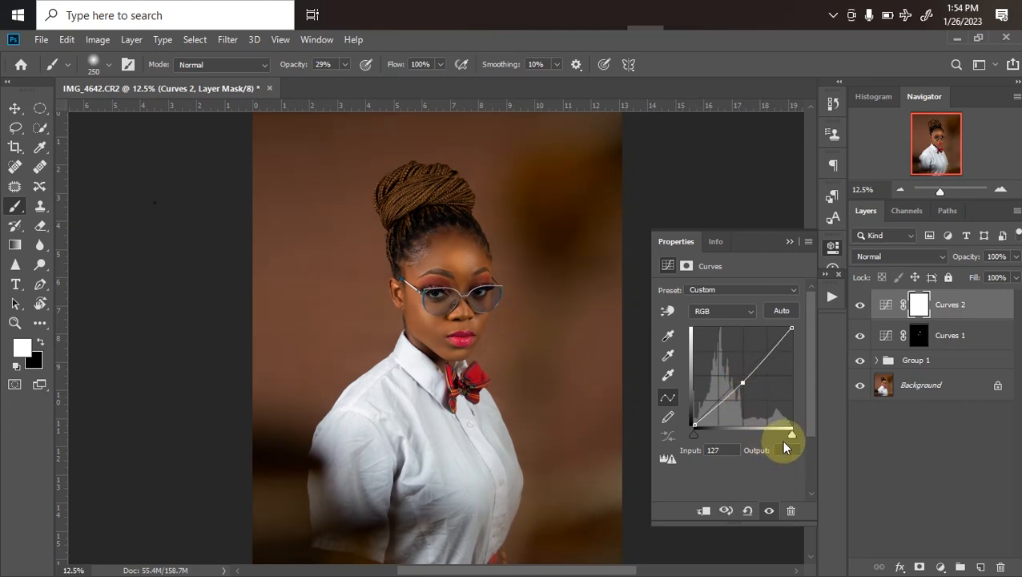
key("ctrl+i")
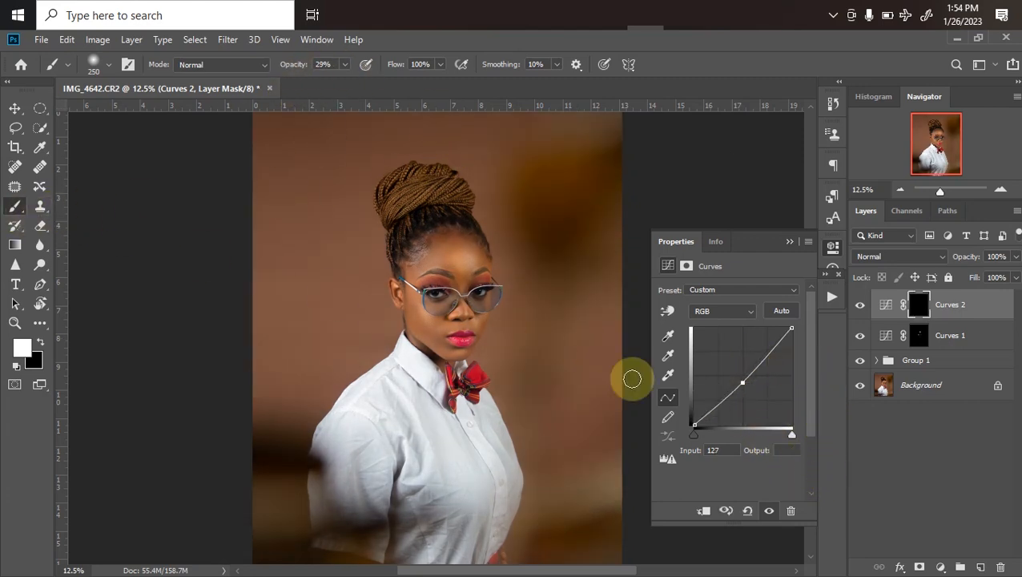
Paint white on the Curves 2 mask along the shadowed side of the cheek and jaw, reducing the brush to 175 px
key("ctrl+plus")
key("ctrl+plus")
key("bracketleft")
key("bracketleft")
key("bracketright")
mouse_move(406, 304)
left_mouse_down()
mouse_move(438, 349)
mouse_move(414, 327)
mouse_move(481, 390)
mouse_move(471, 266)
mouse_move(487, 221)
mouse_move(496, 237)
mouse_move(420, 215)
mouse_move(432, 220)
mouse_move(420, 250)
mouse_move(425, 232)
mouse_move(408, 252)
mouse_move(464, 400)
mouse_move(444, 405)
mouse_move(417, 331)
mouse_move(424, 352)
mouse_move(419, 335)
mouse_move(447, 357)
left_mouse_up()
key("[")
left_click_drag(418, 324, 444, 351)
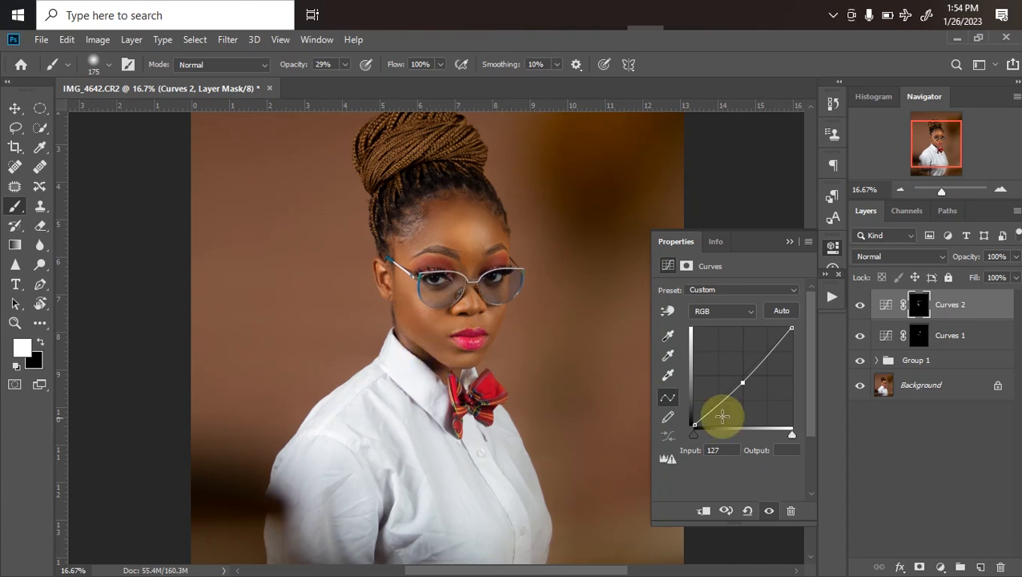
Paint white on the Curves 2 mask at the temple and, with the brush reduced to 100 px, along the nose
mouse_move(395, 275)
left_mouse_down()
mouse_move(404, 291)
mouse_move(398, 281)
left_mouse_up()
key("[")
key("[")
key("[")
left_click_drag(465, 297, 469, 309)
Toggle the Curves 2 layer's visibility to compare the face with and without the darkened contours
left_click(860, 305)
left_click(861, 312)
key("ctrl+minus")
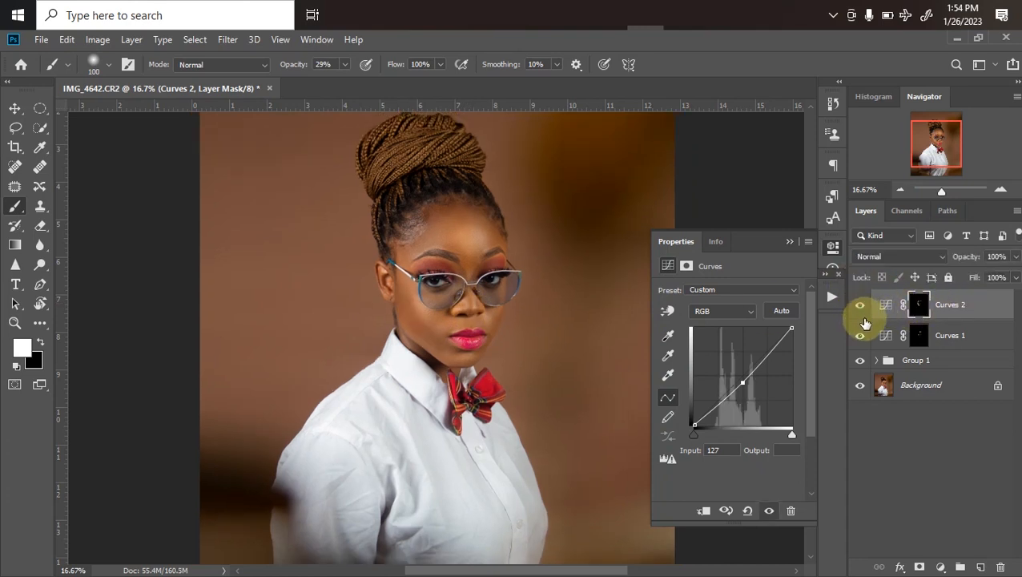
key("ctrl+plus")
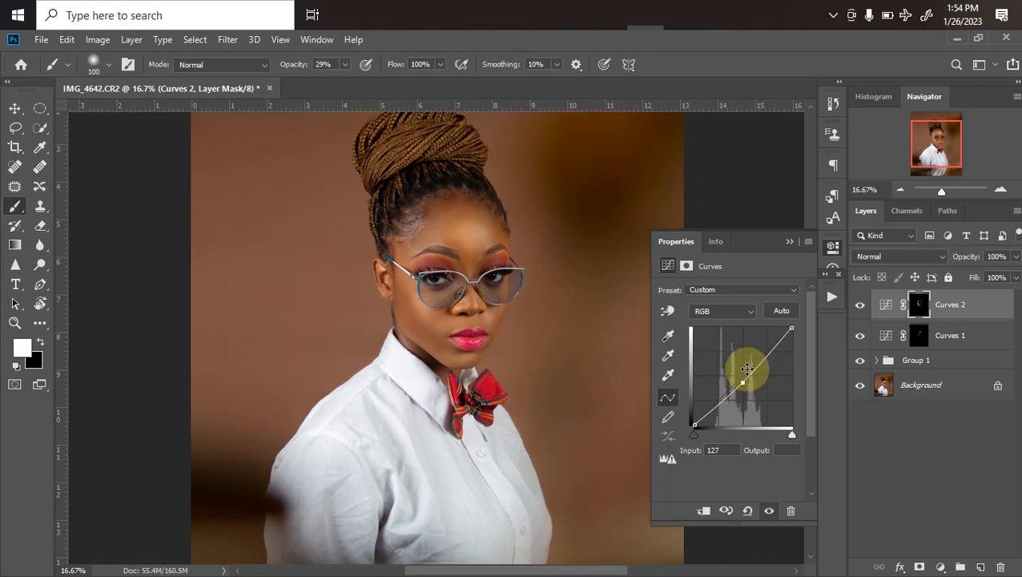
Set the Curves 2 layer mask's feather to 21.5 px in its properties
left_click(790, 241)
left_click(834, 264)
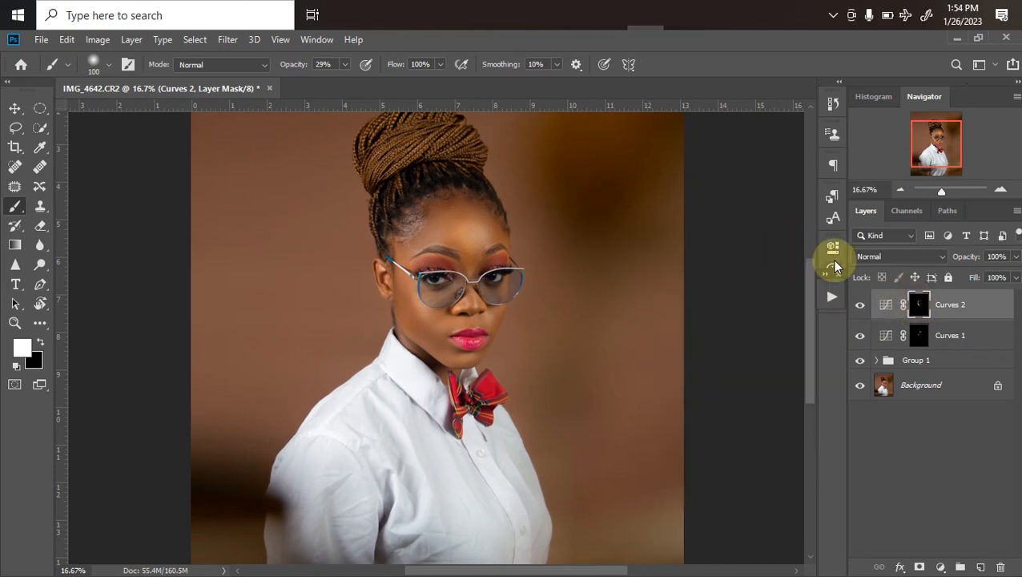
left_click(834, 250)
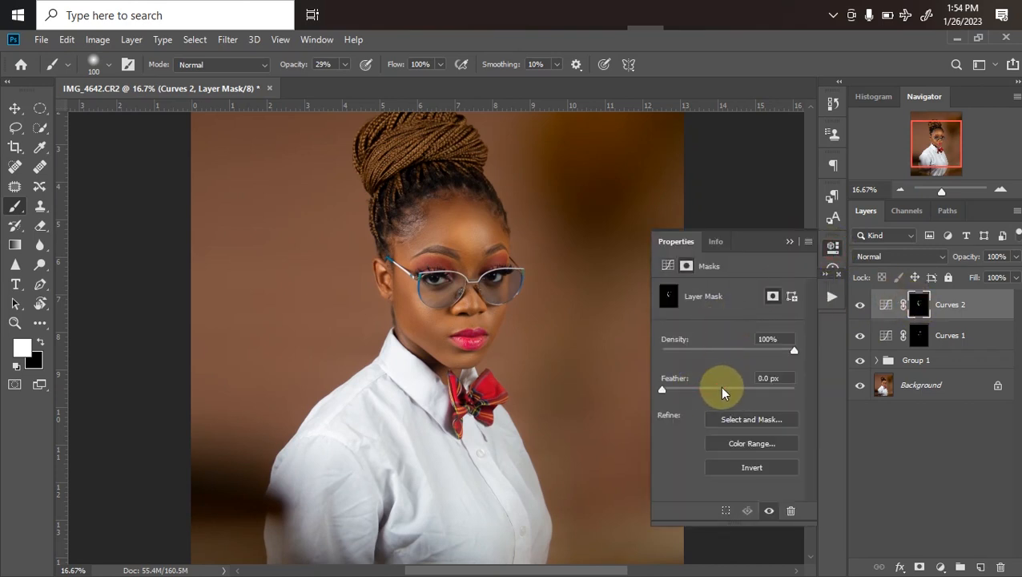
left_click_drag(753, 392, 723, 391)
key("ctrl+minus")
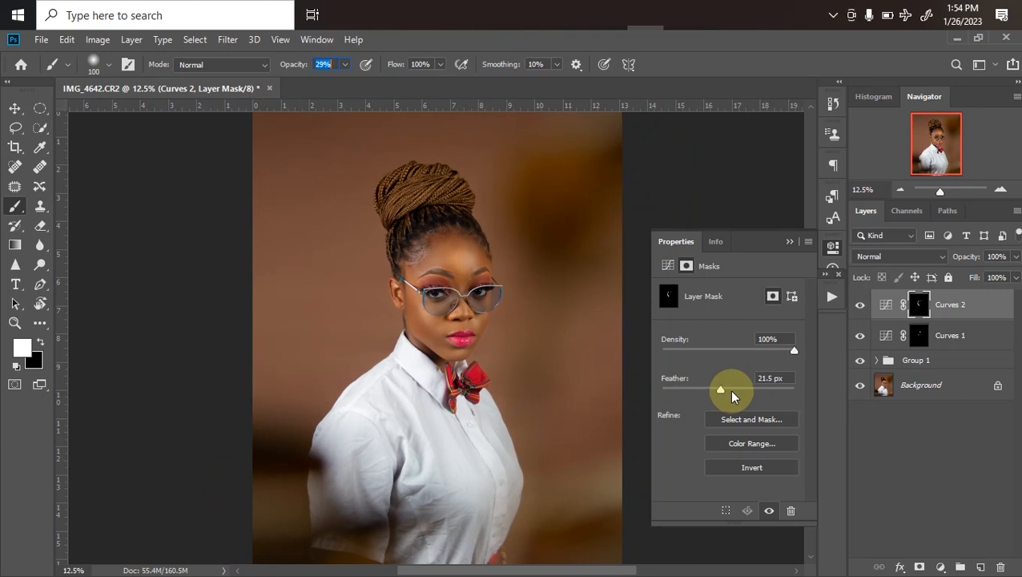
Hide and show Curves 2, Curves 1 and Group 1 together to compare the portrait before and after retouching at different magnifications
key("ctrl+minus")
left_click_drag(860, 305, 856, 369)
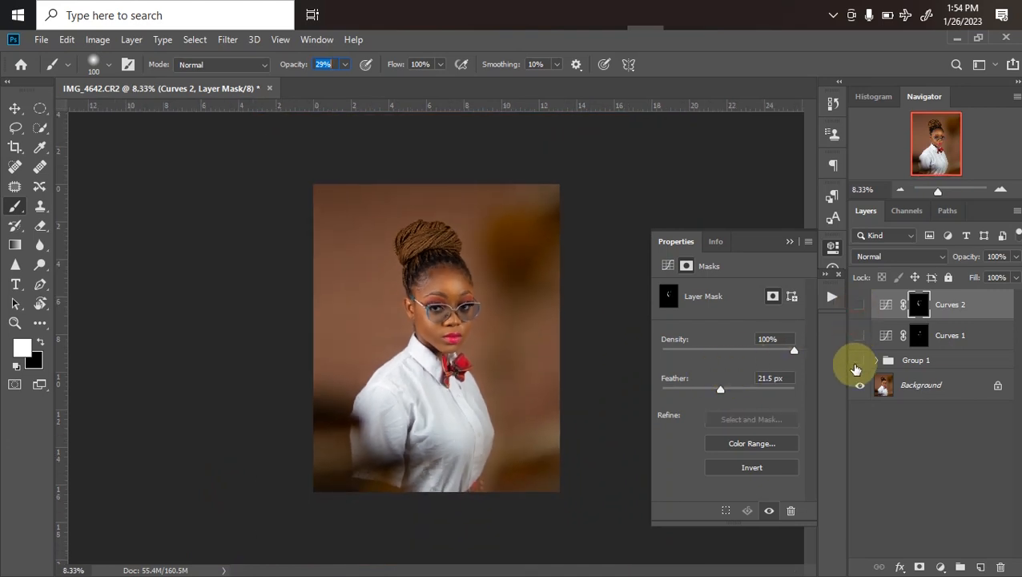
key("ctrl+plus")
key("ctrl+plus")
key("ctrl+plus")
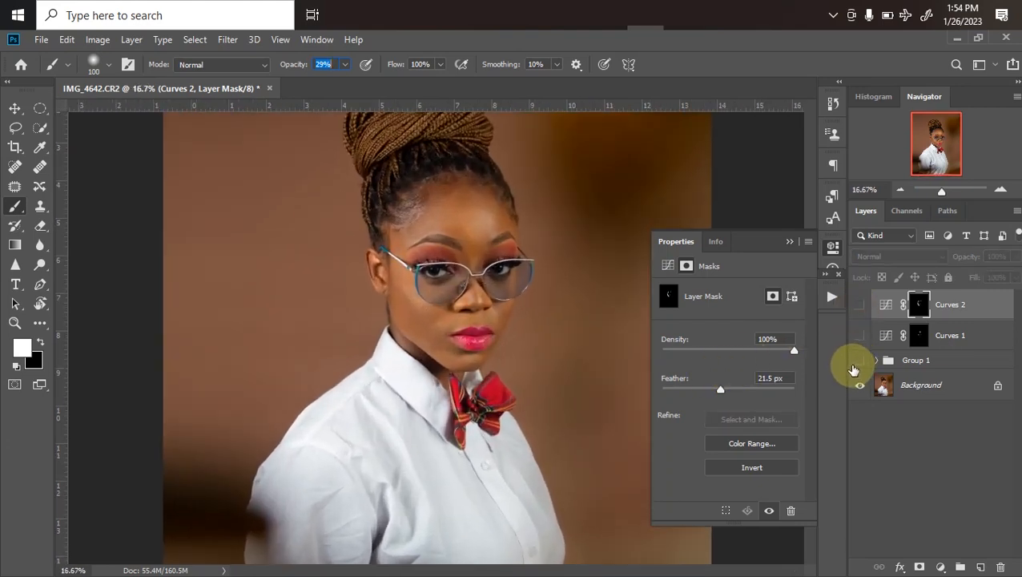
left_click(860, 361)
left_click_drag(858, 306, 856, 383)
key("ctrl+minus")
key("ctrl+minus")
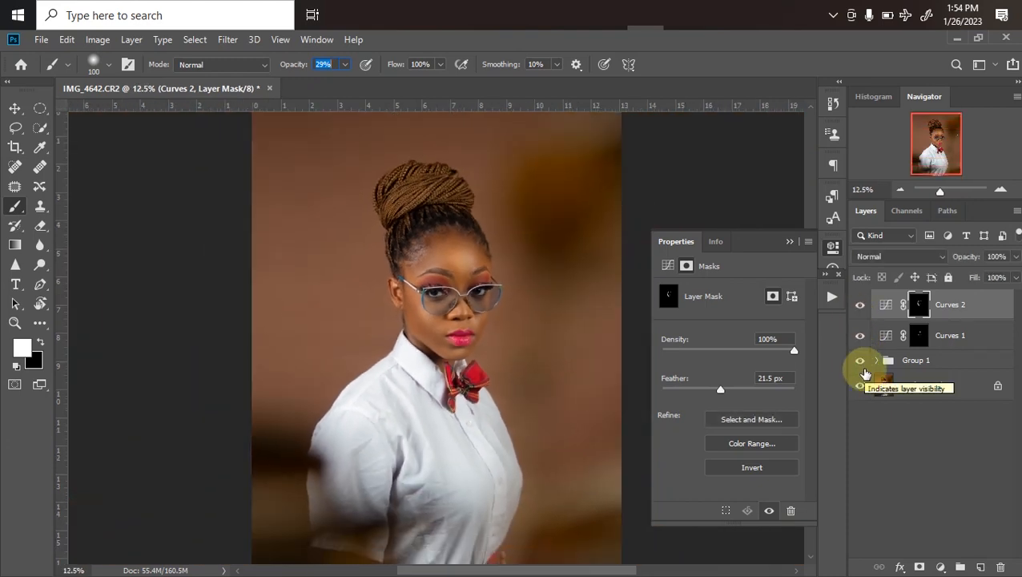
key("ctrl+minus")
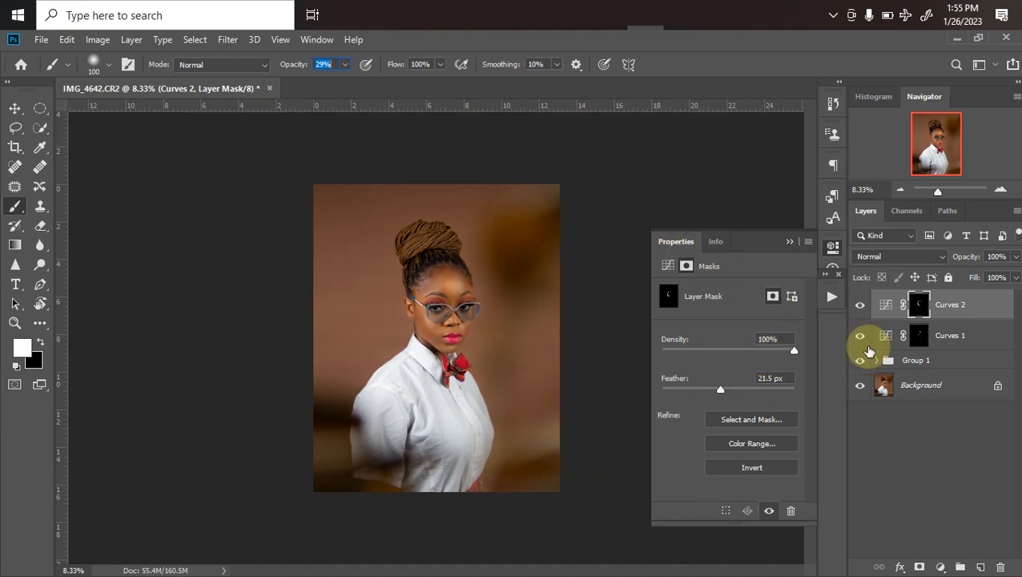
Add a Color Lookup adjustment layer using the NATURAL COLOR.CUBE 3D LUT and lower its opacity to 49%
left_click(941, 568)
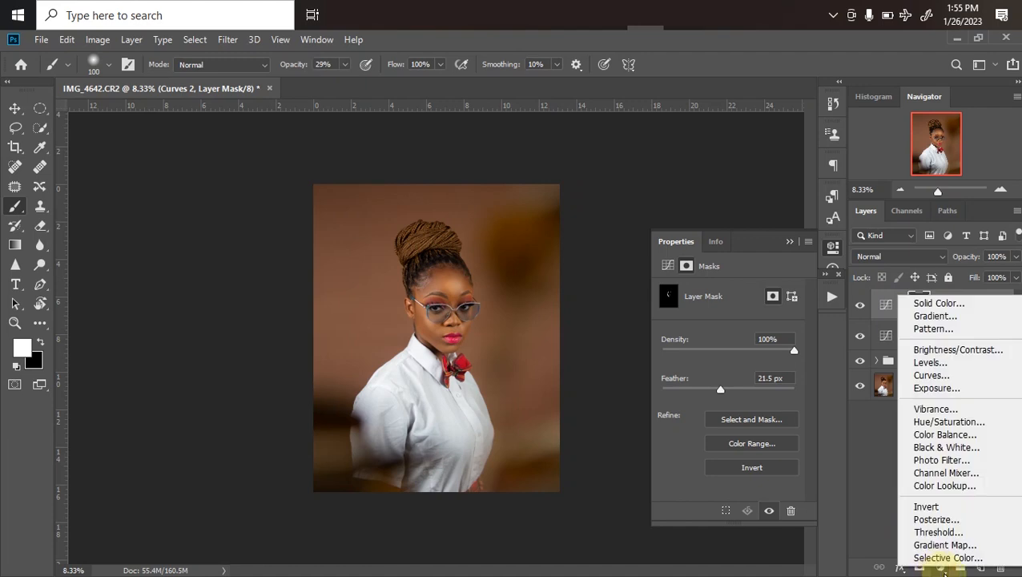
left_click(947, 487)
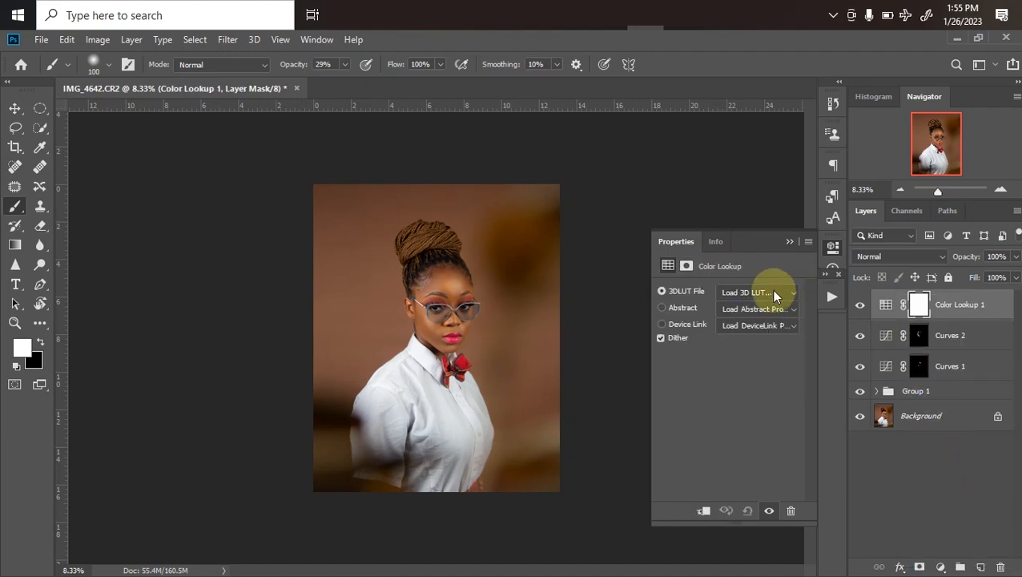
left_click(774, 293)
scroll(928, 400, "down", 4)
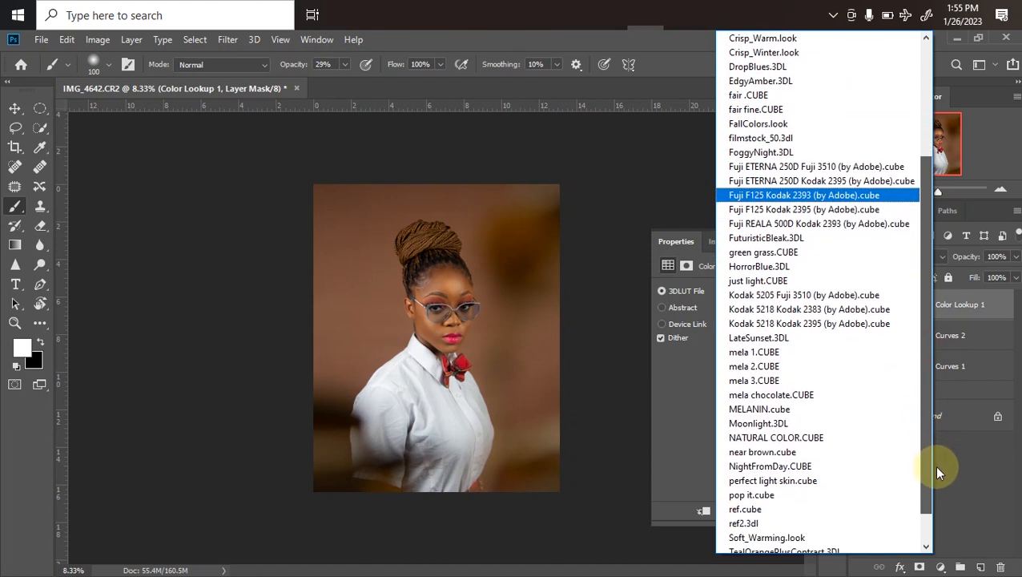
scroll(933, 465, "down", 1)
left_click(773, 395)
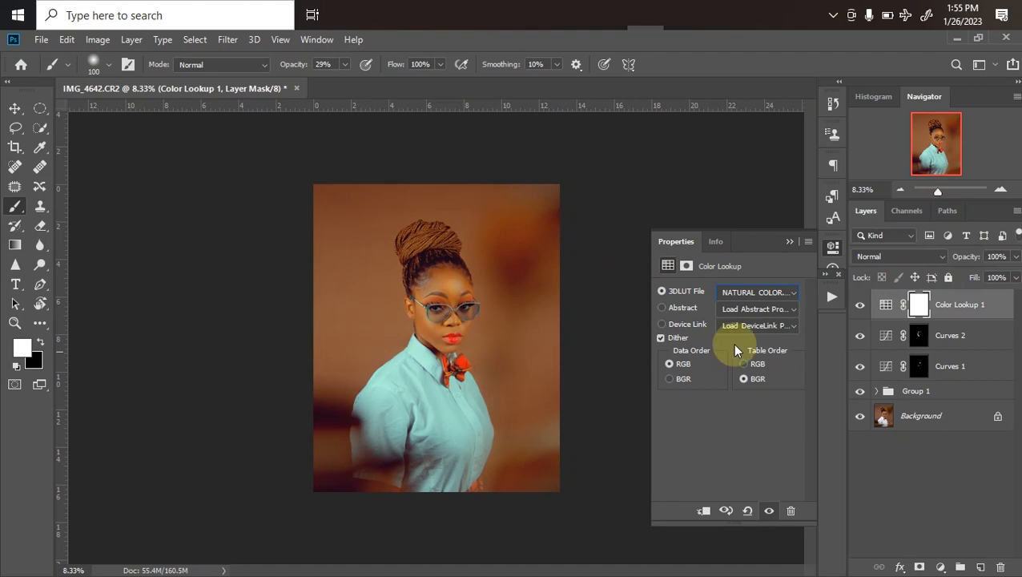
left_click(1015, 256)
mouse_move(985, 276)
left_mouse_down()
mouse_move(955, 295)
mouse_move(982, 276)
left_mouse_up()
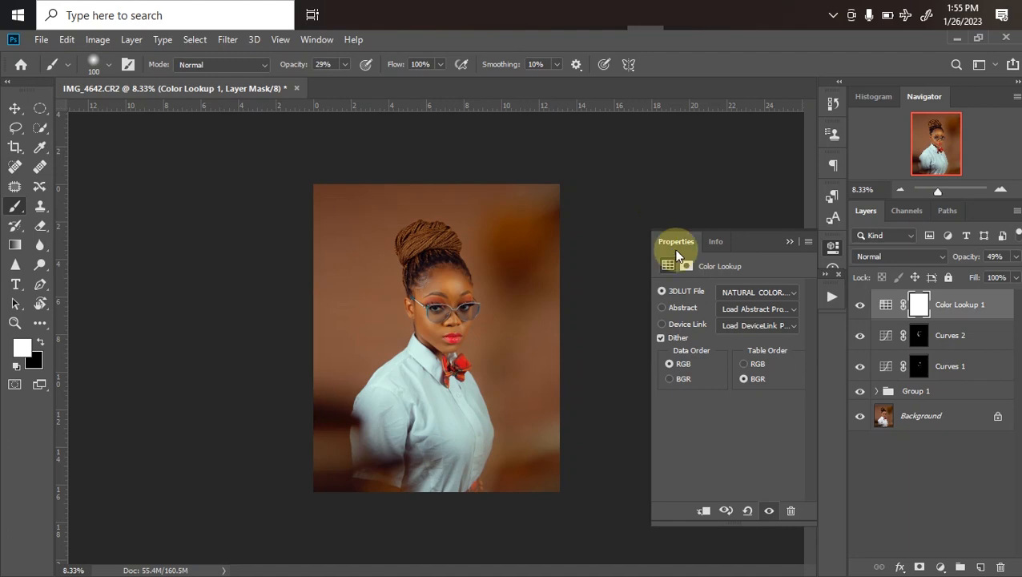
Add a second Color Lookup adjustment layer using the mela chocolate.CUBE 3D LUT
left_click(942, 567)
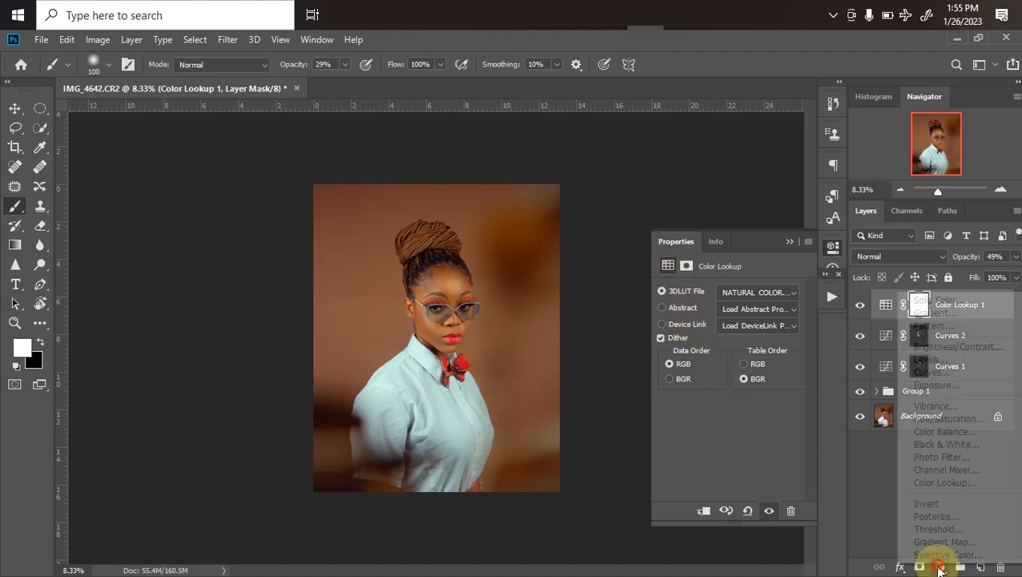
left_click(921, 483)
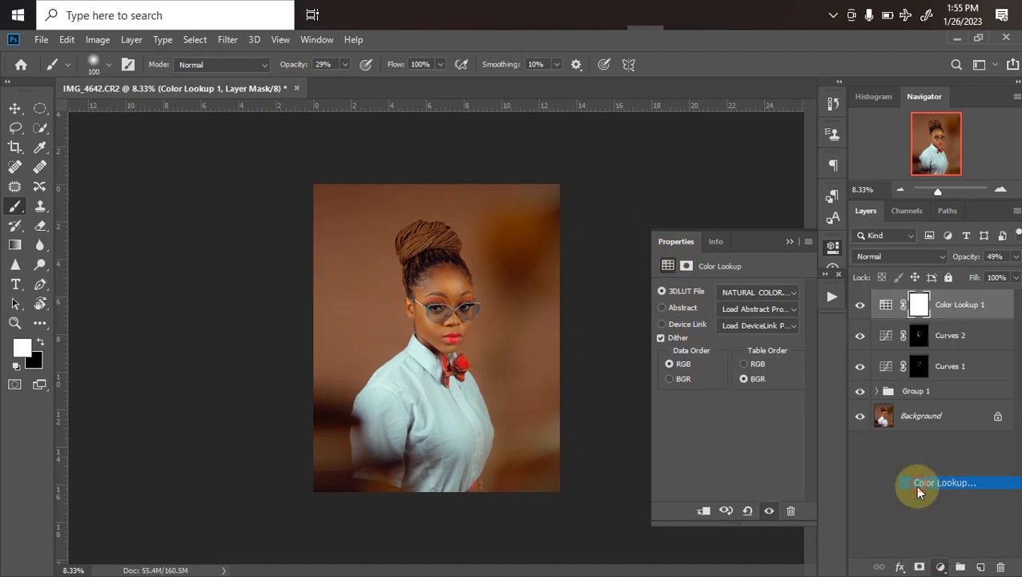
left_click(757, 293)
left_click_drag(926, 362, 932, 470)
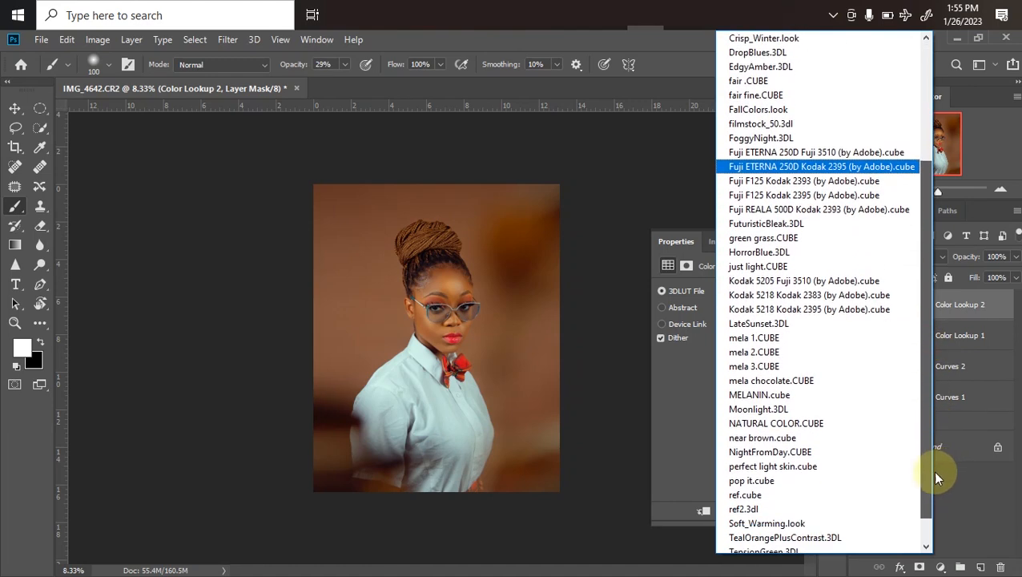
left_click(797, 382)
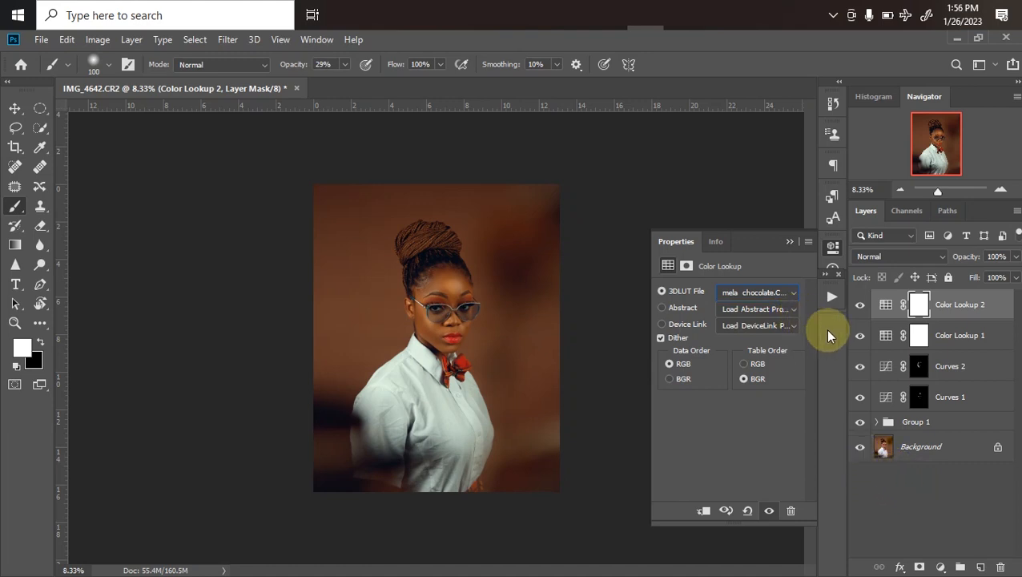
Group all layers above the Background and toggle the new group's visibility to compare the edit with the original
left_click(939, 420, "shift")
key("ctrl+g")
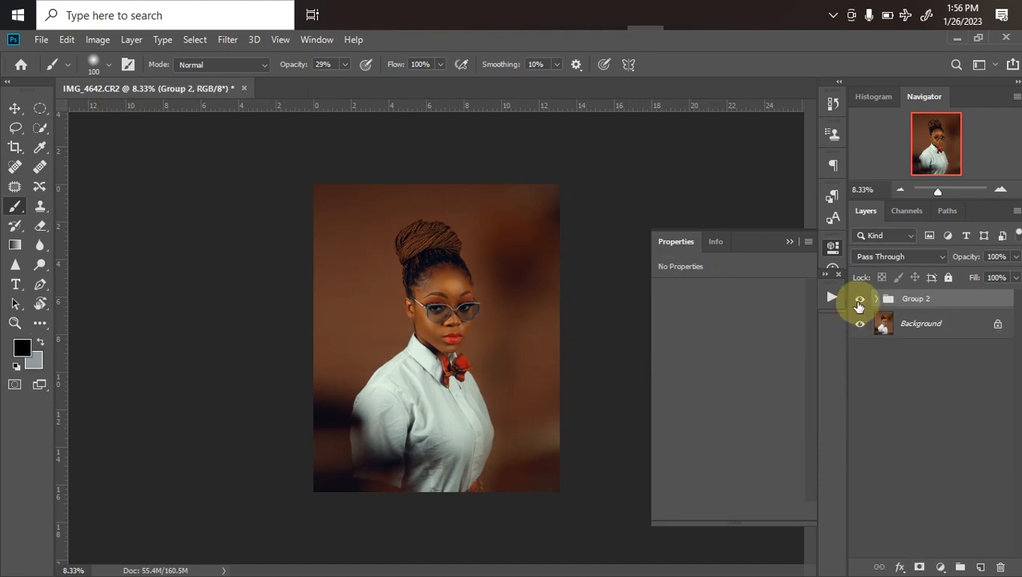
left_click(859, 299)
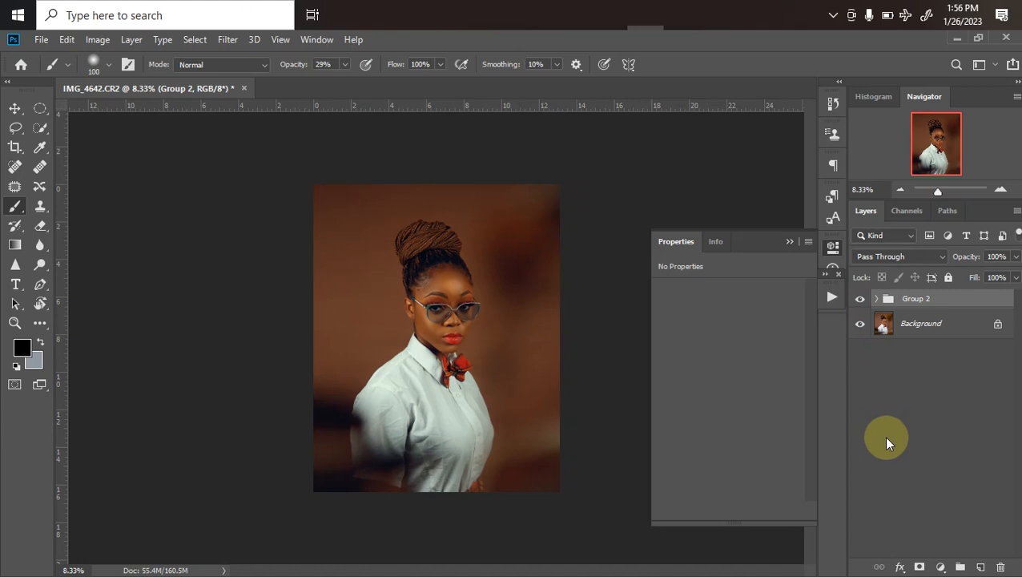